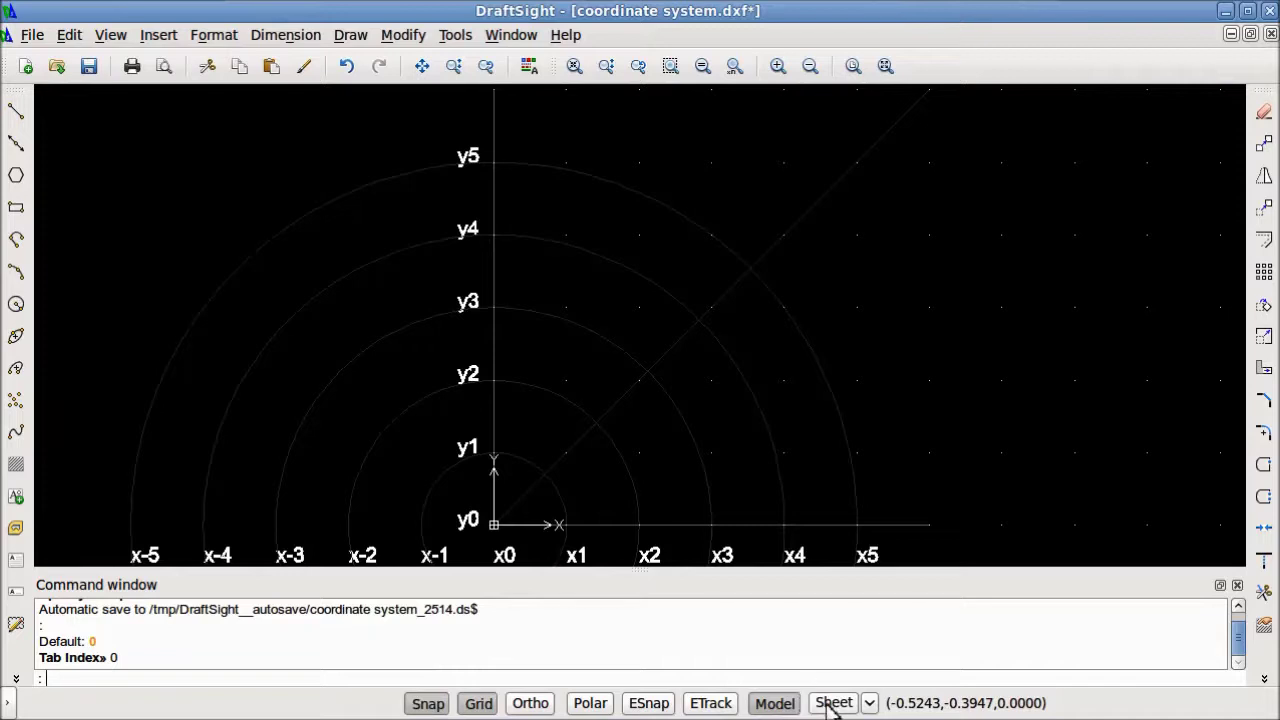
# Toggle Snap off and back on twice, and view its mode options.
pyautogui.press('F9')
pyautogui.press('F9')
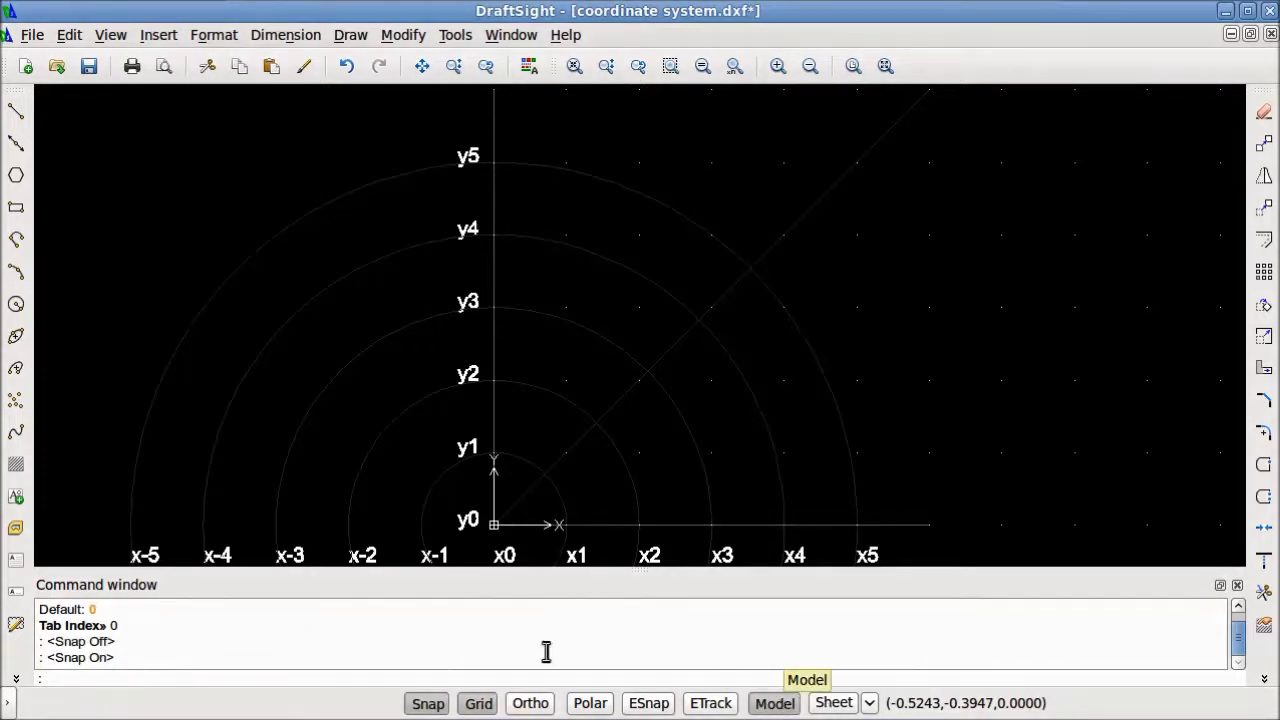
pyautogui.click(428, 704)
pyautogui.click(428, 704)
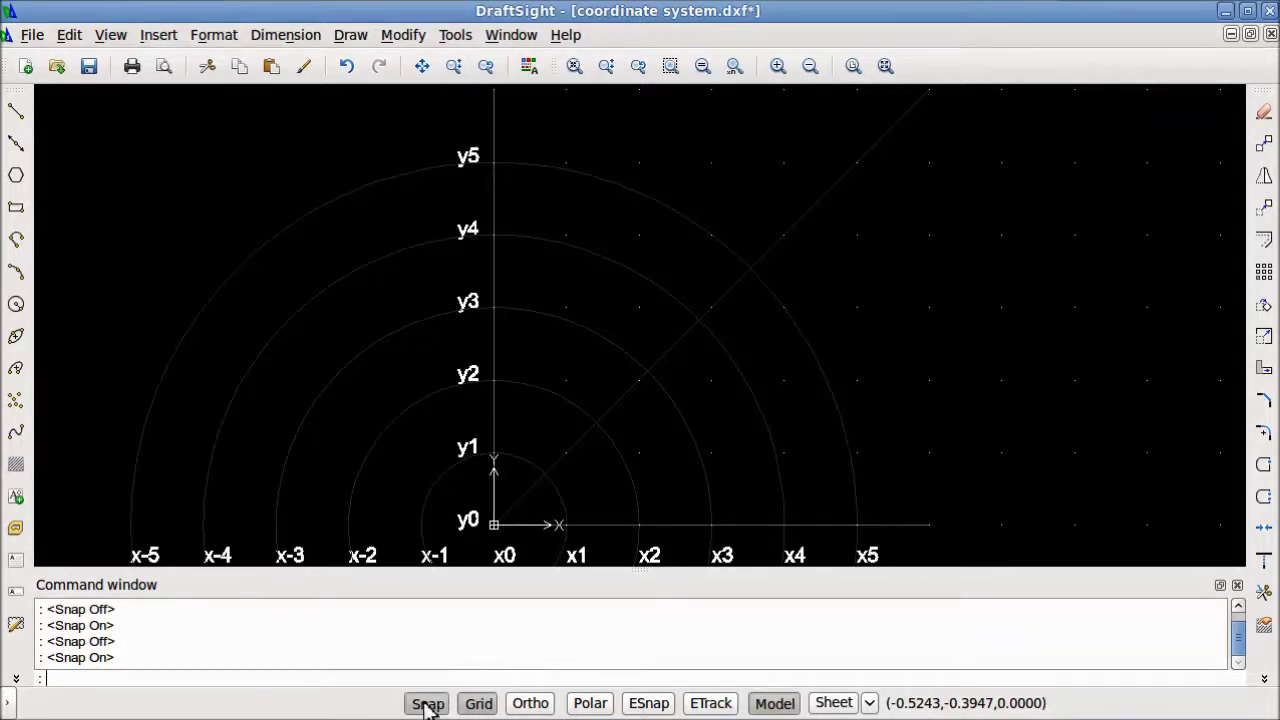
pyautogui.rightClick(428, 704)
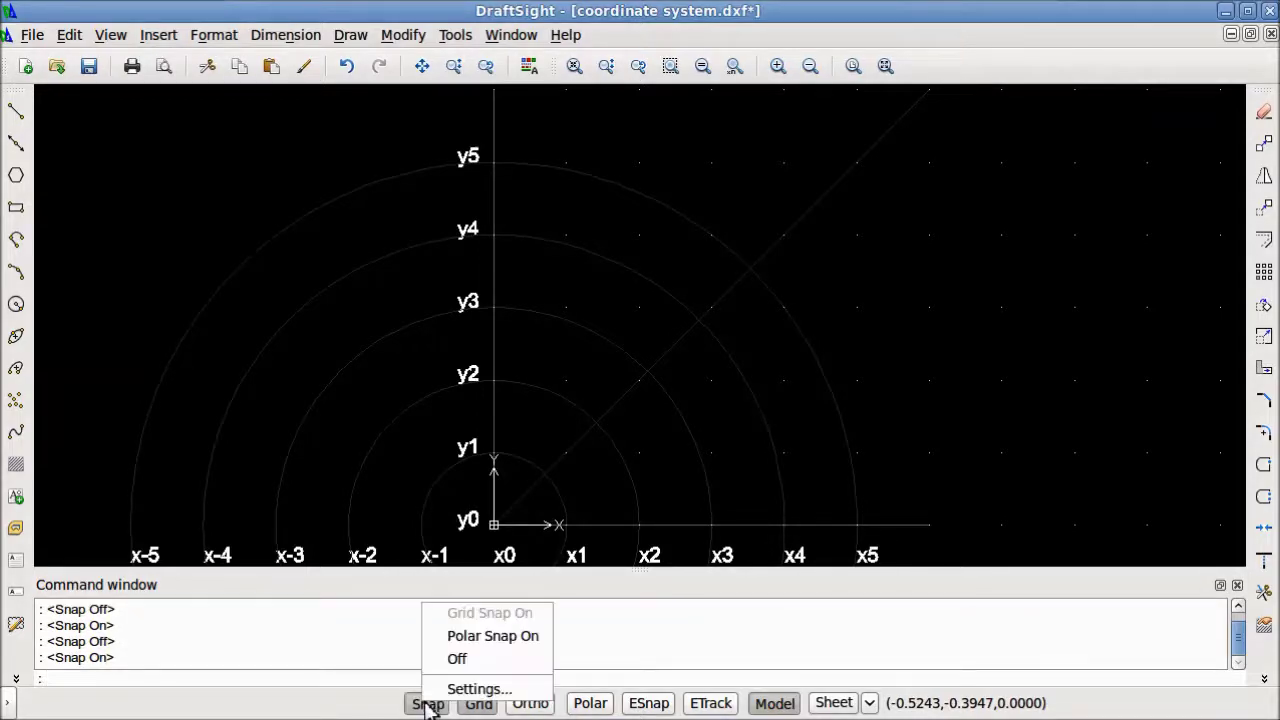
pyautogui.click(360, 712)
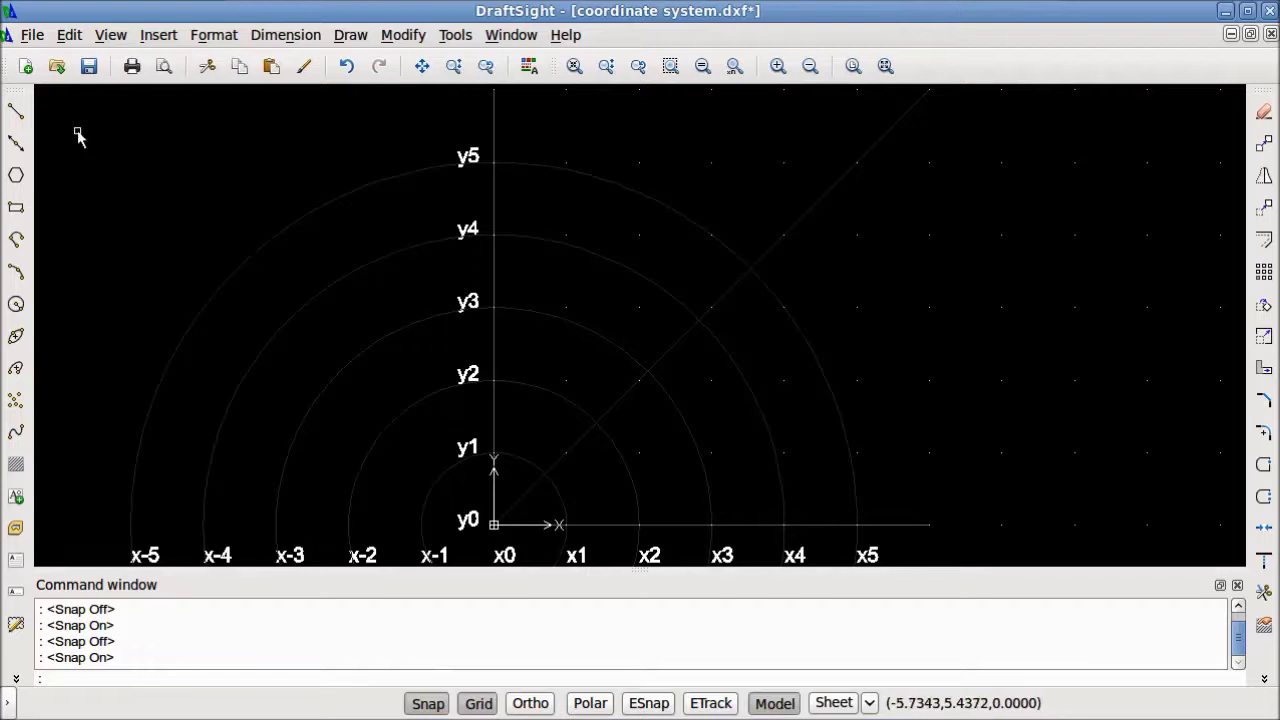
# Start the Line command and set the horizontal and vertical snap spacing to 0.5.
pyautogui.click(15, 112)
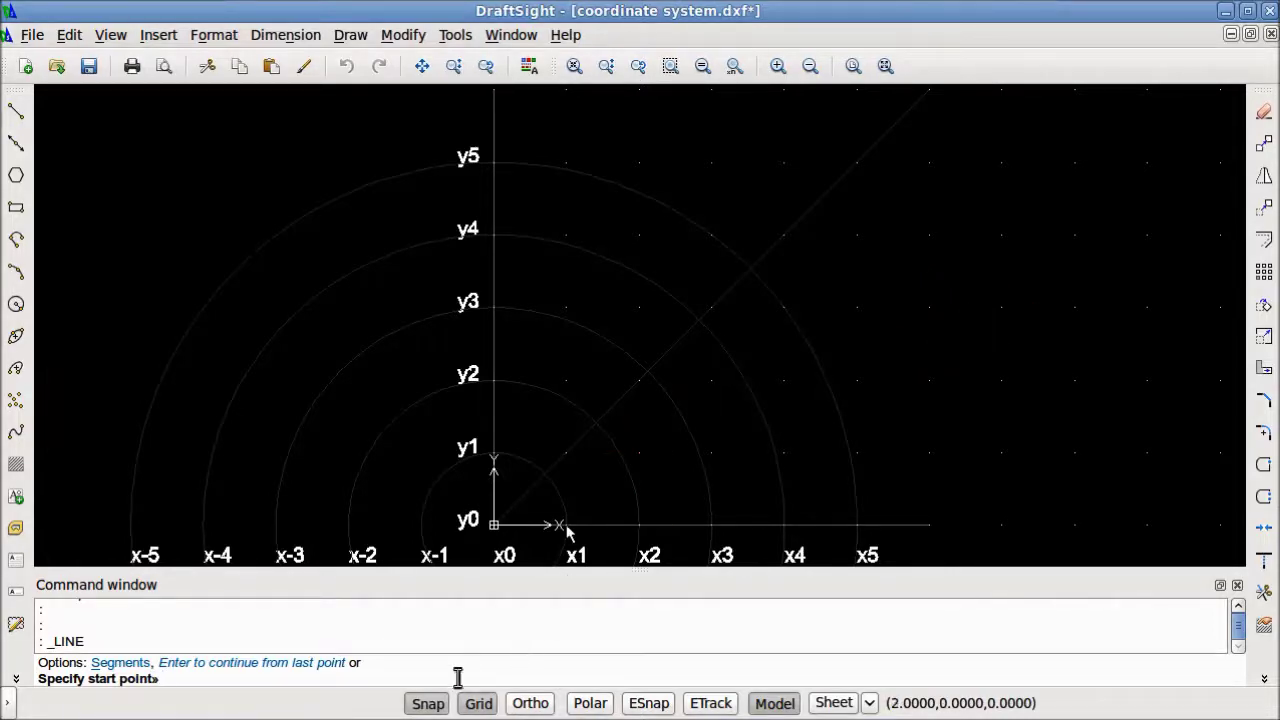
pyautogui.rightClick(436, 700)
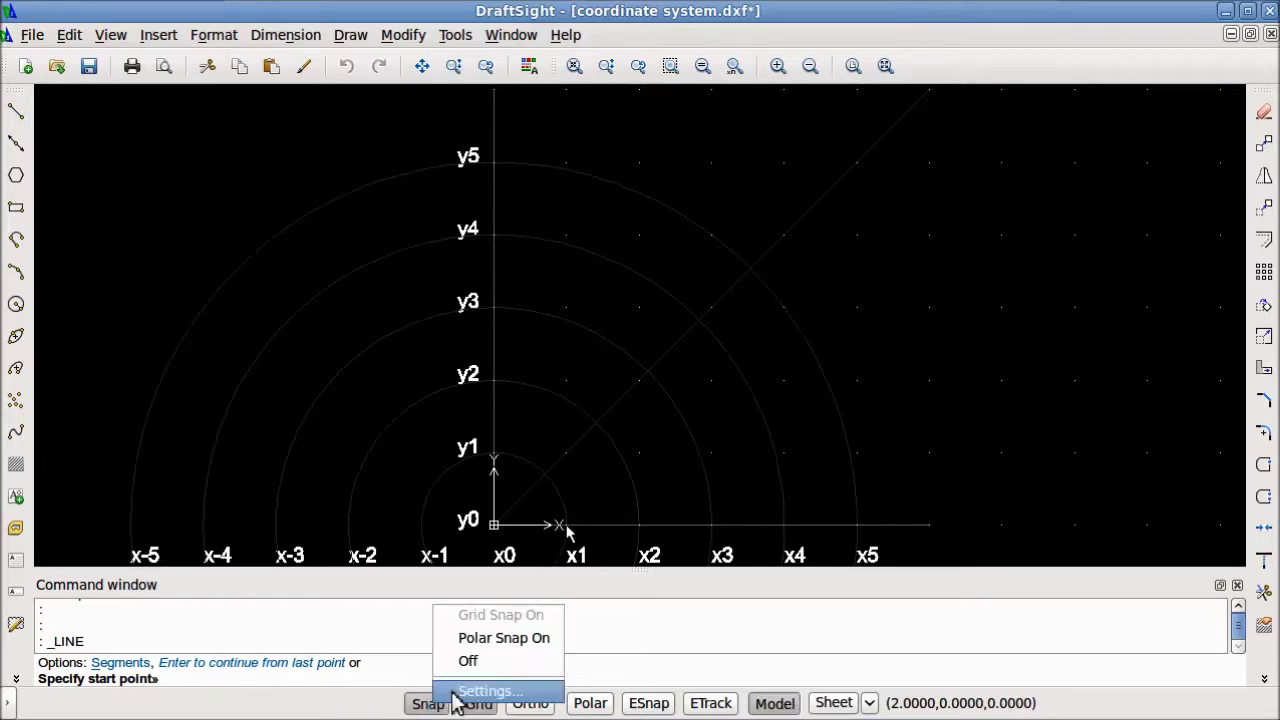
pyautogui.click(454, 695)
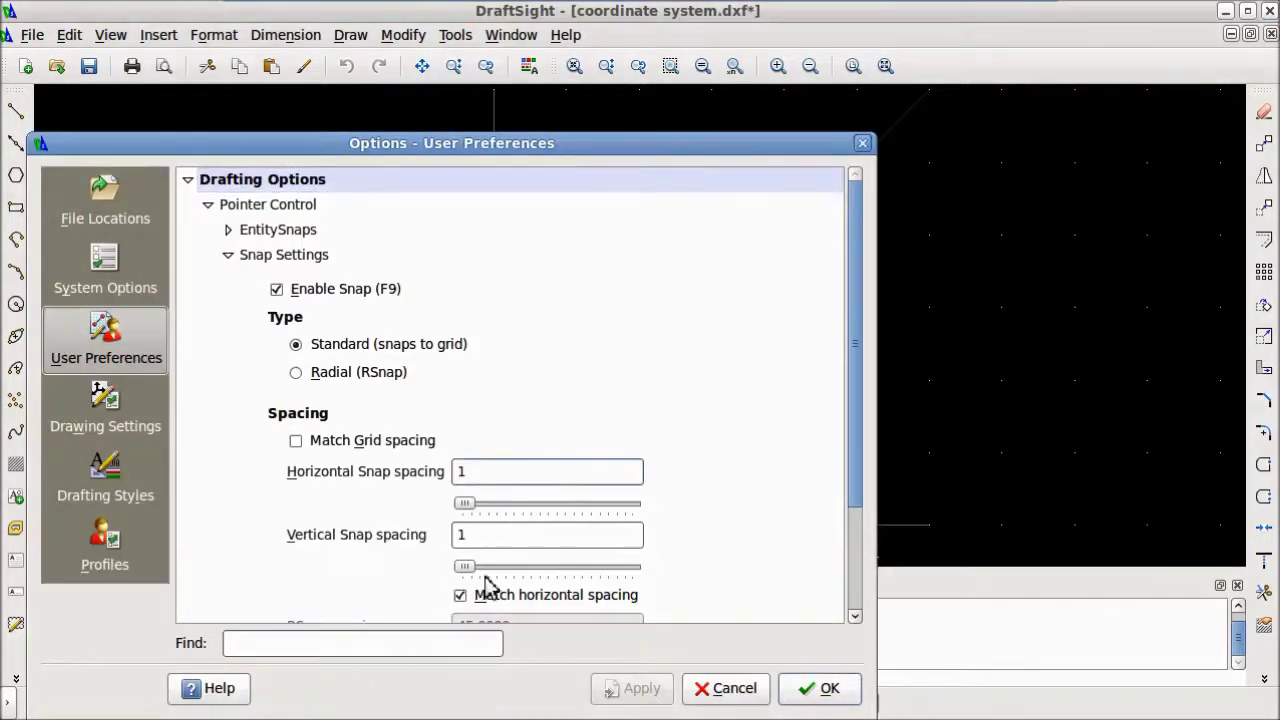
pyautogui.click(520, 472)
pyautogui.moveTo(500, 470); pyautogui.dragTo(441, 480)
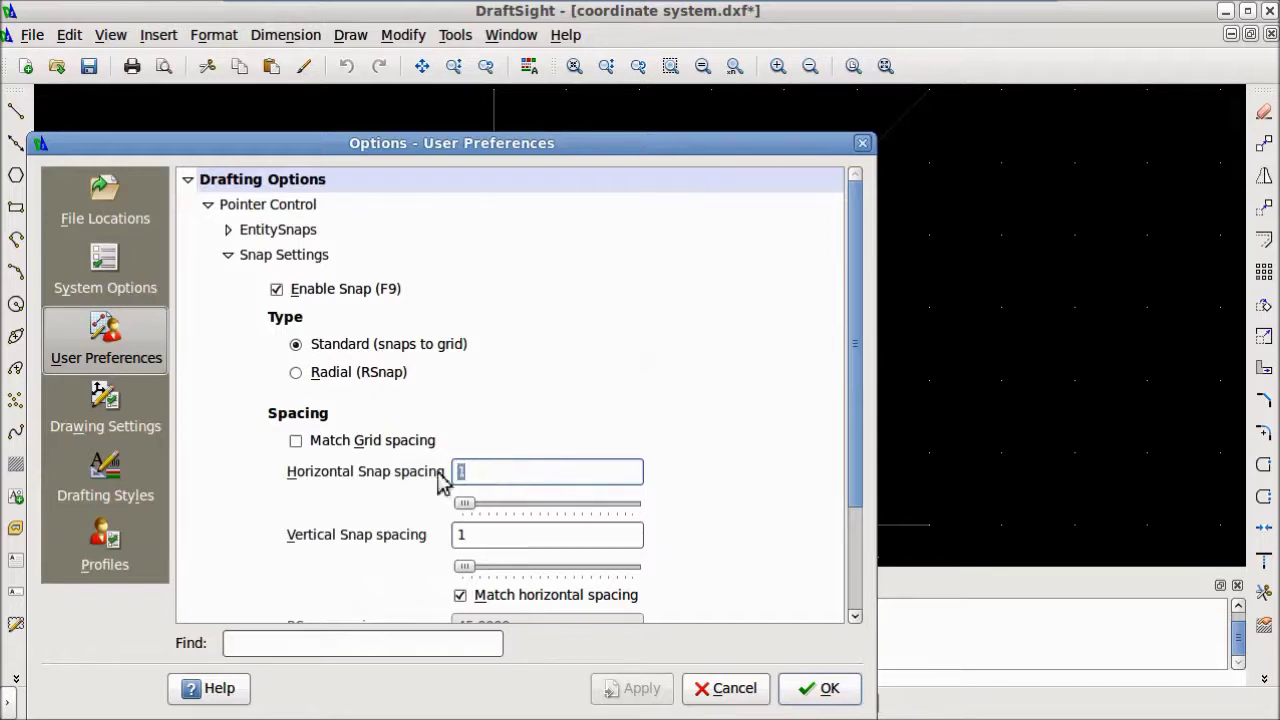
pyautogui.write('0.5')
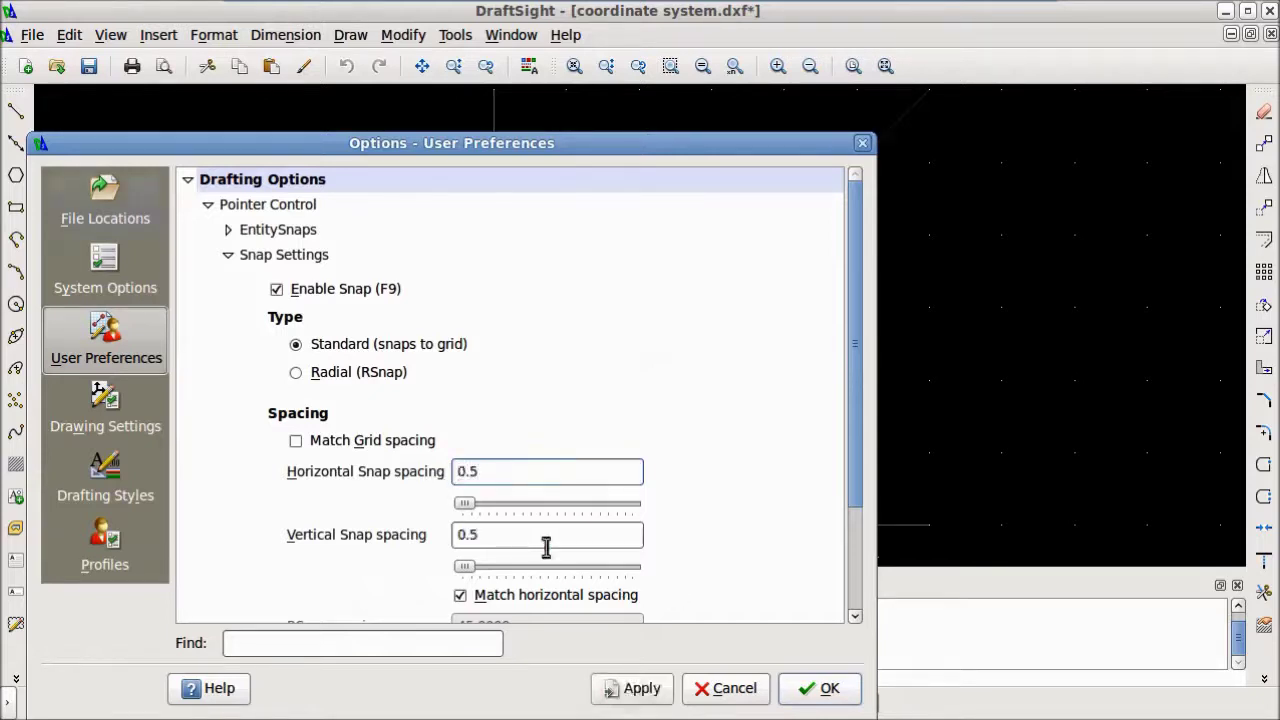
pyautogui.click(830, 690)
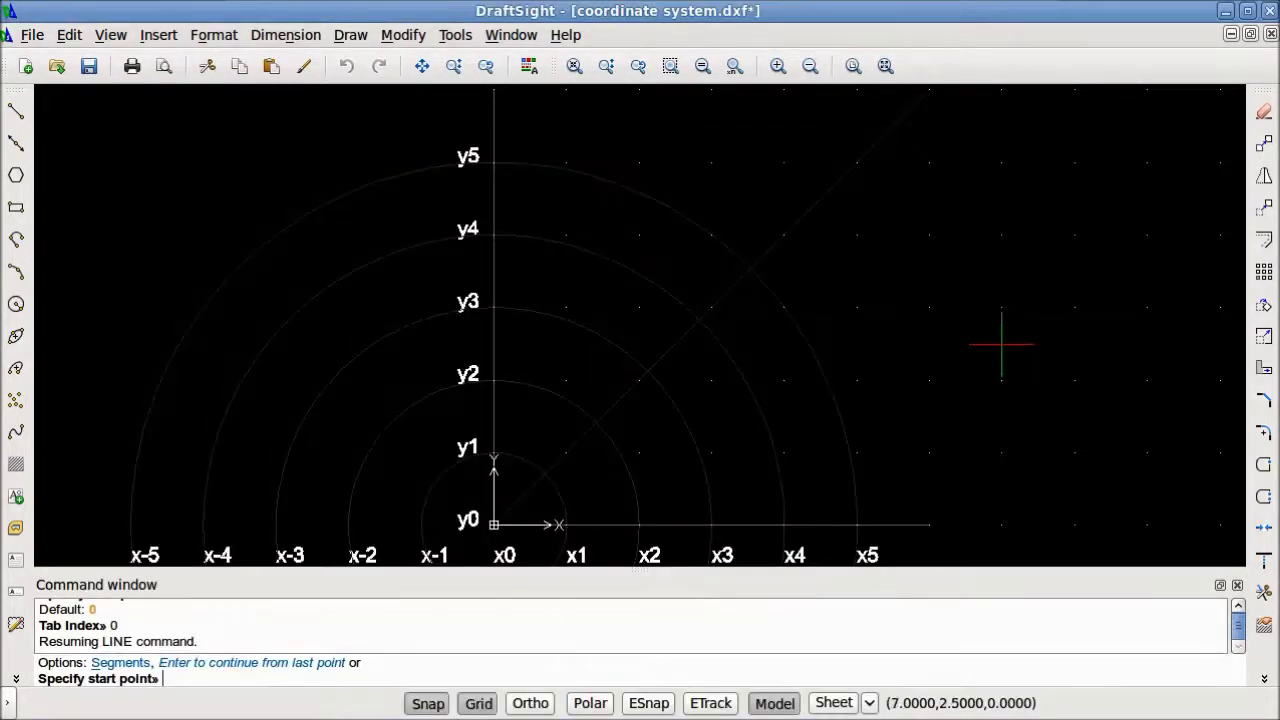
# Draw connected lines on the snap points from (6, 3.5) through (6.5, 3.5), (6.5, 2.5) and (5.5, 2.5) to (5.5, 3).
pyautogui.scroll(2, 1001, 344)
pyautogui.moveTo(980, 355); pyautogui.dragTo(815, 368, button='middle')
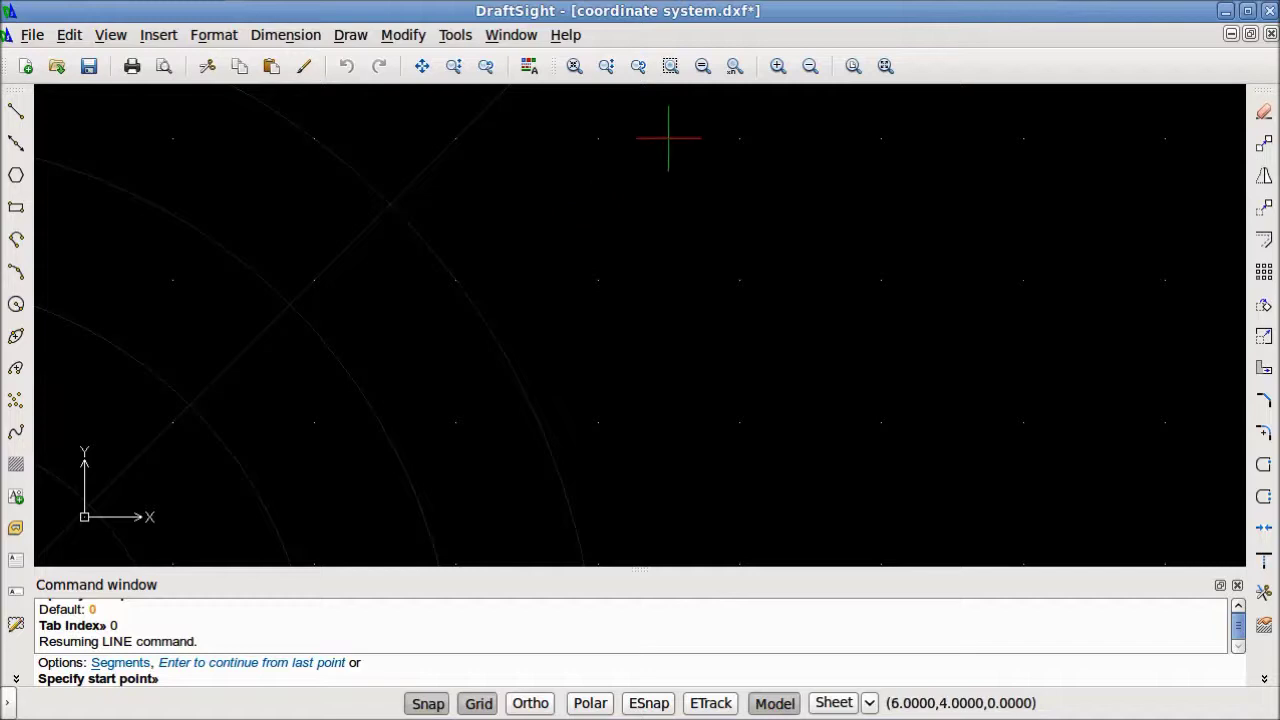
pyautogui.click(739, 209)
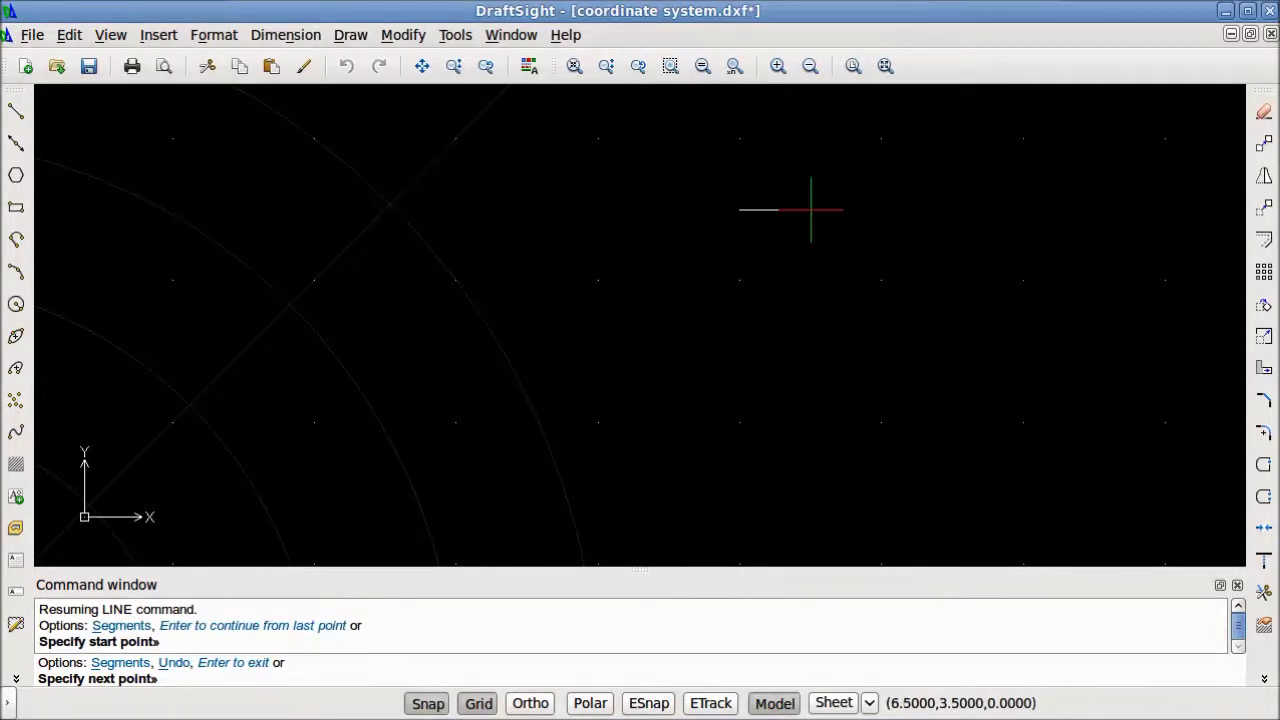
pyautogui.click(811, 209)
pyautogui.click(811, 350)
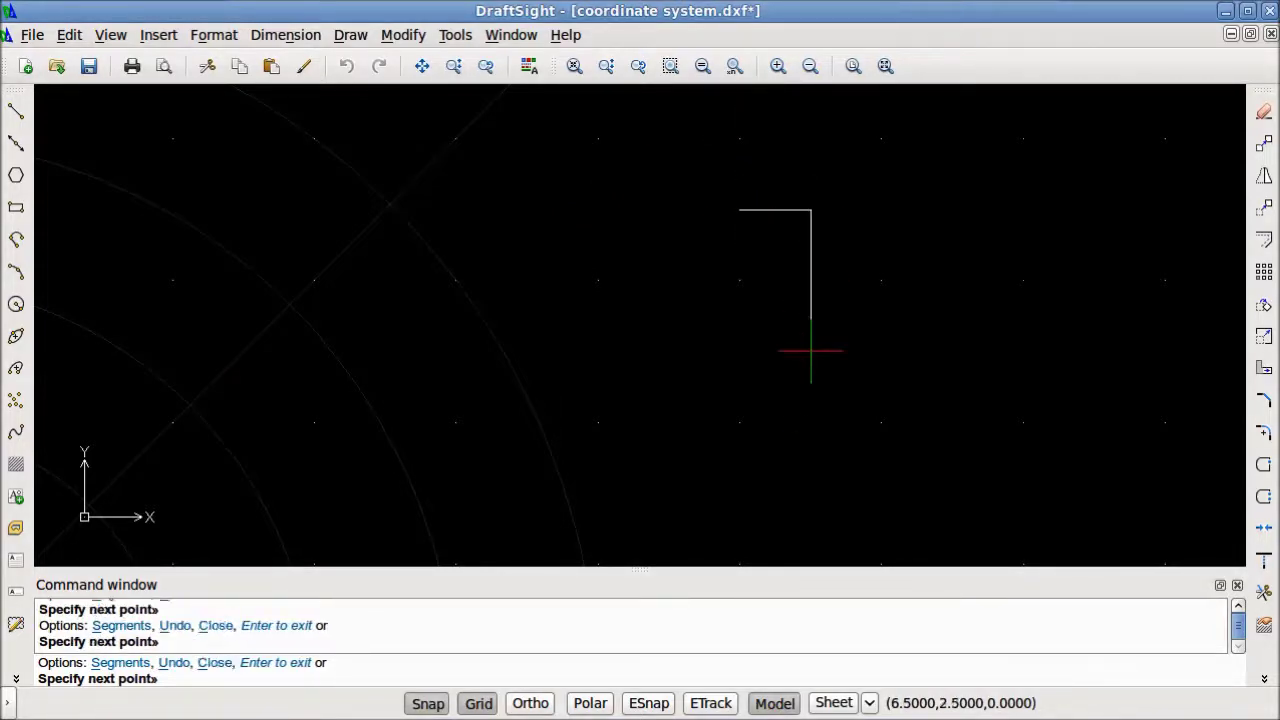
pyautogui.click(668, 350)
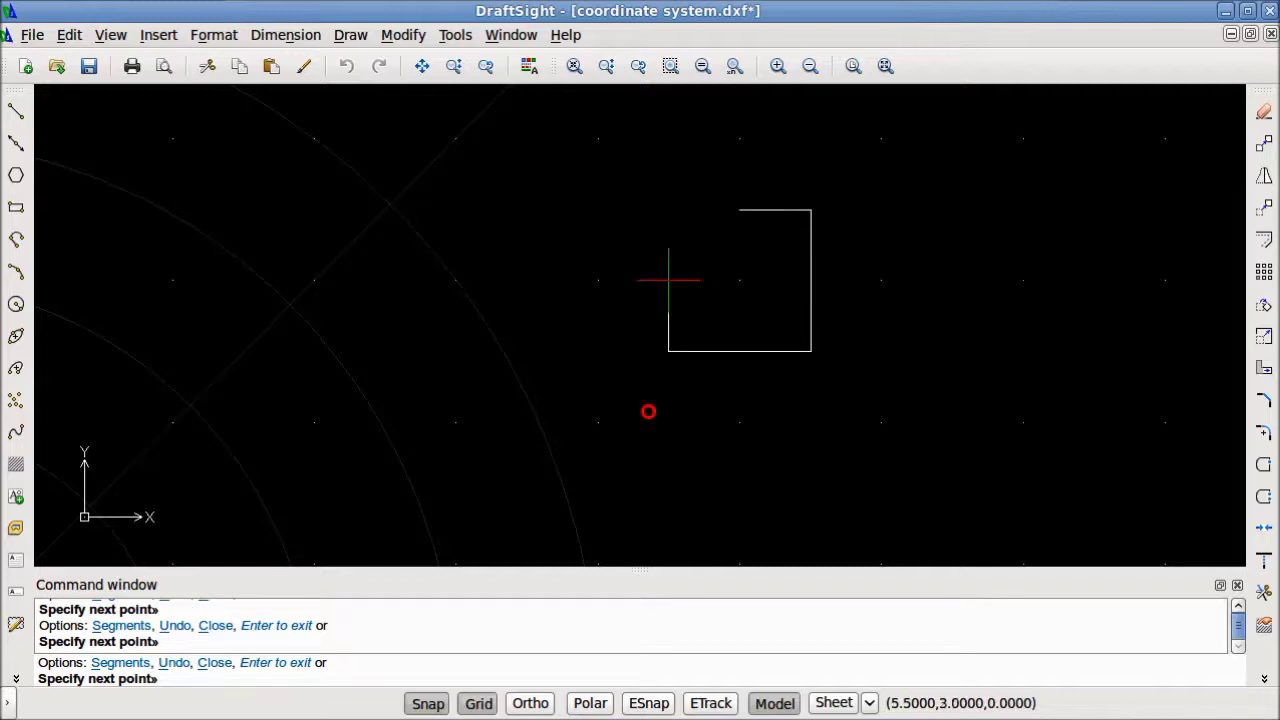
pyautogui.click(668, 280)
pyautogui.press('Return')
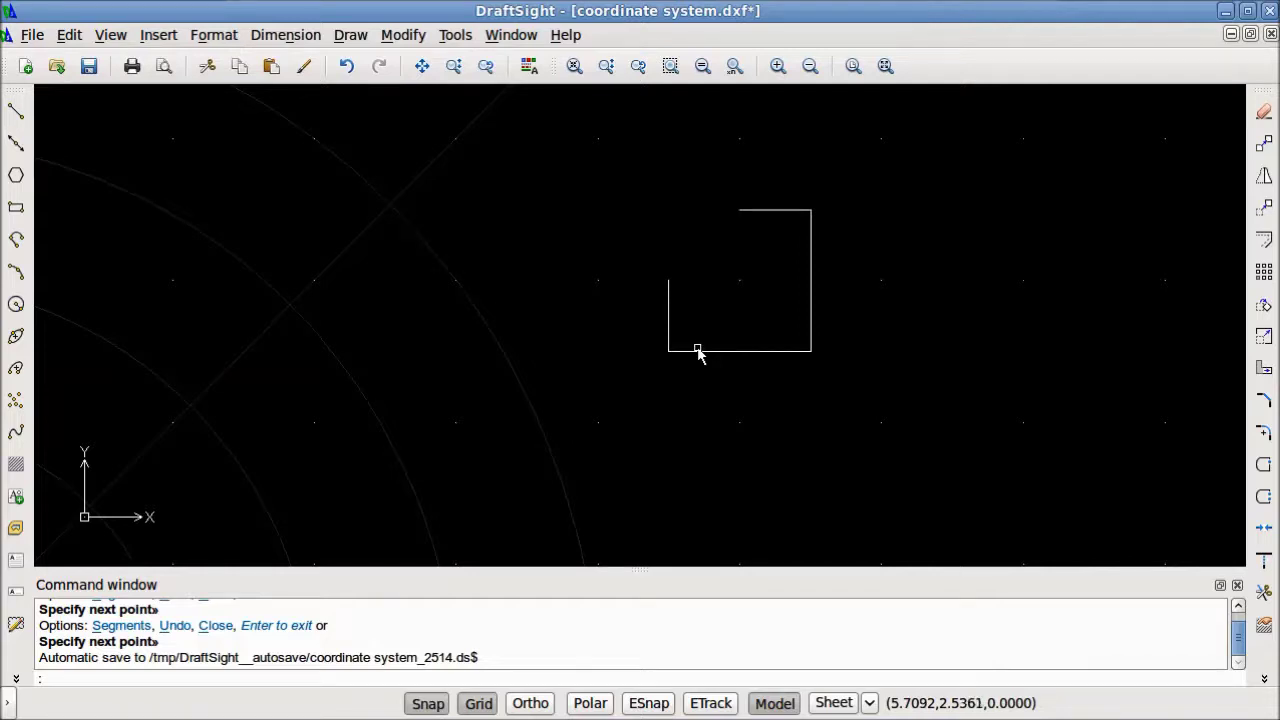
# Toggle Snap off and back on, and review the grid's orientation and spacing settings.
pyautogui.click(430, 704)
pyautogui.click(430, 704)
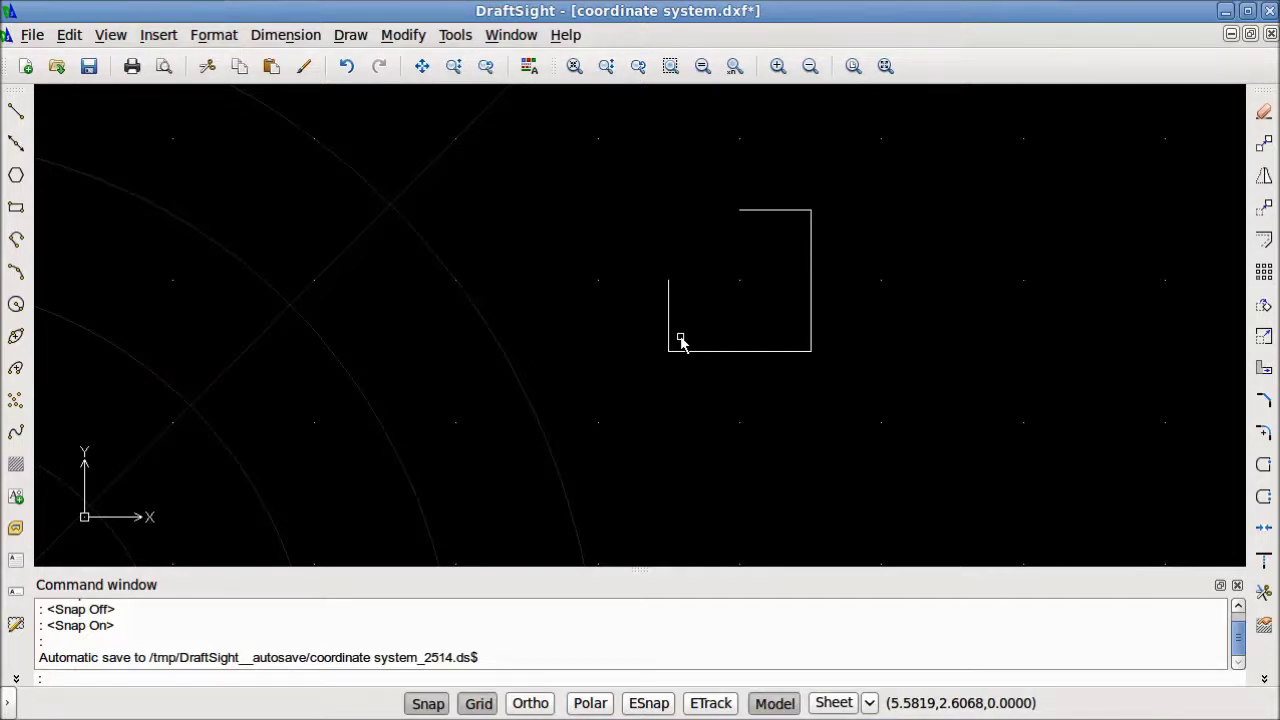
pyautogui.doubleClick(479, 704)
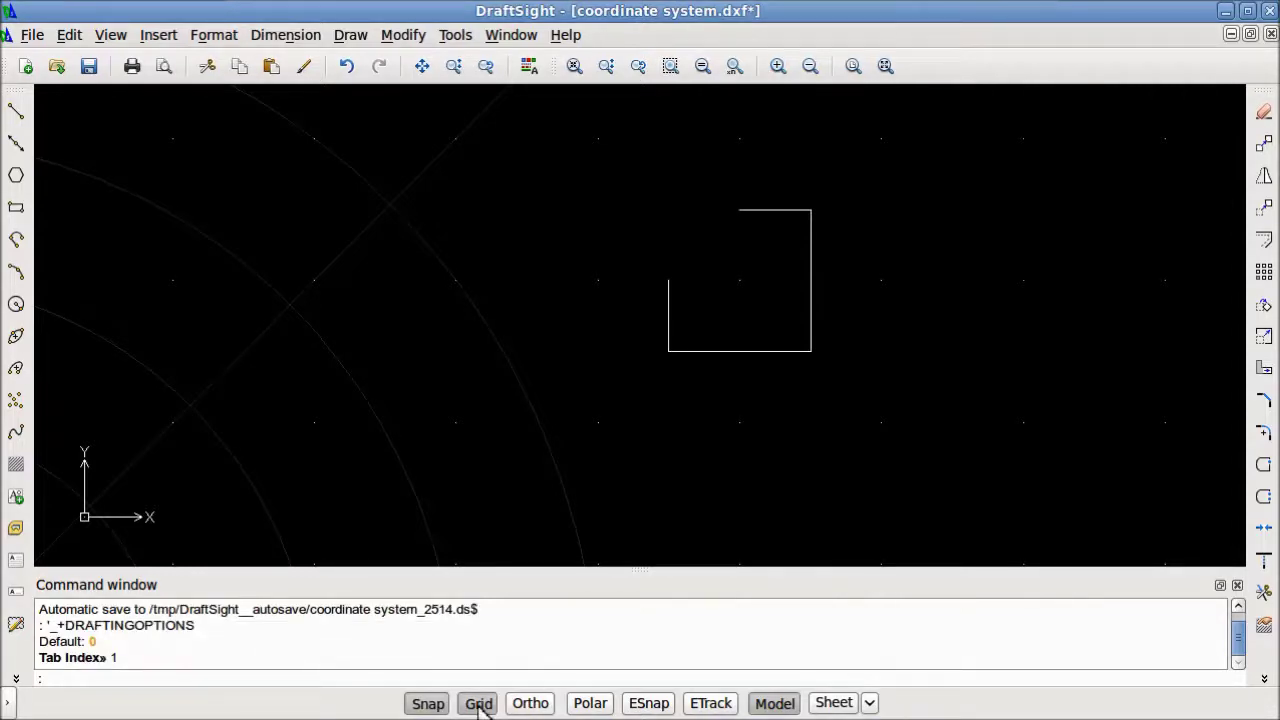
pyautogui.rightClick(479, 704)
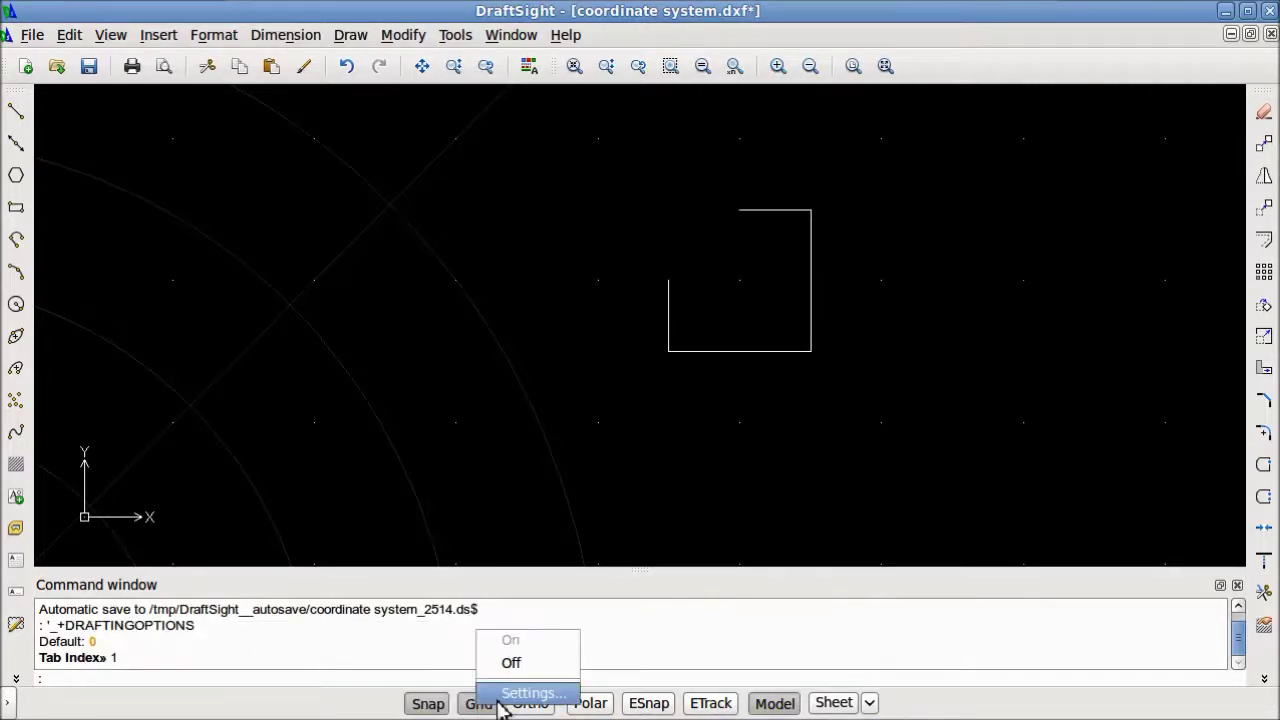
pyautogui.click(500, 695)
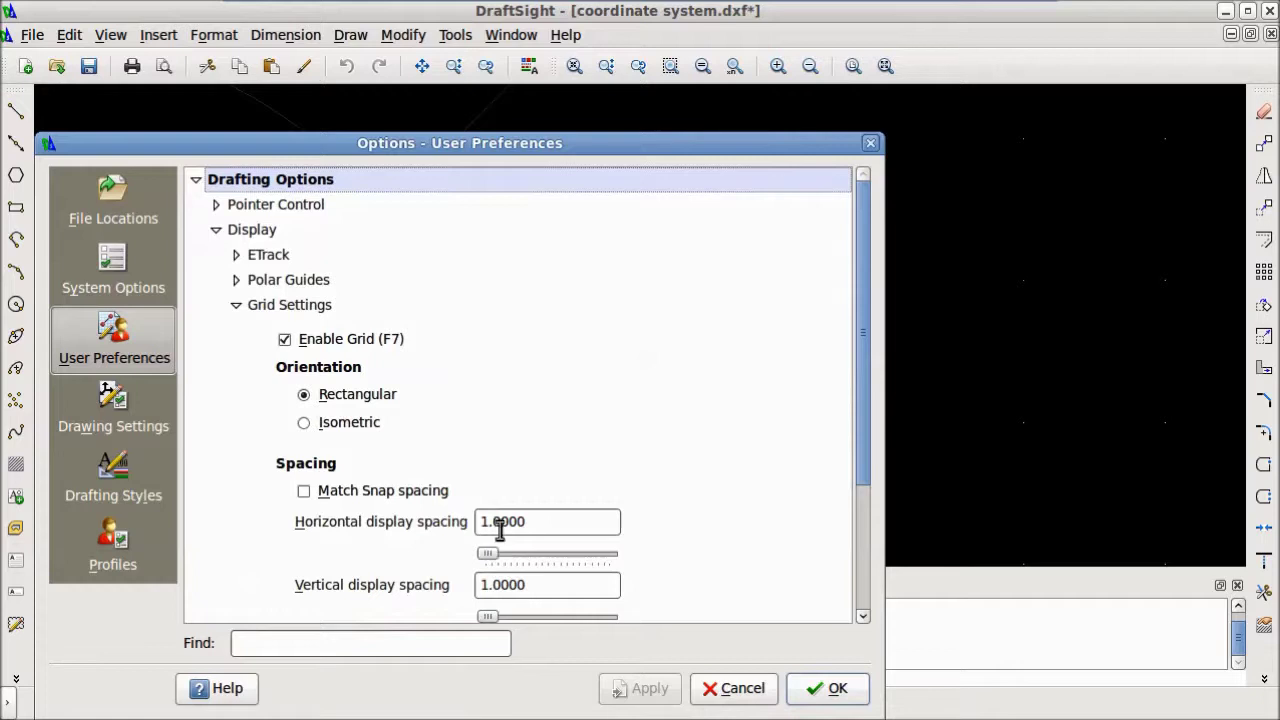
pyautogui.click(826, 688)
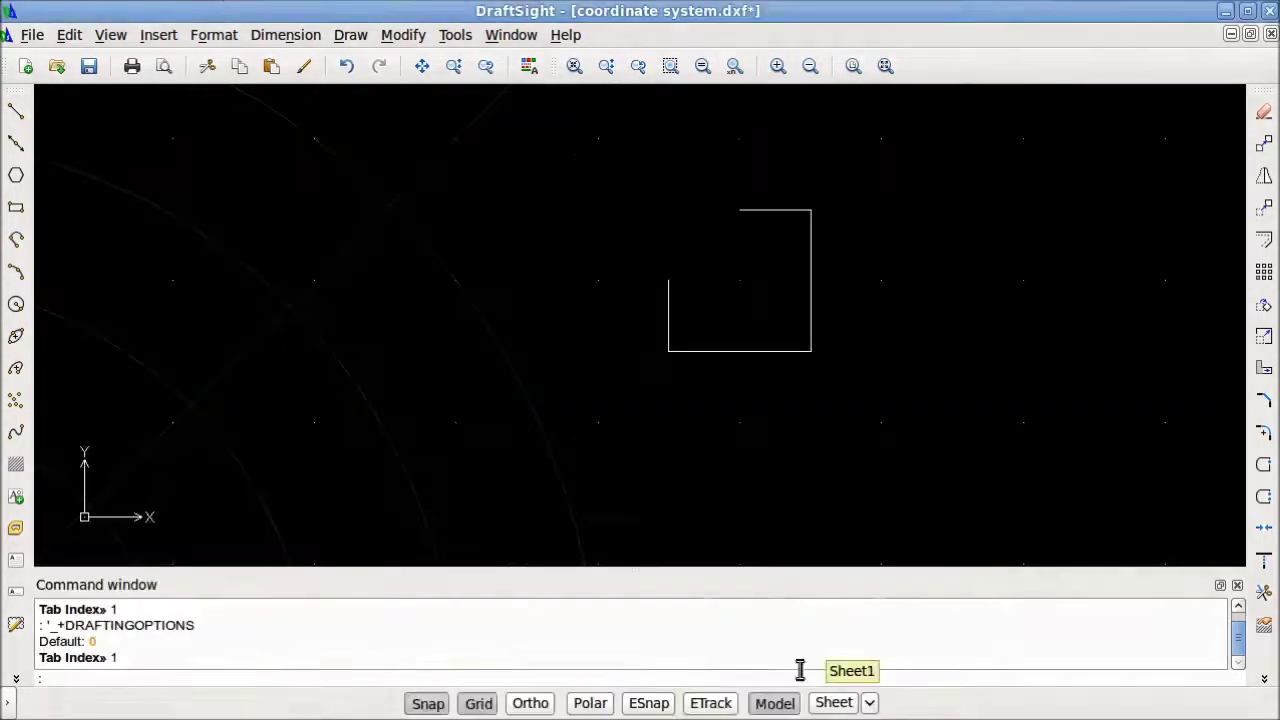
# Toggle the grid off and back on, and examine its full extent around the coordinate system drawing.
pyautogui.click(476, 707)
pyautogui.click(477, 707)
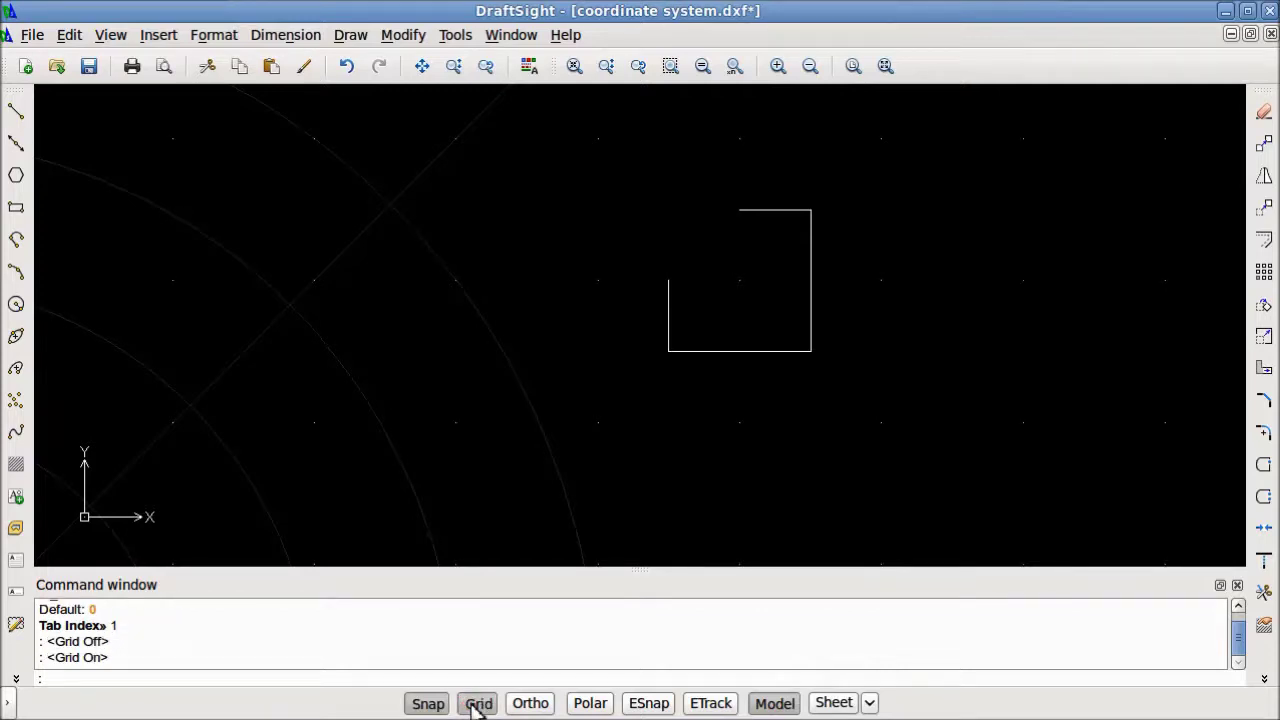
pyautogui.click(548, 399)
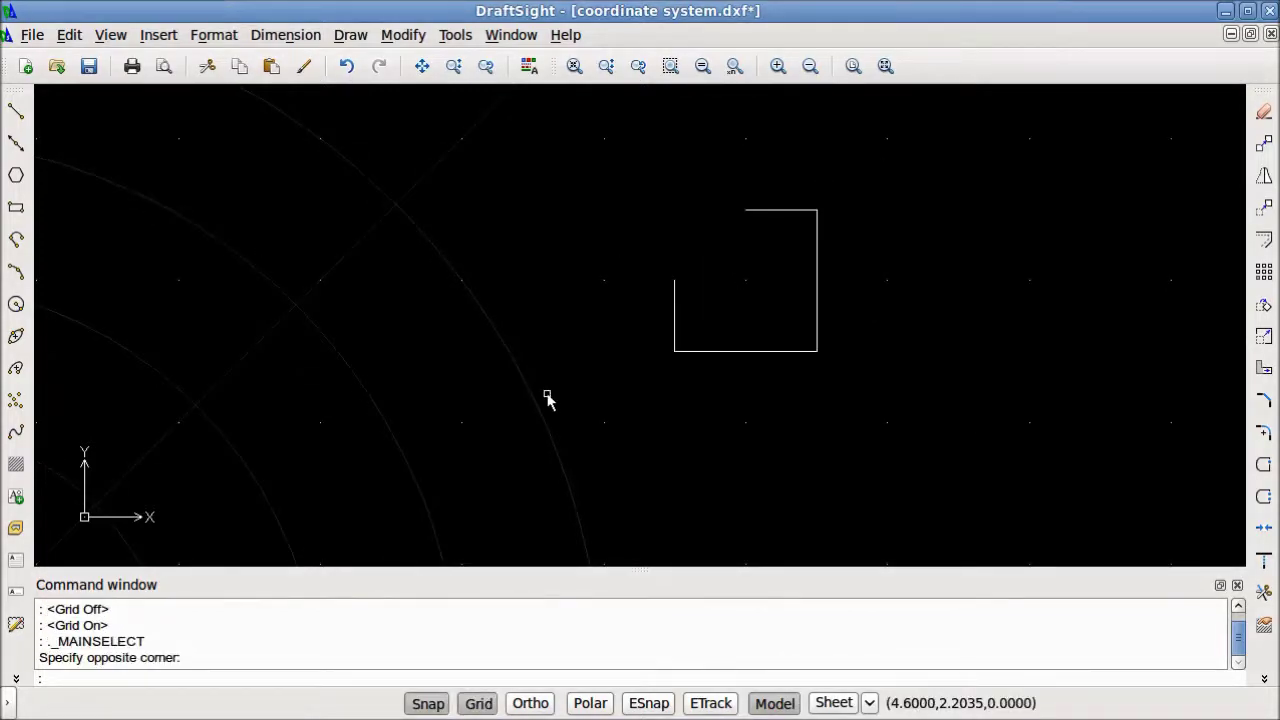
pyautogui.scroll(-5, 548, 399)
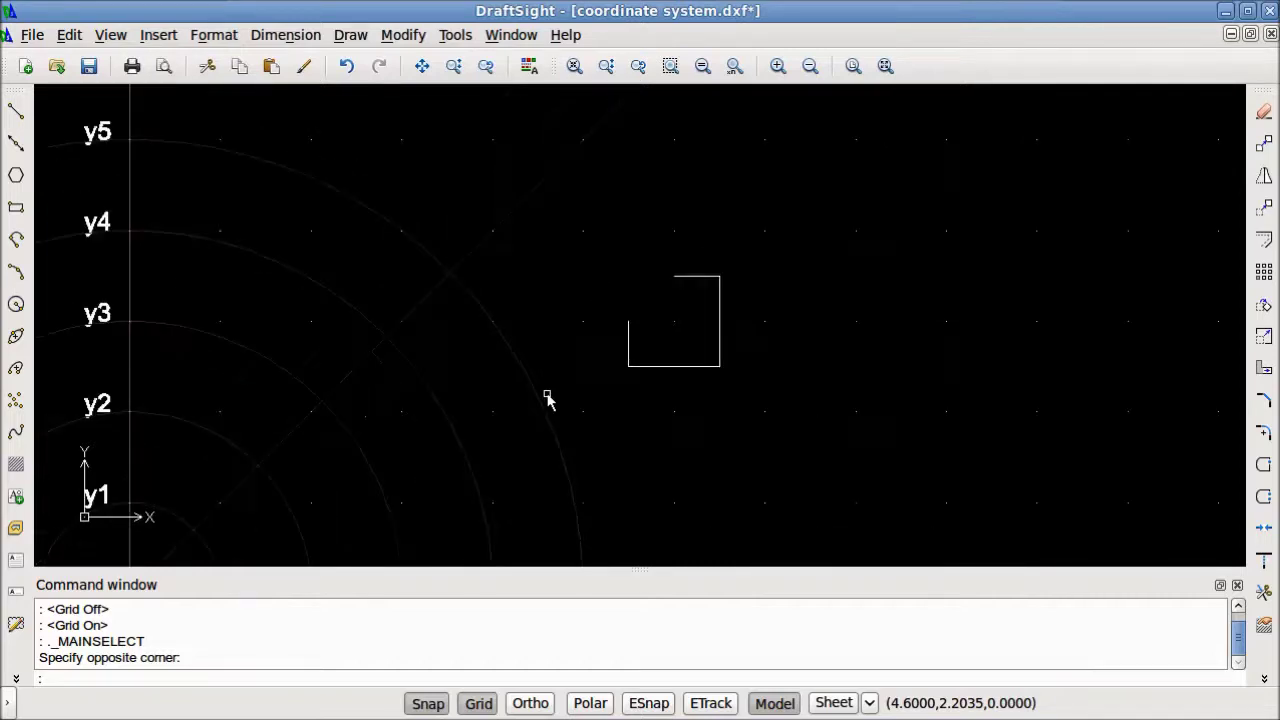
pyautogui.scroll(-2, 548, 399)
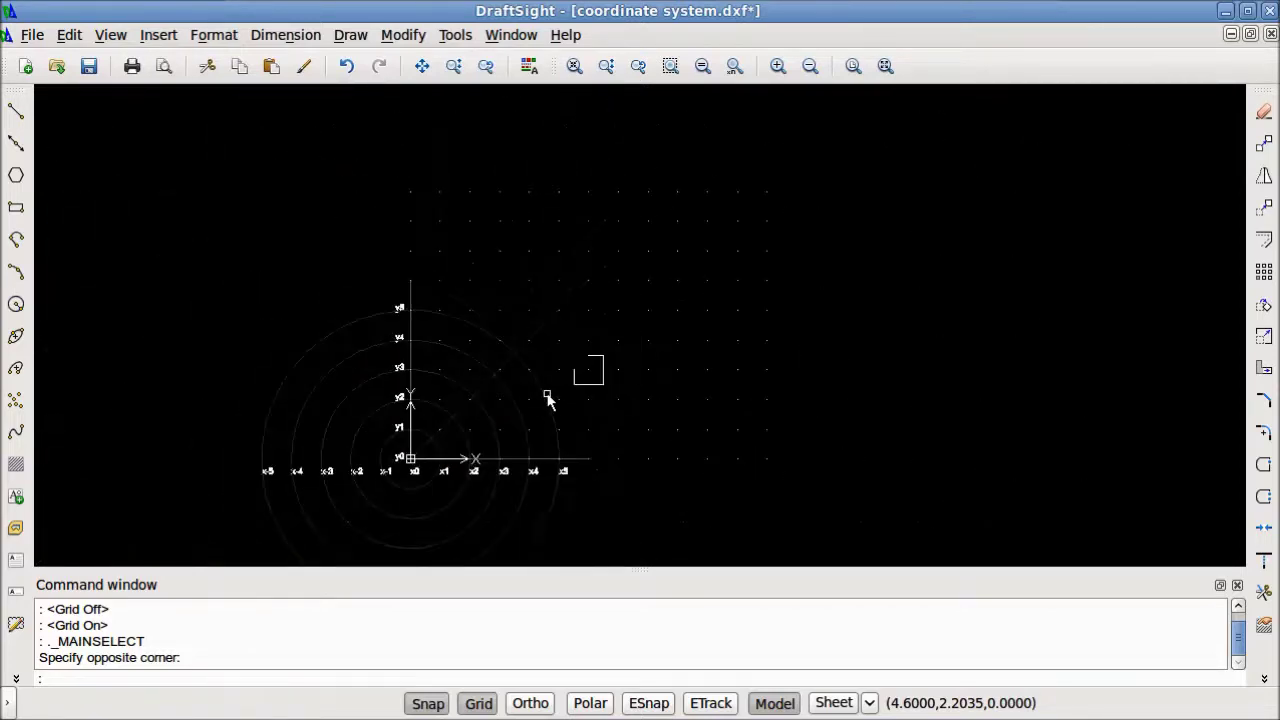
pyautogui.scroll(-3, 548, 399)
pyautogui.scroll(3, 545, 399)
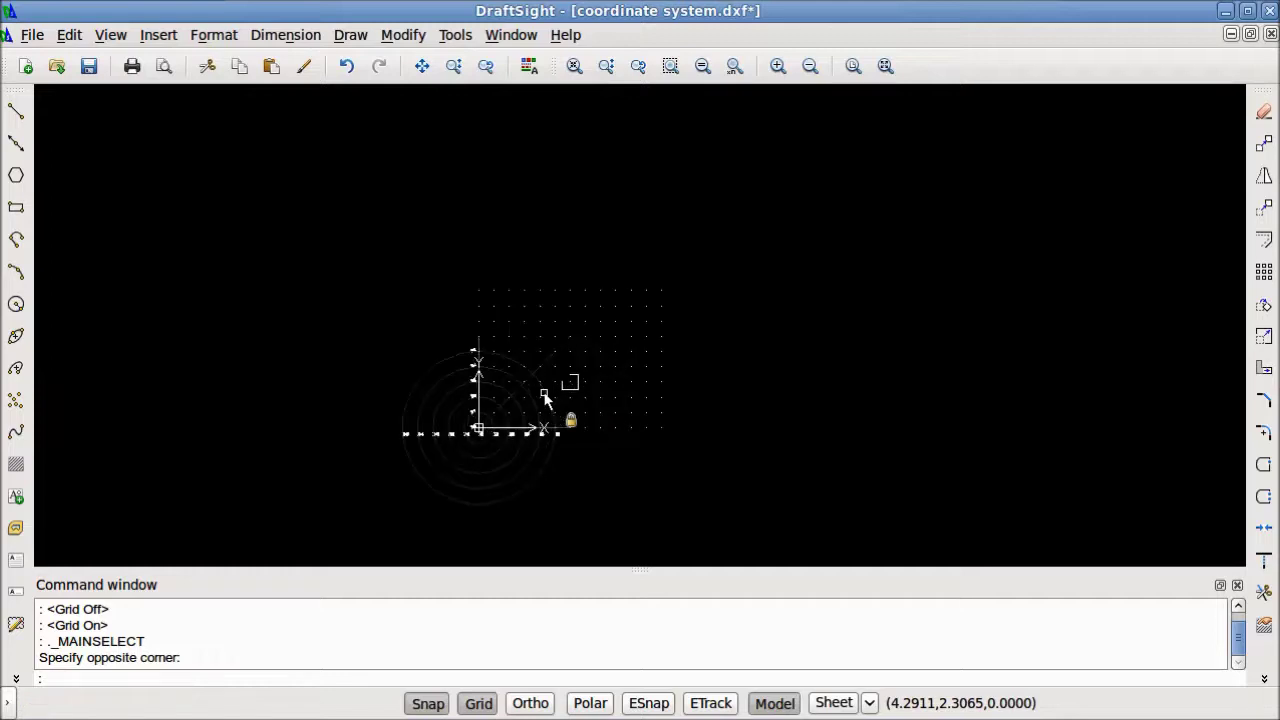
pyautogui.scroll(5, 545, 399)
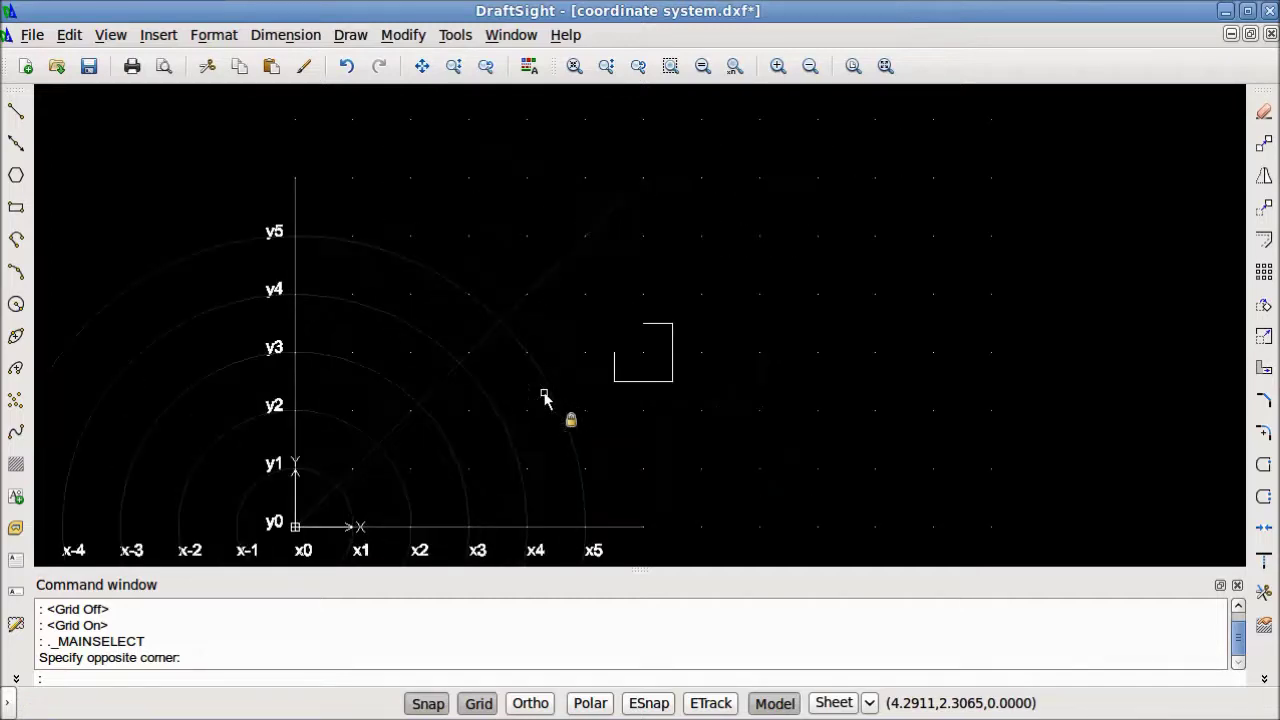
pyautogui.scroll(1, 545, 399)
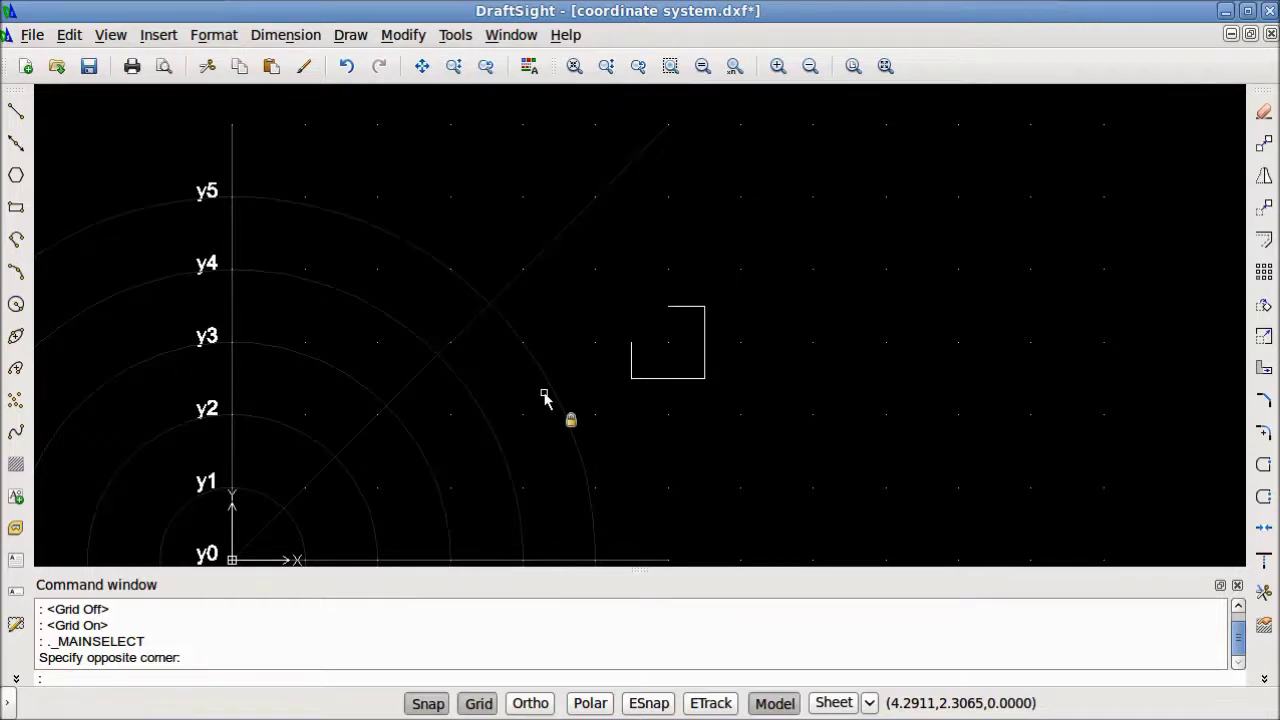
# Turn off Grid and Snap, and turn on Ortho.
pyautogui.click(478, 703)
pyautogui.click(443, 703)
pyautogui.click(529, 703)
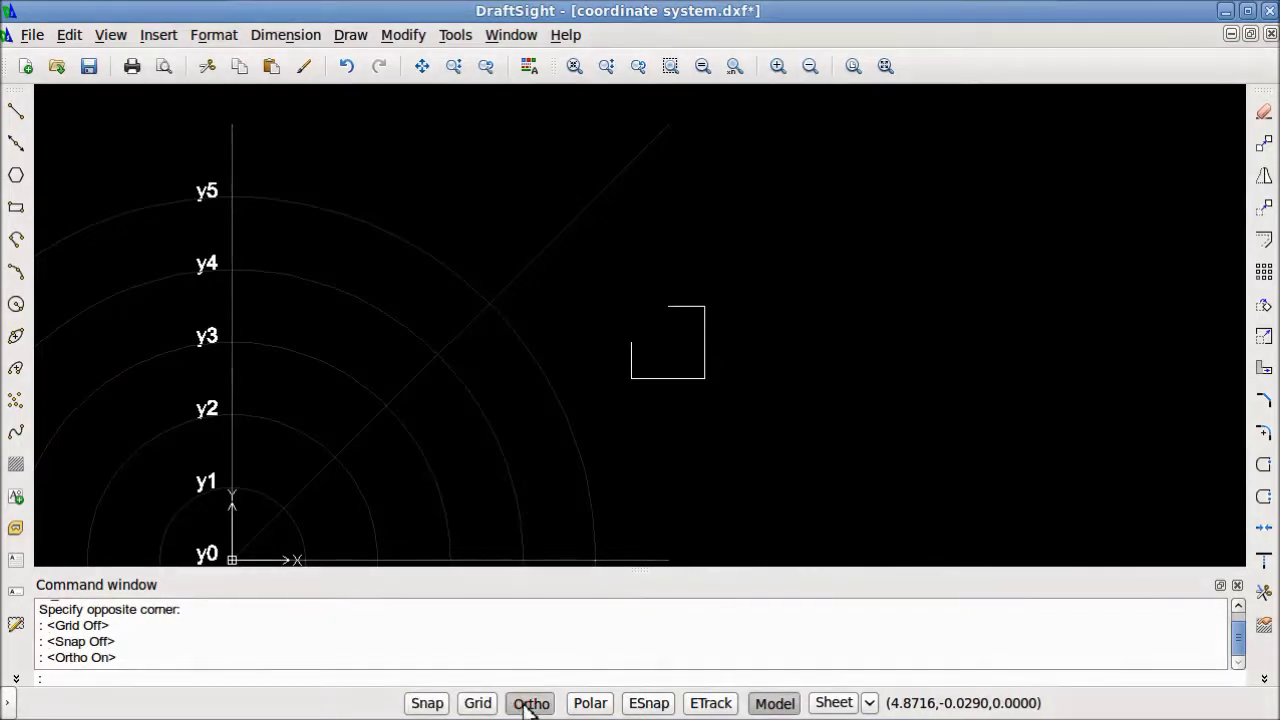
pyautogui.click(16, 110)
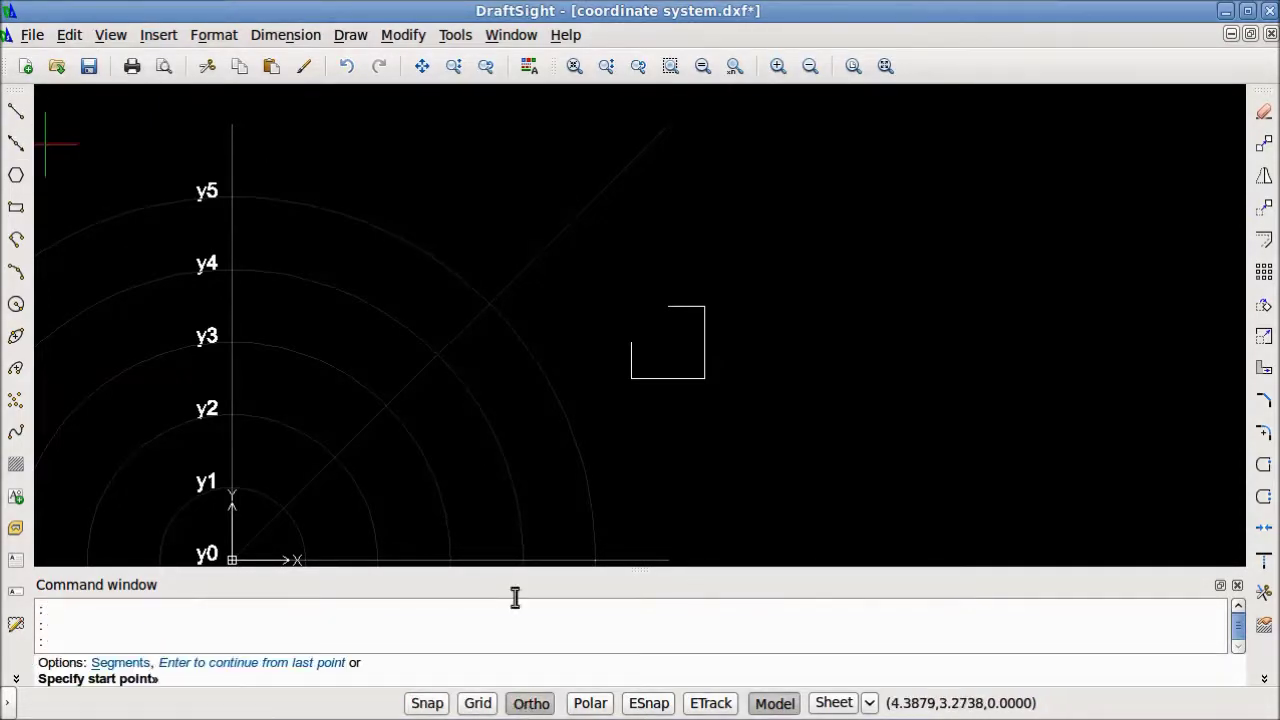
pyautogui.click(791, 395)
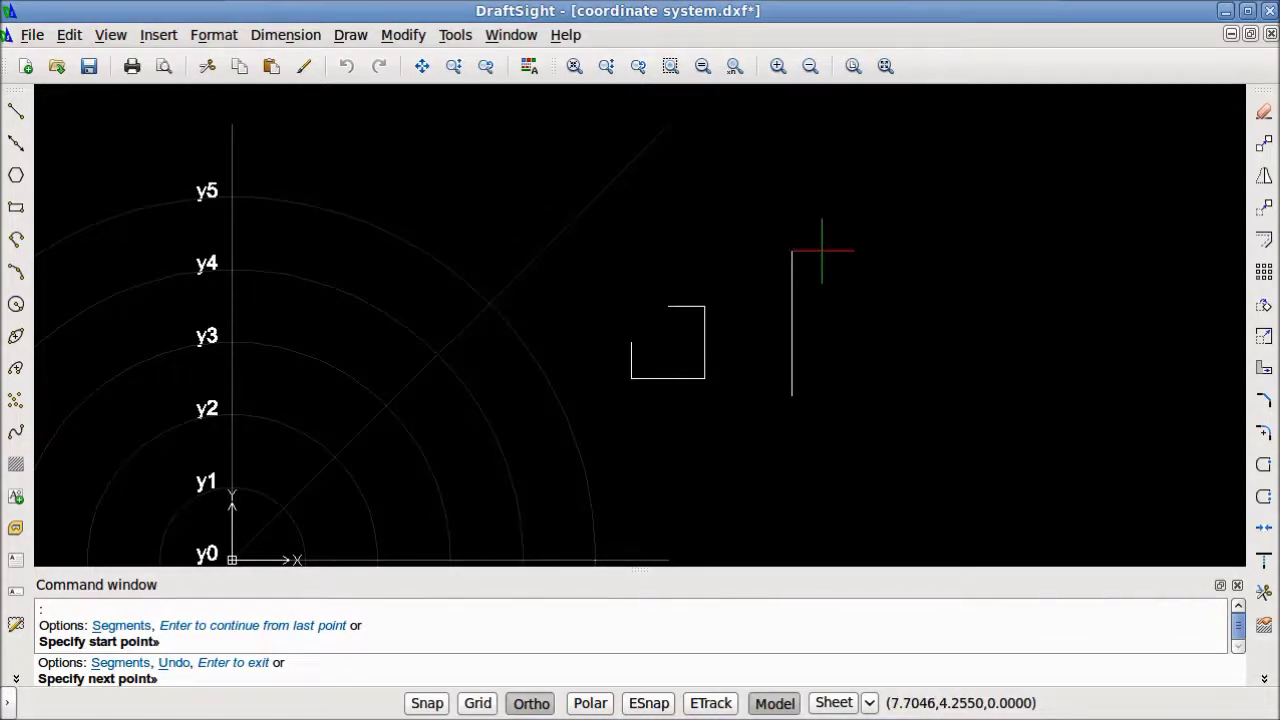
pyautogui.press('Return')
# With Ortho on, draw a square with four sides 2.5 long, starting at about (7.63, 4.11).
pyautogui.press('Return')
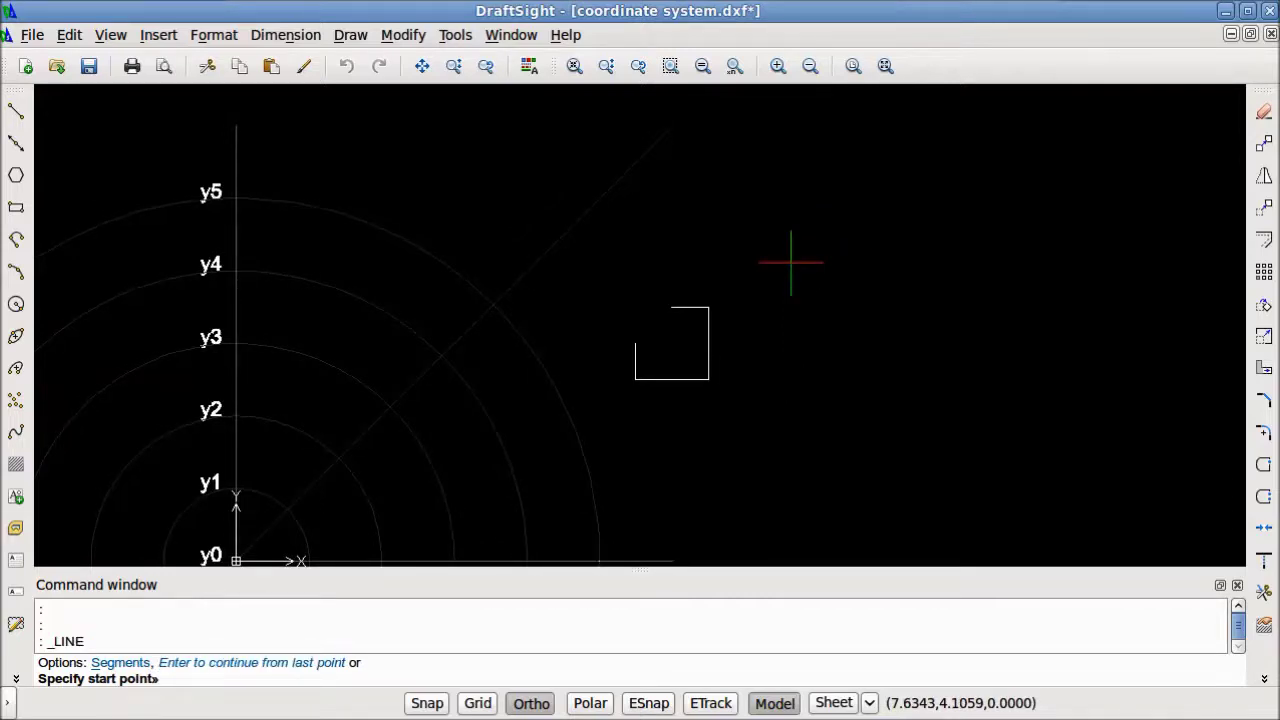
pyautogui.click(790, 262)
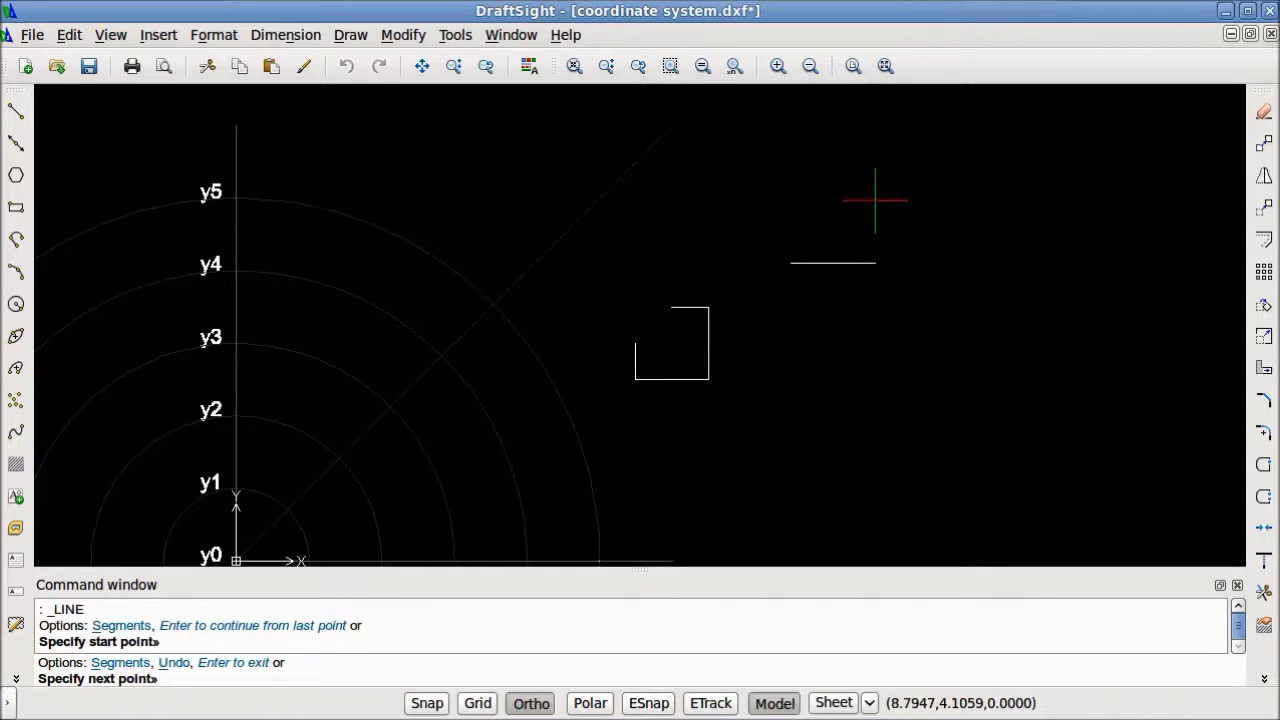
pyautogui.write('2.5')
pyautogui.press('Return')
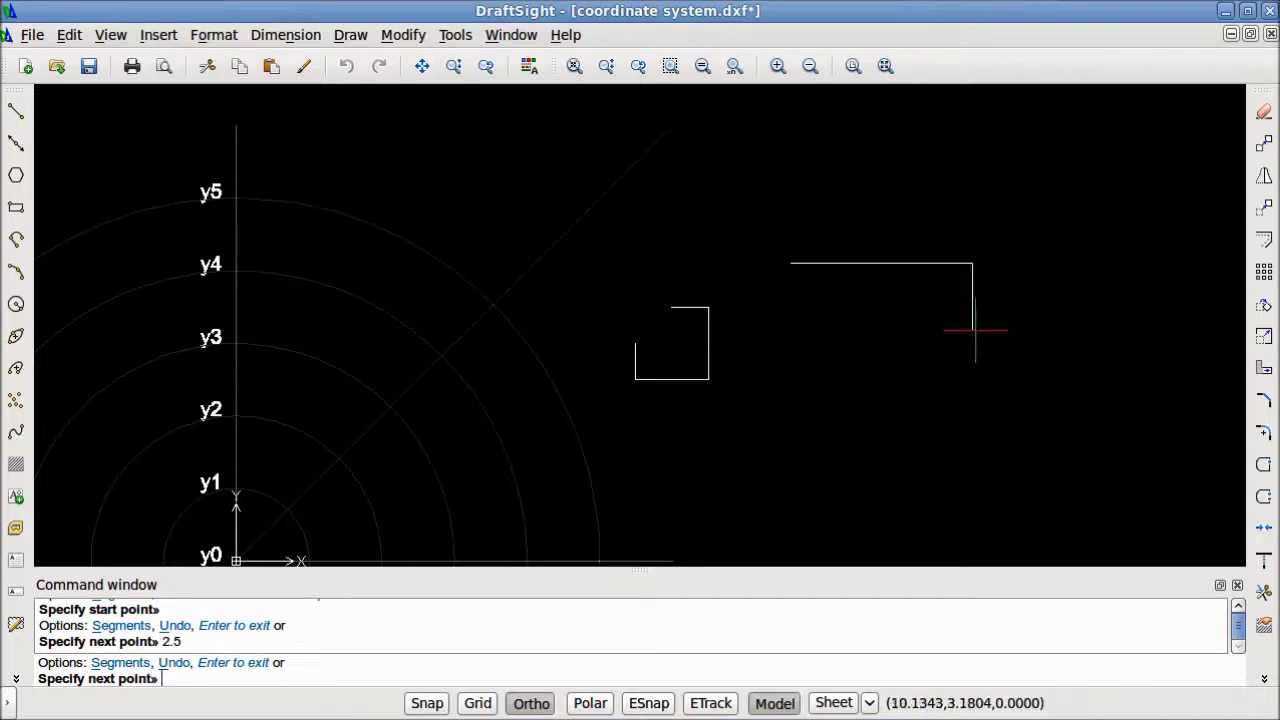
pyautogui.write('2.5')
pyautogui.press('Return')
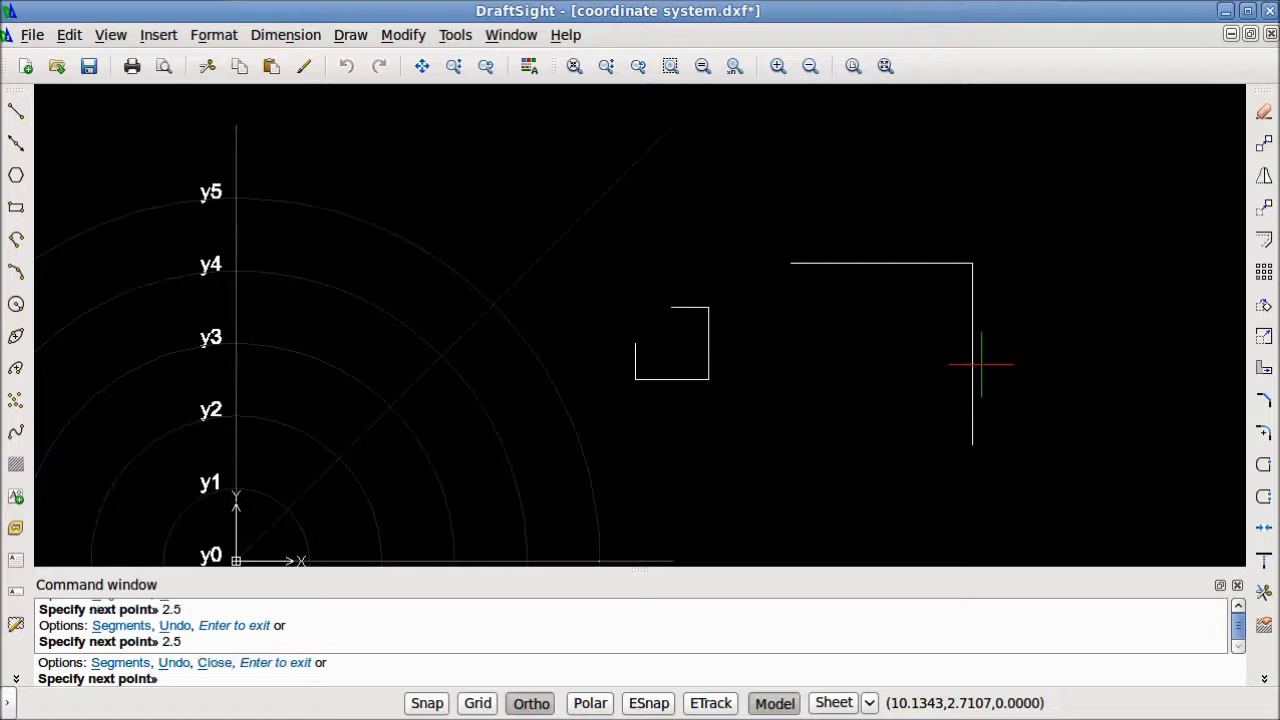
pyautogui.write('2.5')
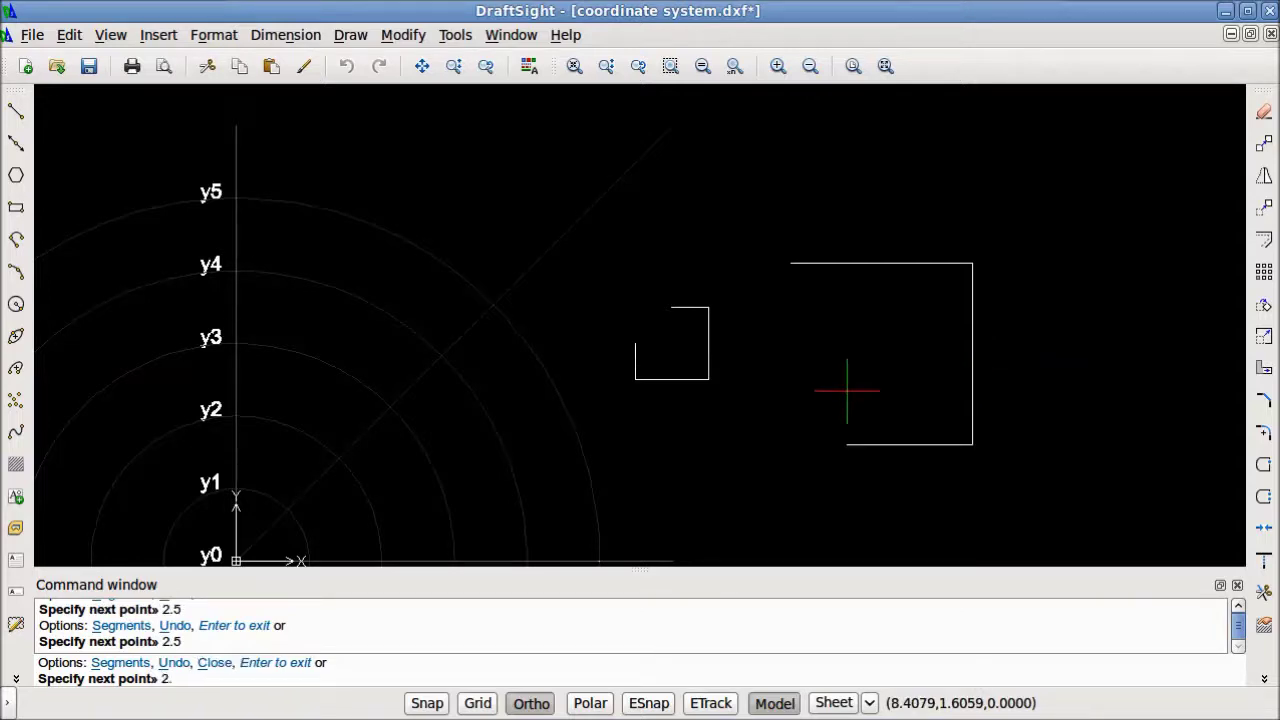
pyautogui.press('Return')
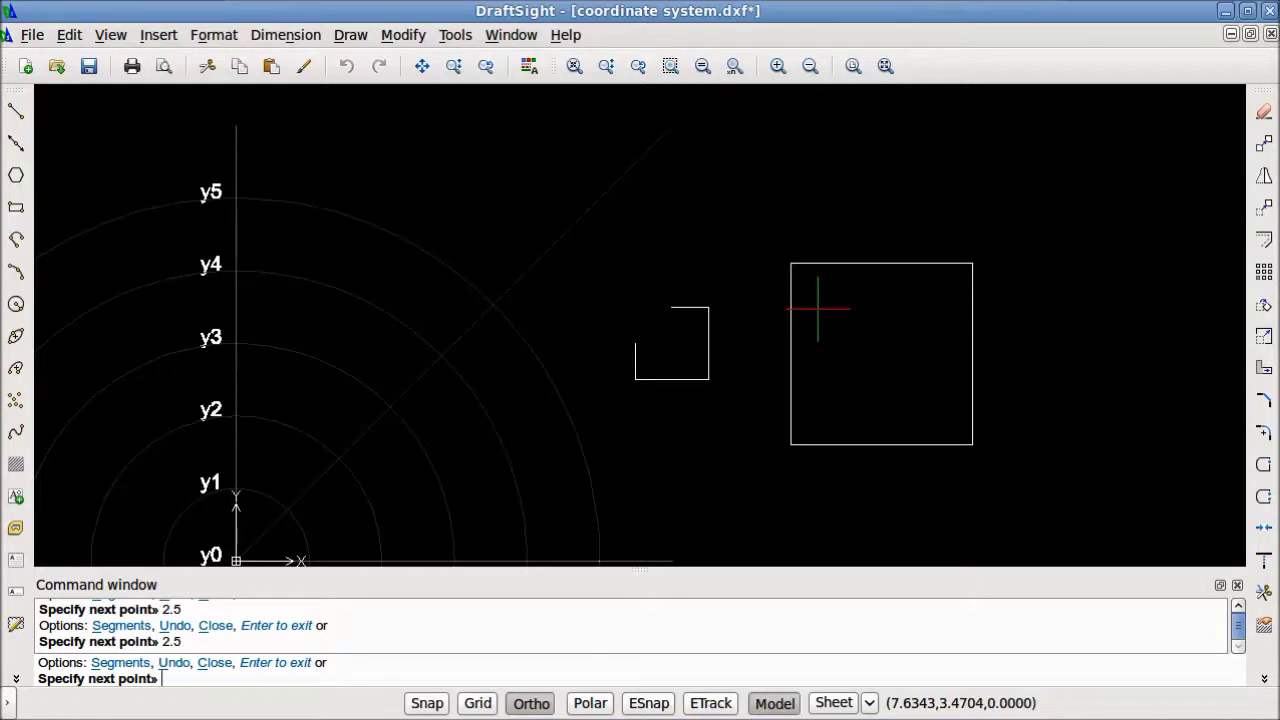
pyautogui.press('Escape')
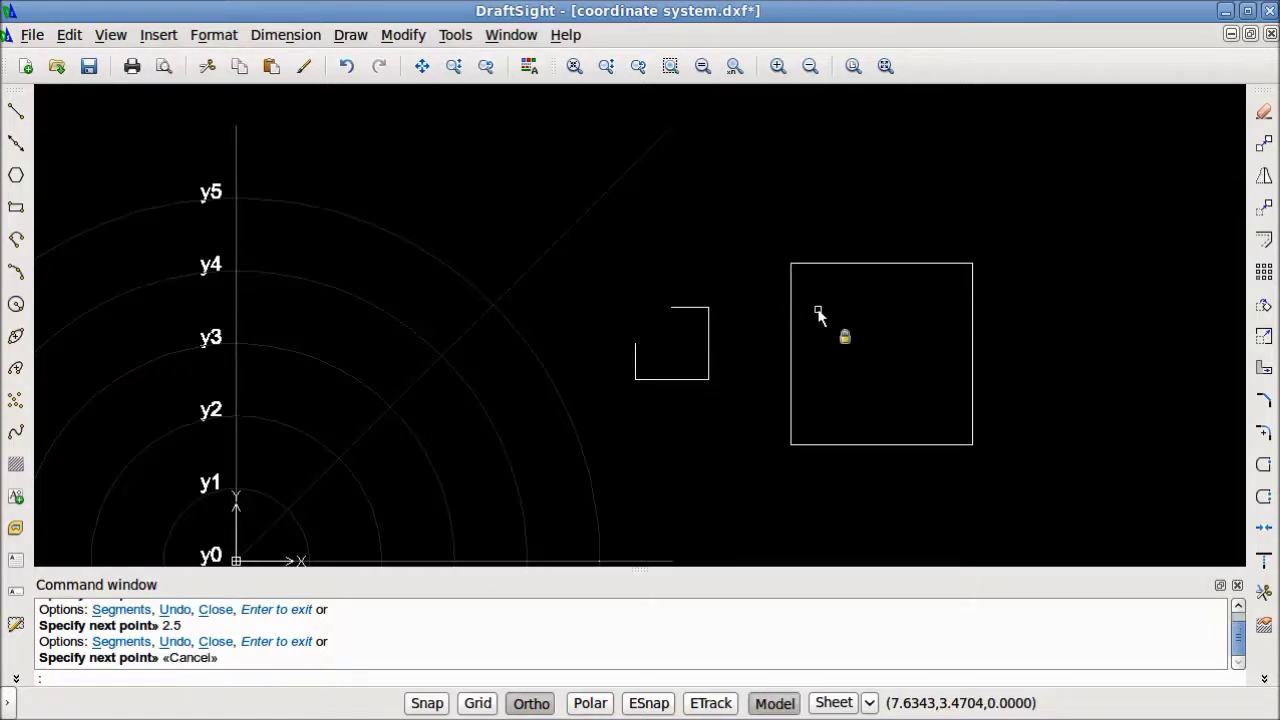
# Delete the square with 2.5-long sides using a crossing selection around it.
pyautogui.click(1014, 521)
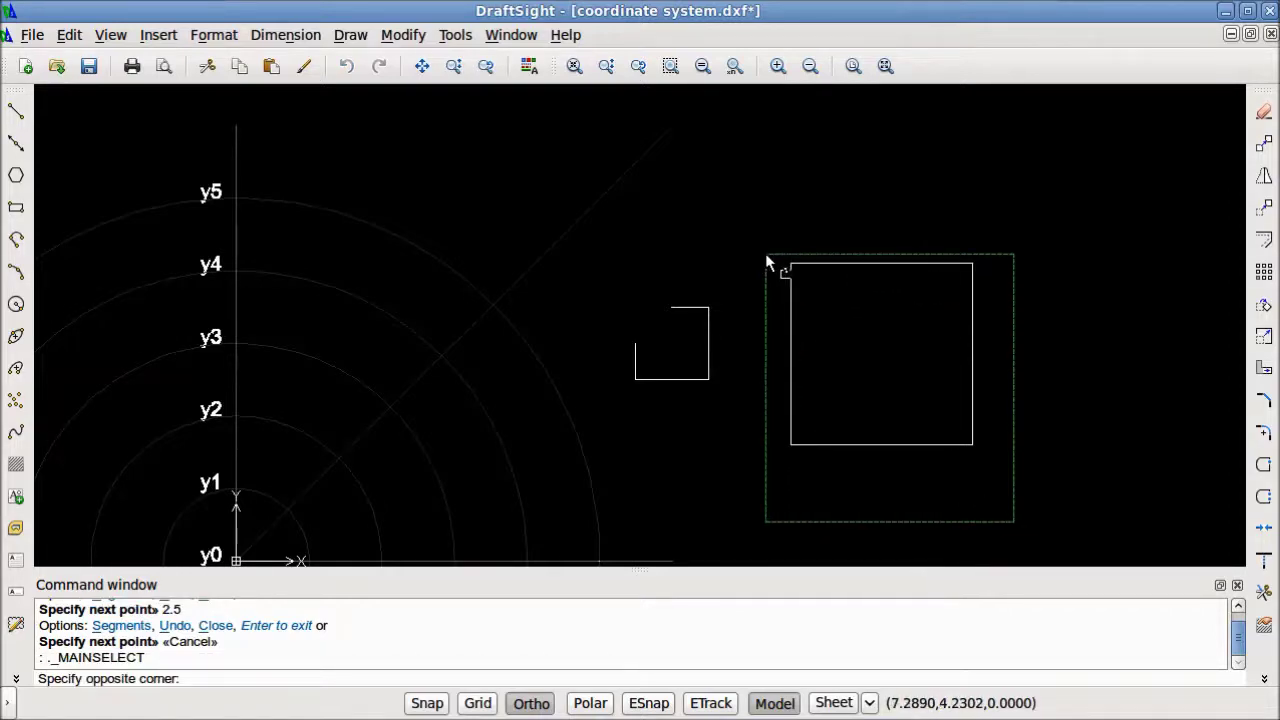
pyautogui.click(766, 262)
pyautogui.press('Delete')
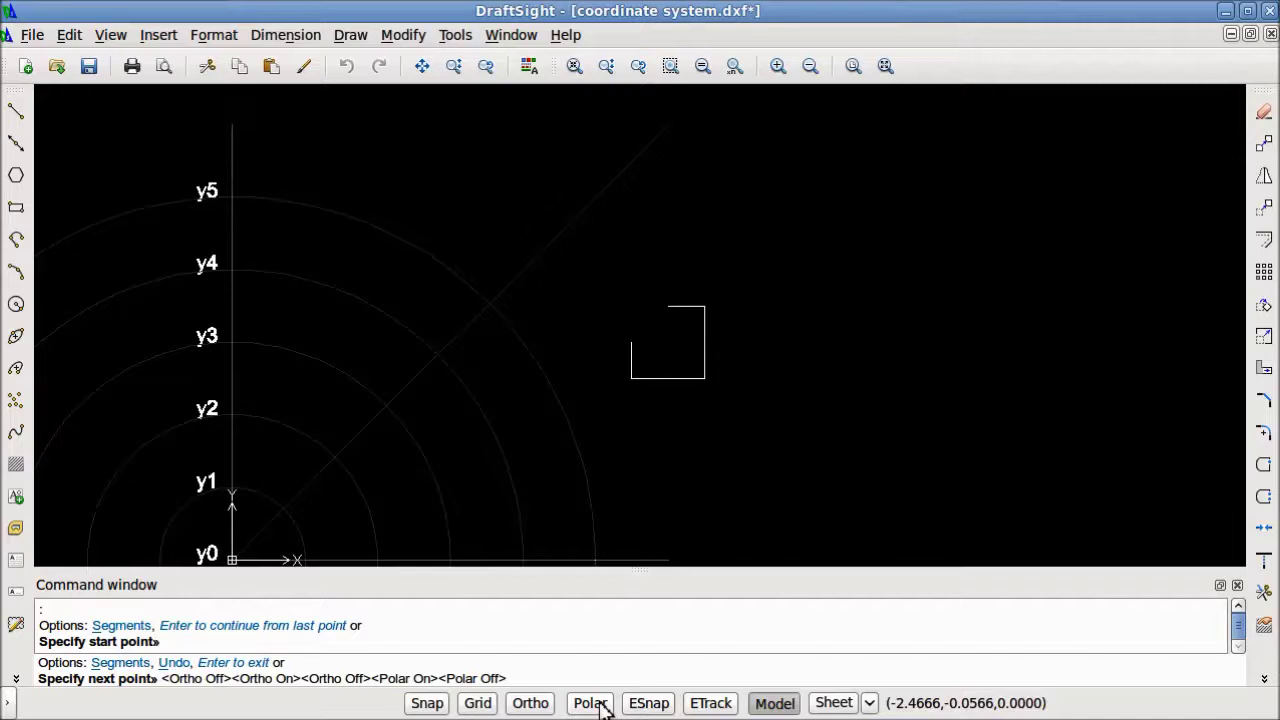
# Cancel the pending line, turn on Polar, and toggle it off and back on.
pyautogui.press('Escape')
pyautogui.click(601, 704)
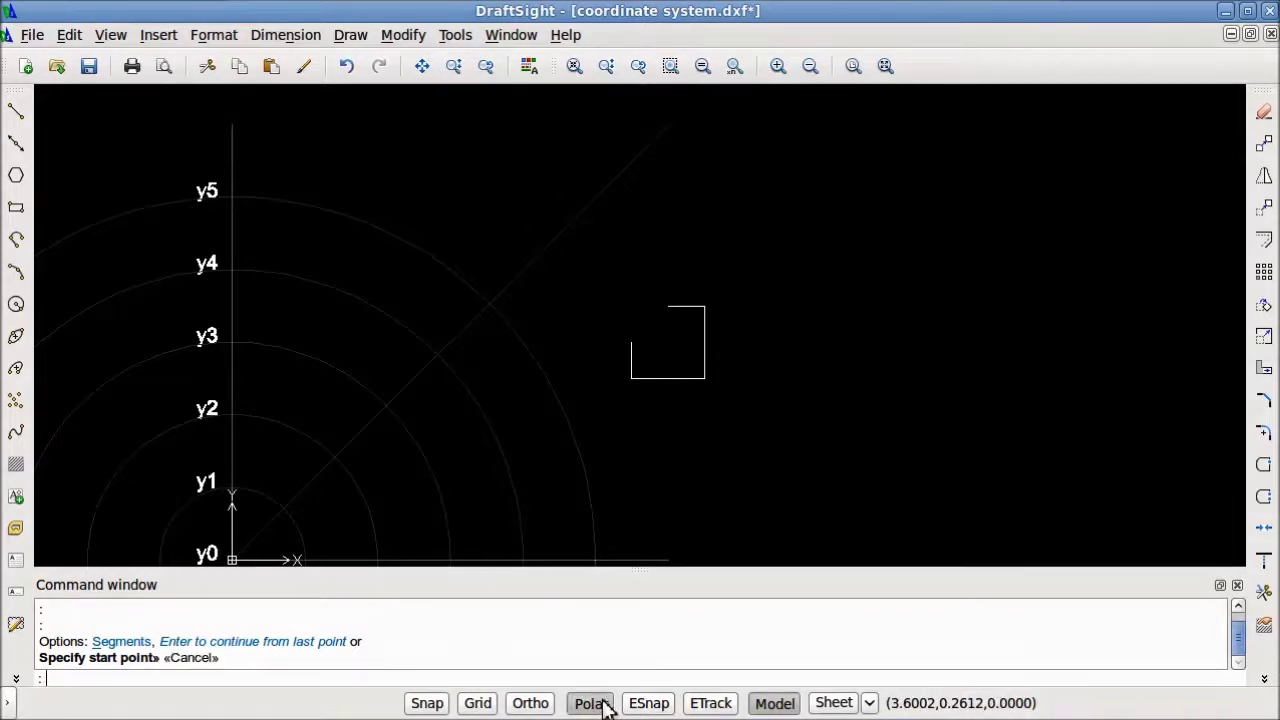
pyautogui.doubleClick(593, 704)
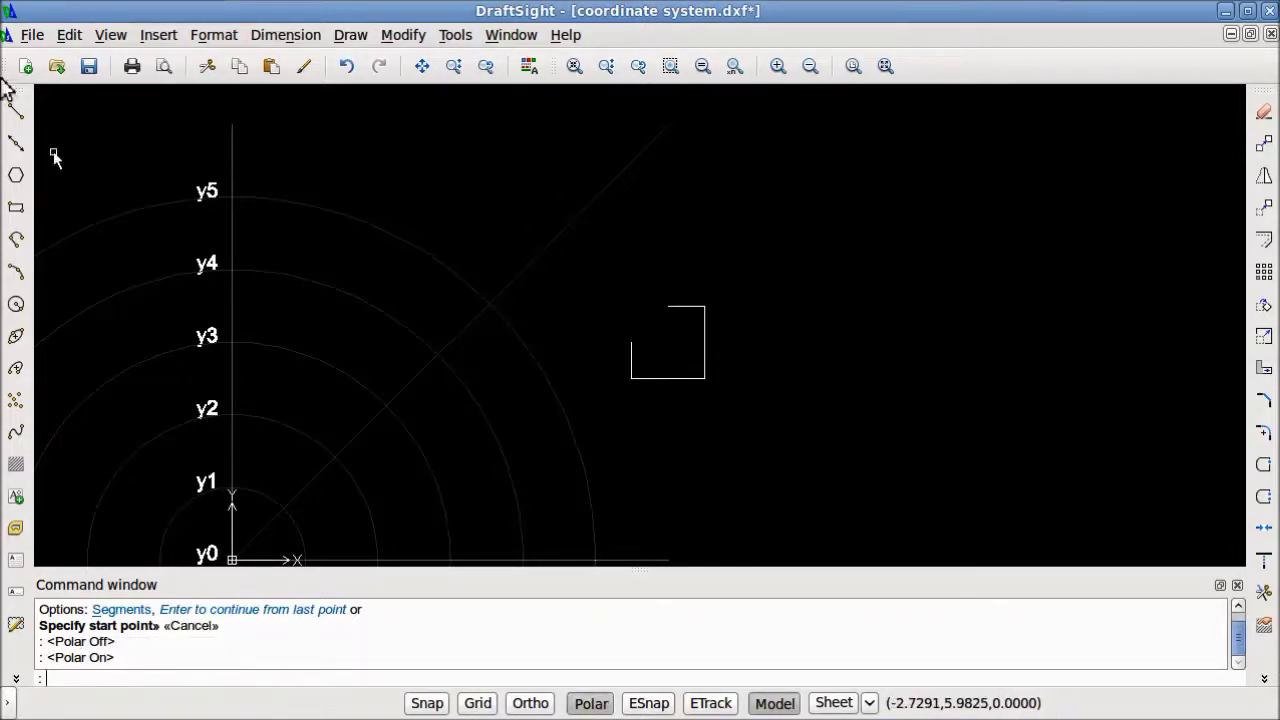
# Start a line from about x 10.29 in the empty area, and set the incremental angle for the Polar guides to 45.
pyautogui.click(15, 112)
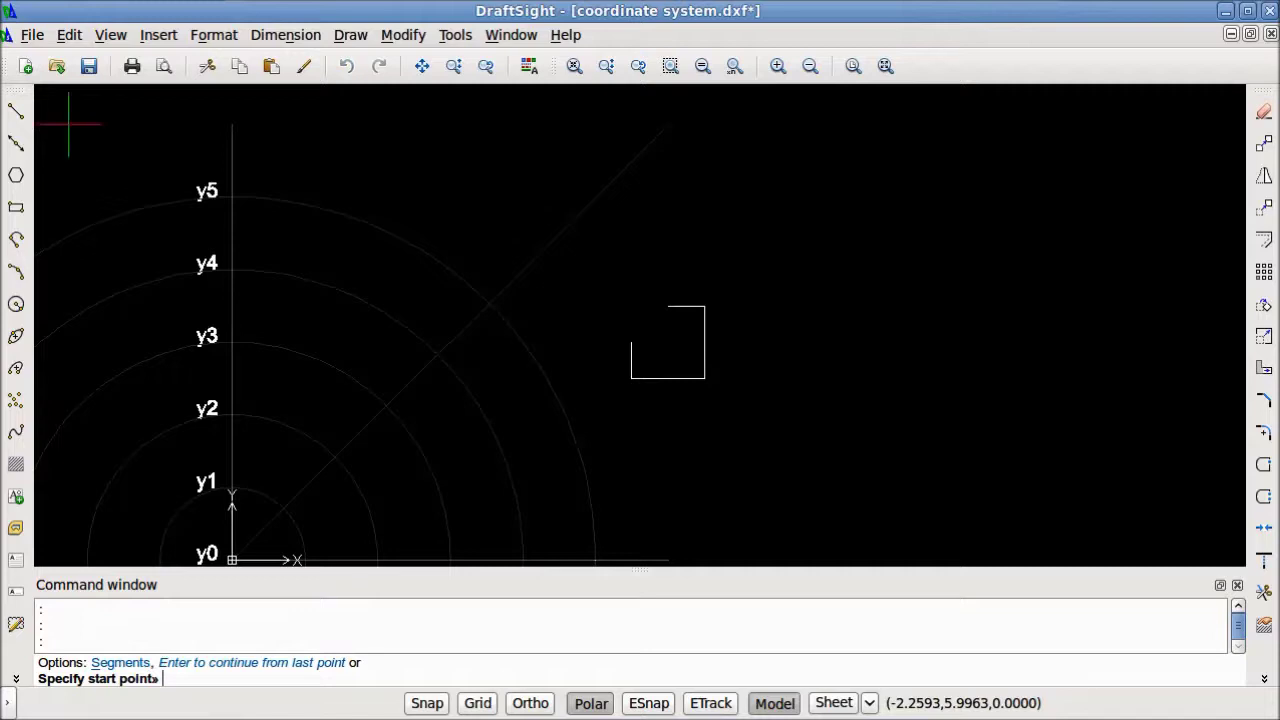
pyautogui.click(979, 420)
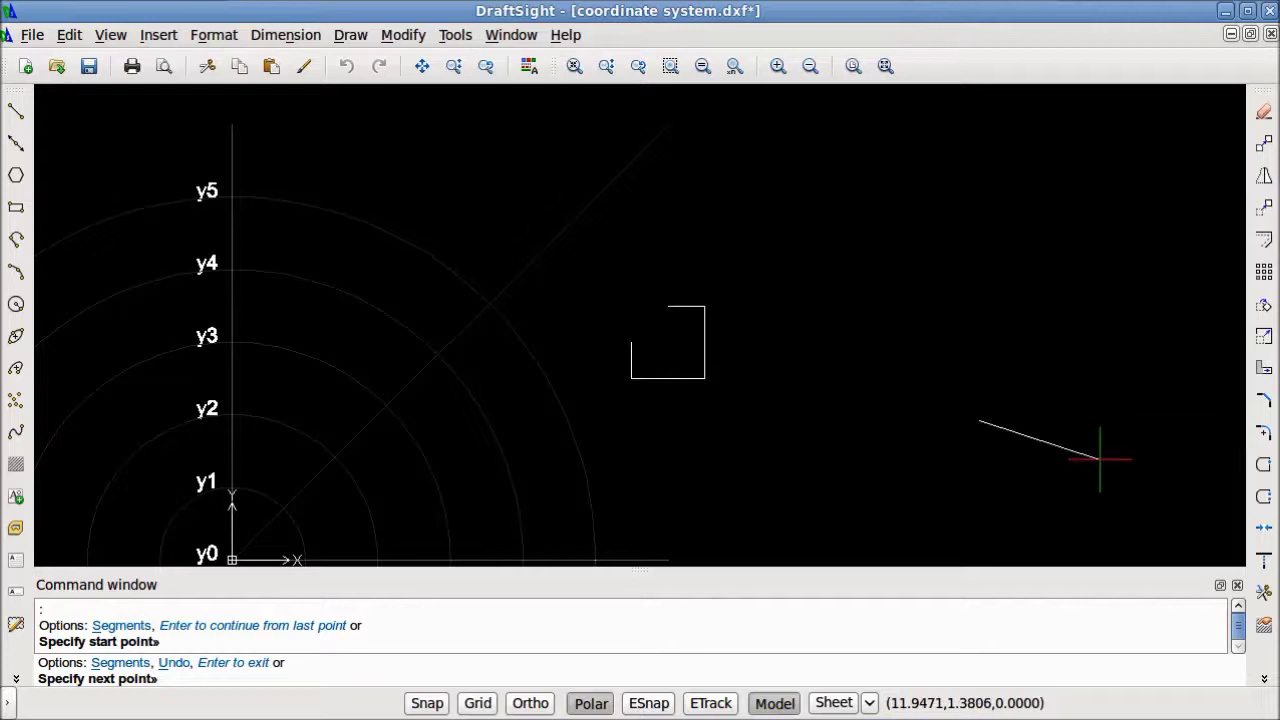
pyautogui.rightClick(600, 702)
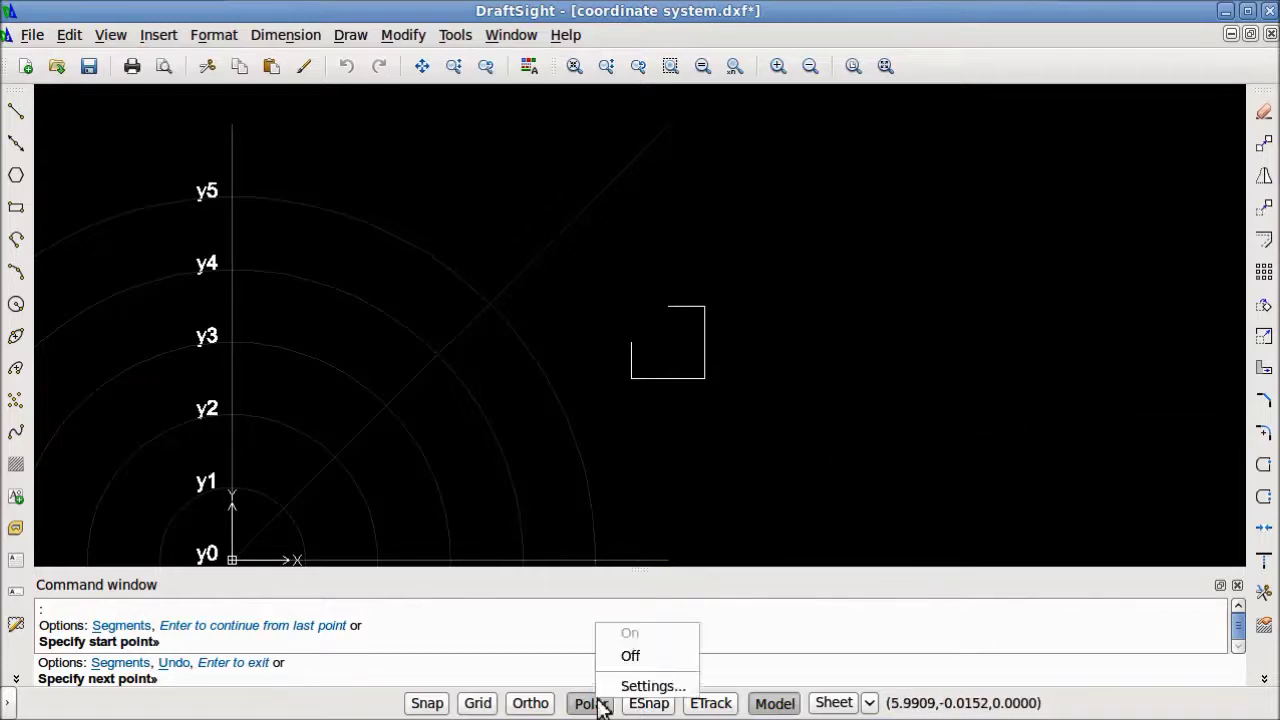
pyautogui.click(612, 690)
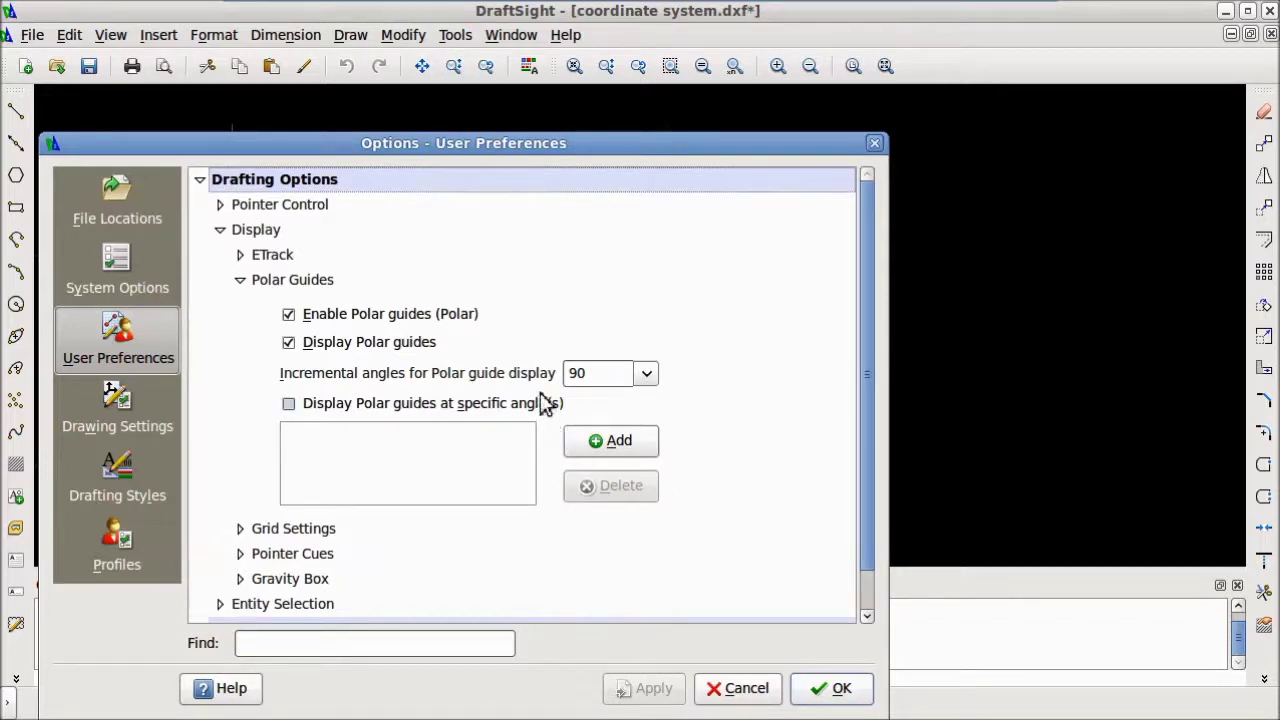
pyautogui.click(647, 373)
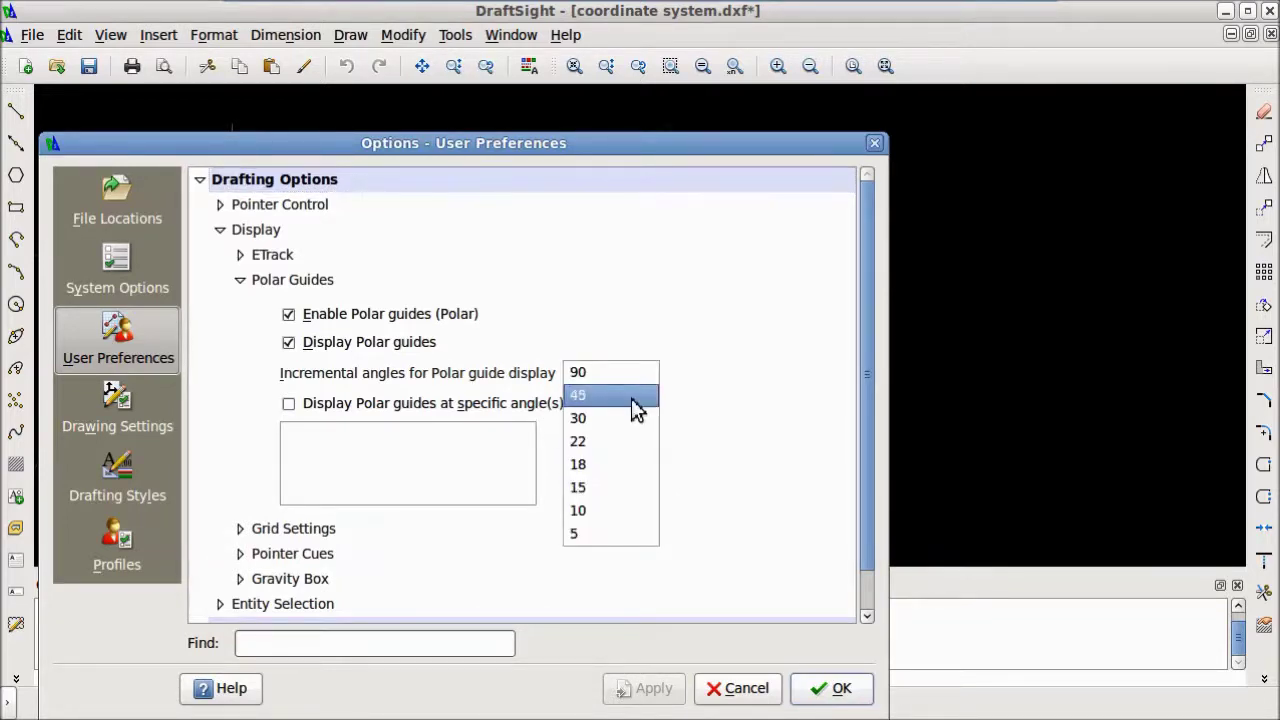
pyautogui.click(631, 397)
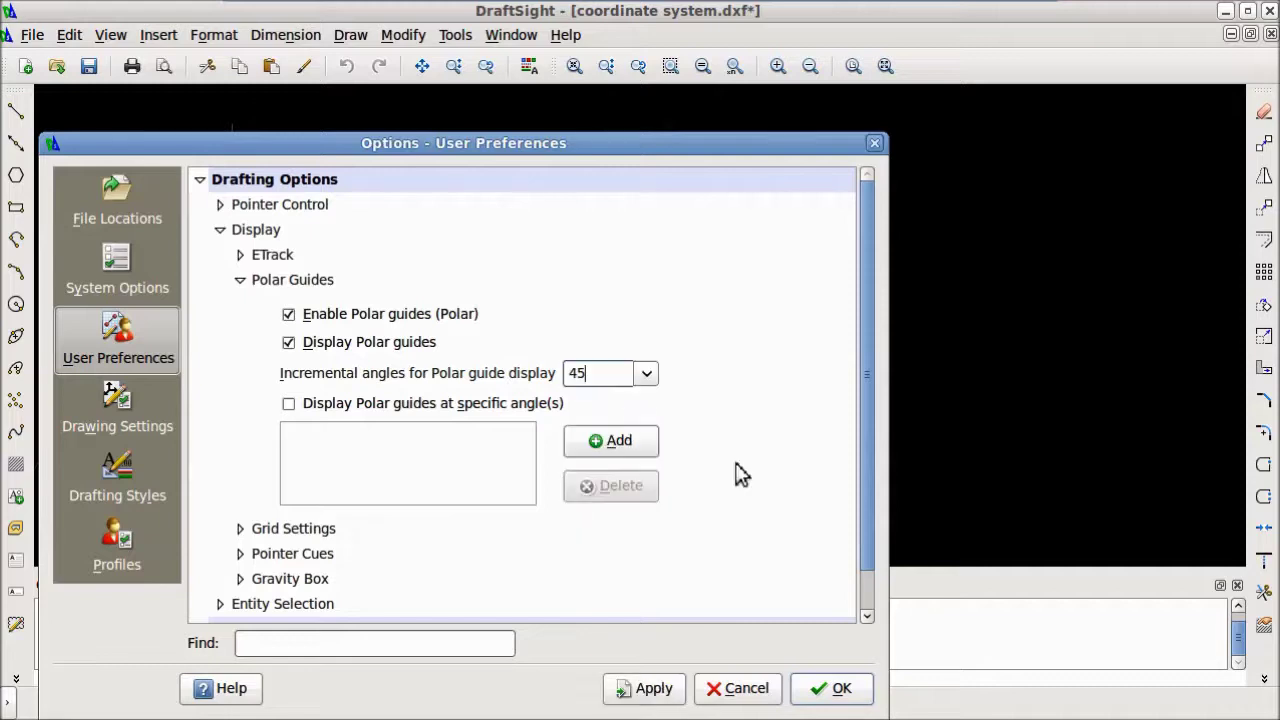
pyautogui.click(829, 686)
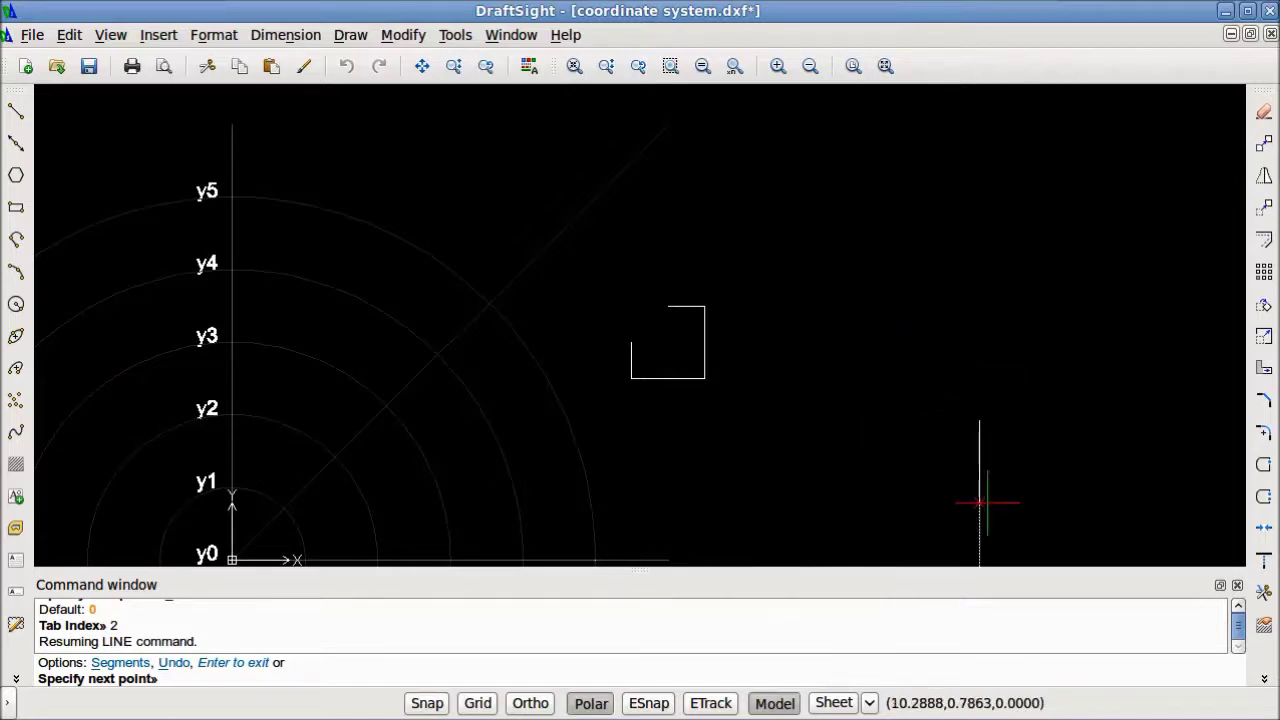
# Turn on ESnap and draw a single line 2.5 long along the 45-degree Polar guide, up from the start point.
pyautogui.press('F3')
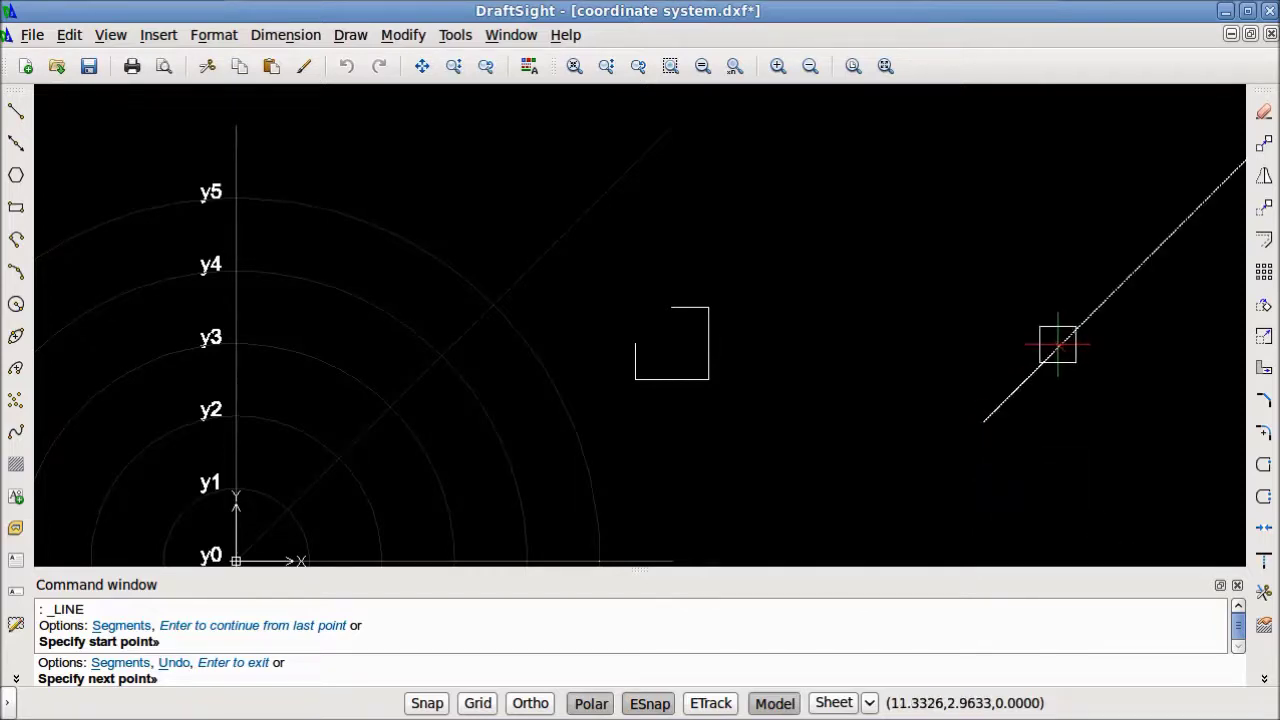
pyautogui.write('2.5')
pyautogui.press('Return')
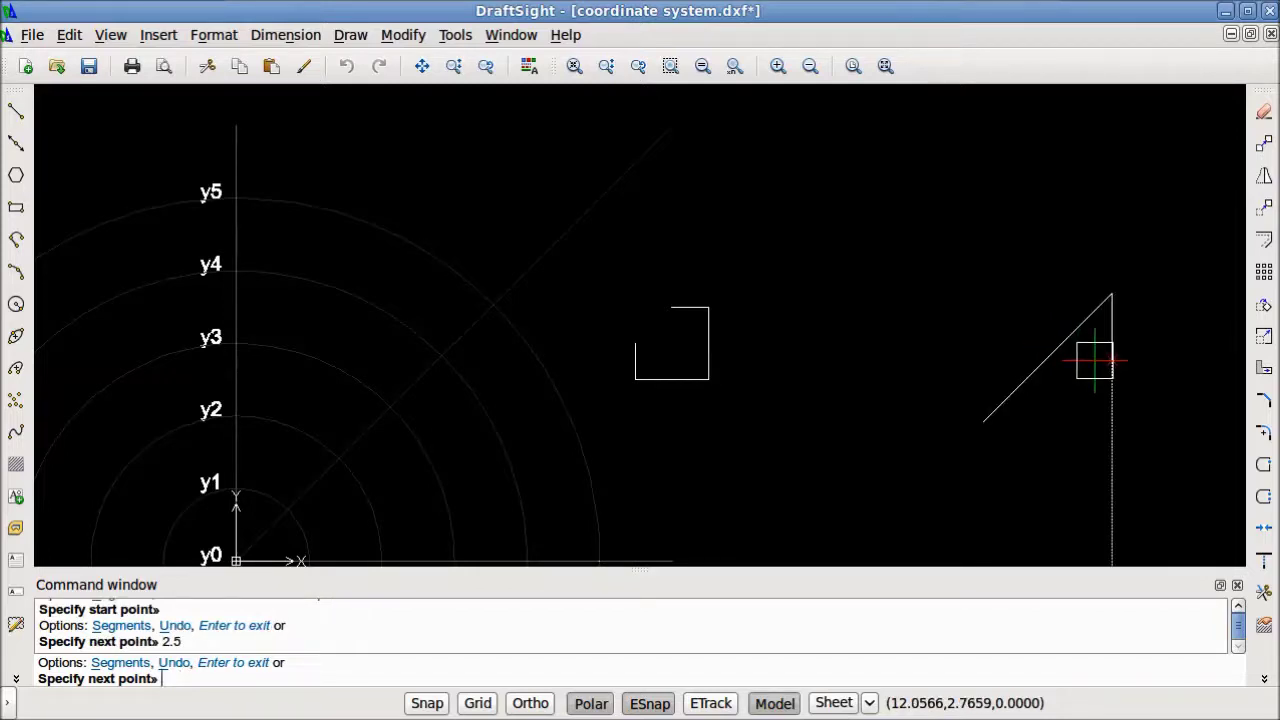
pyautogui.press('Escape')
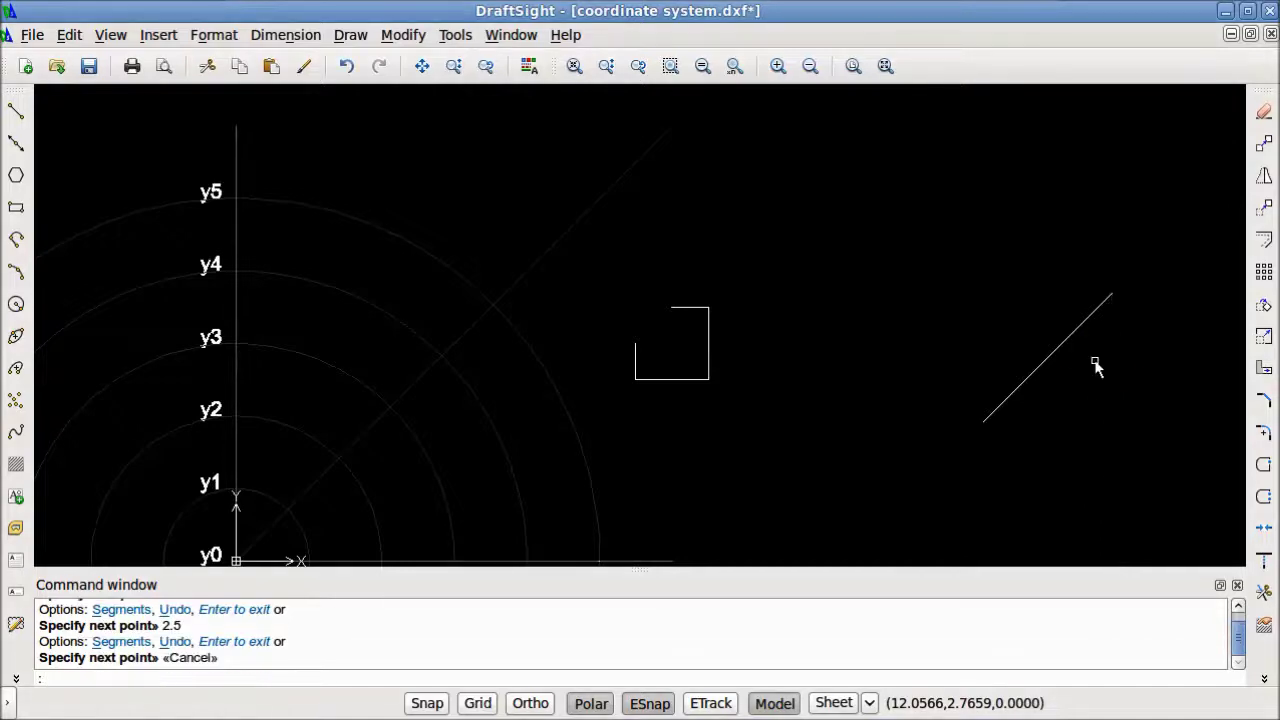
# Delete the 45-degree diagonal line.
pyautogui.click(1094, 366)
pyautogui.click(1040, 325)
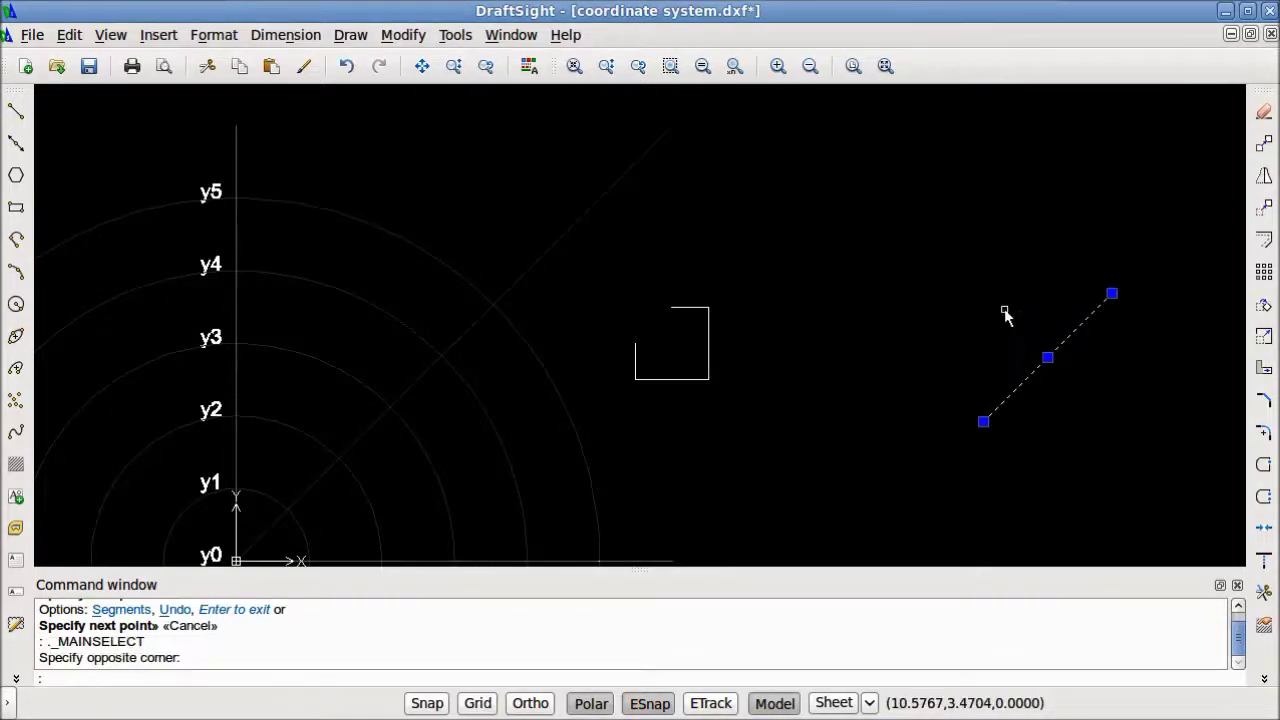
pyautogui.press('Delete')
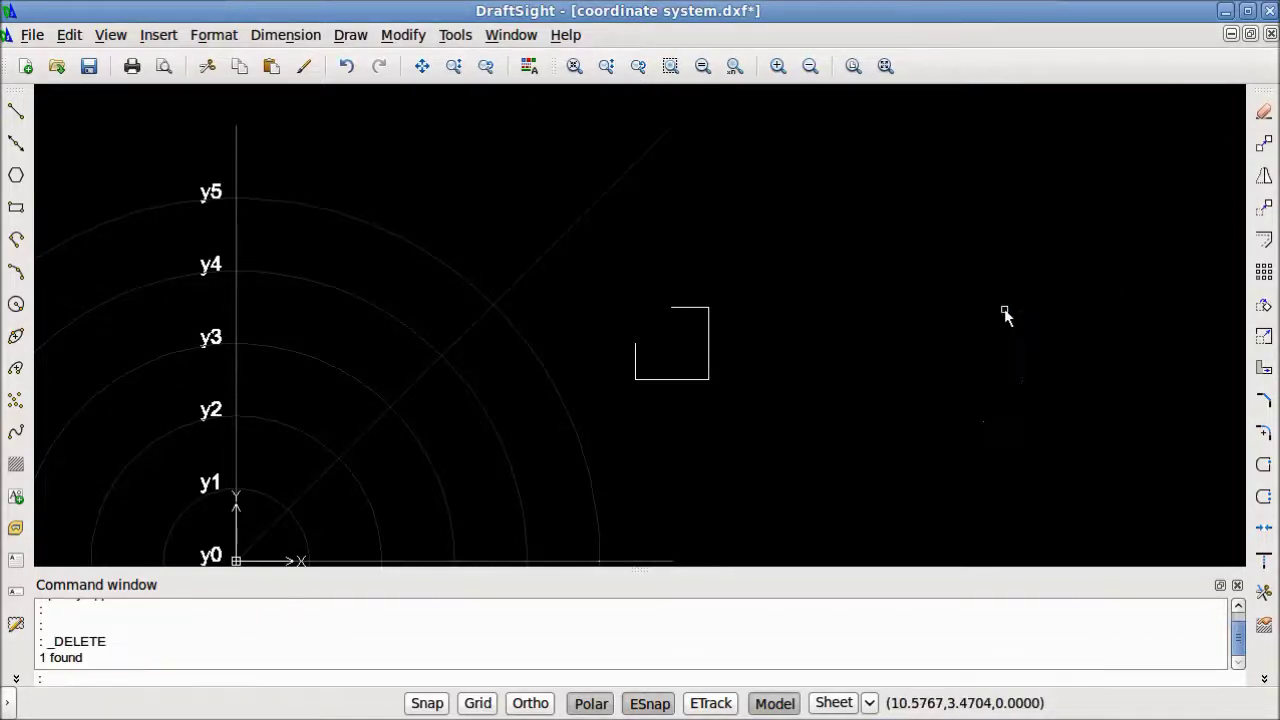
# Turn off Polar and undo the last deletion.
pyautogui.click(598, 703)
pyautogui.hotkey('ctrl', 'z')
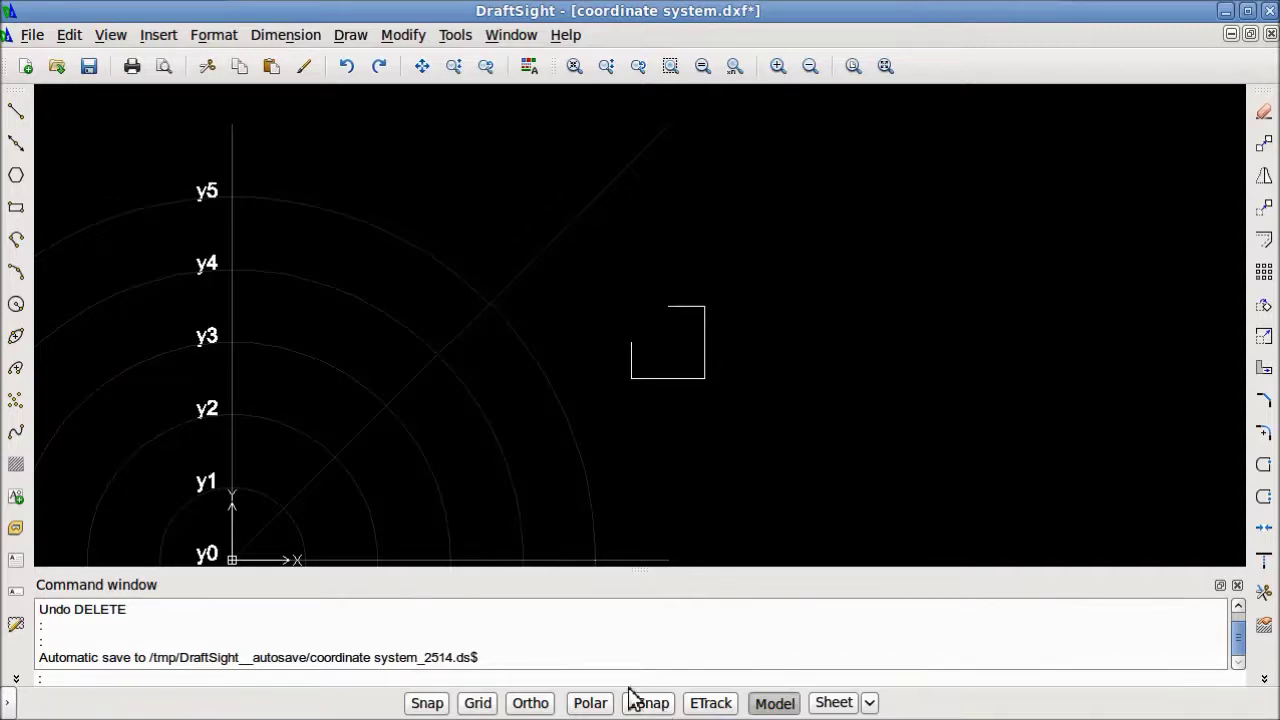
# Turn on ESnap, start a line from the open shape's end point at (6, 3.5), and cancel the line.
pyautogui.click(20, 114)
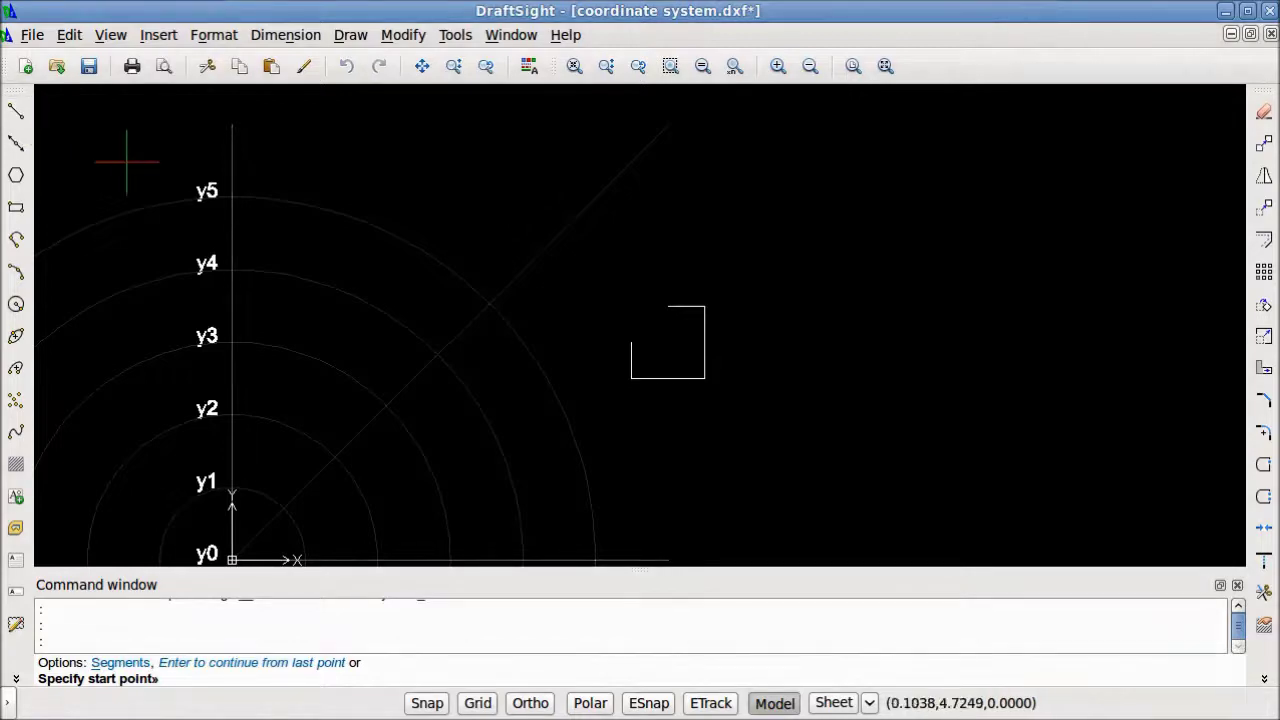
pyautogui.click(647, 703)
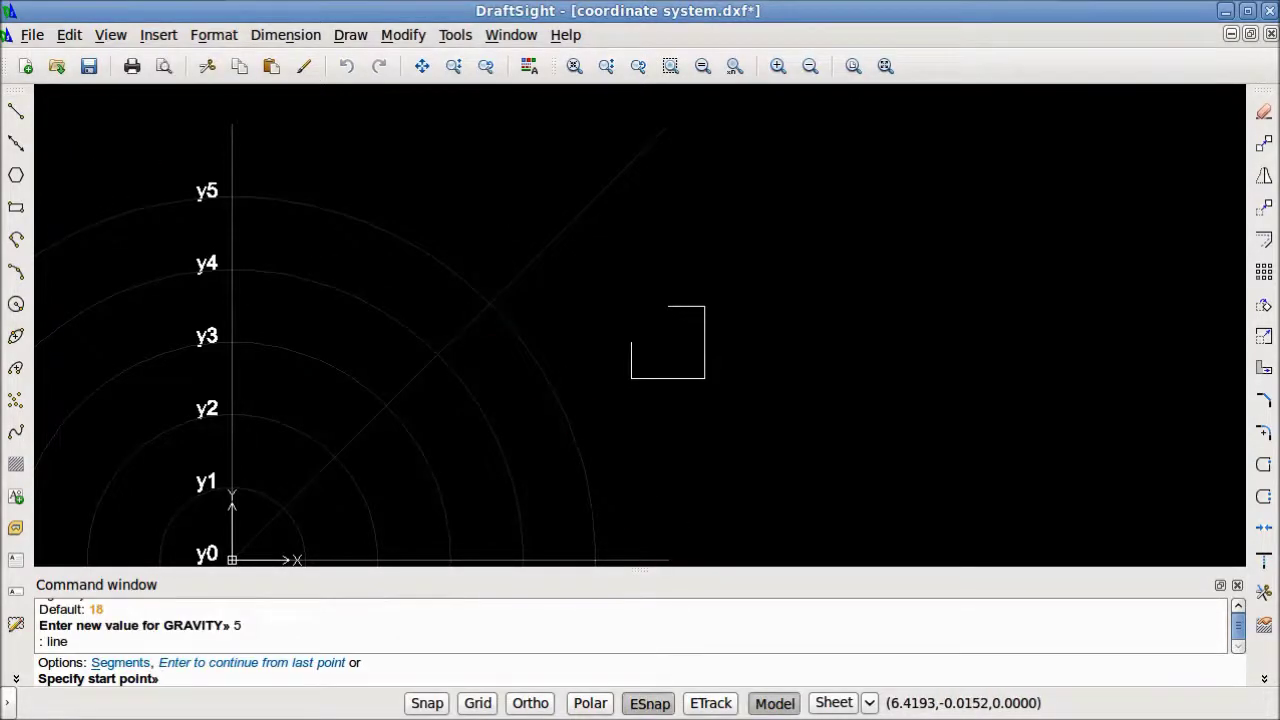
pyautogui.click(668, 306)
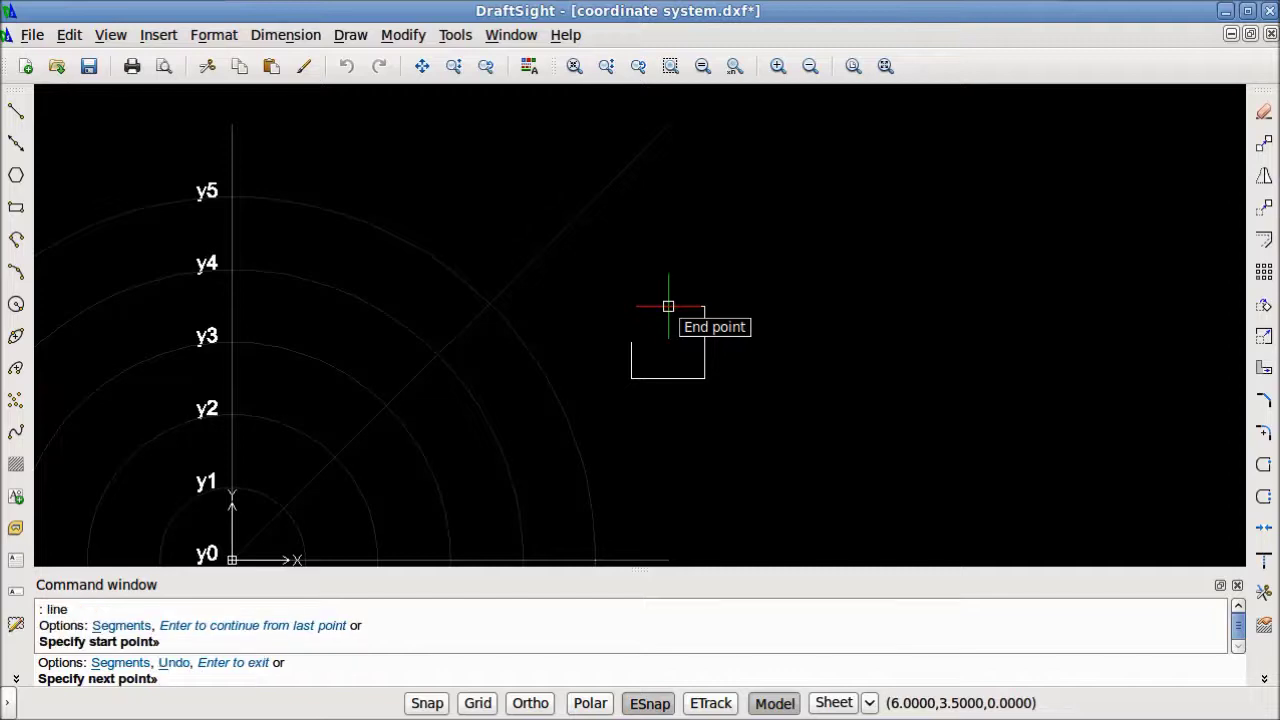
pyautogui.scroll(3, 763, 263)
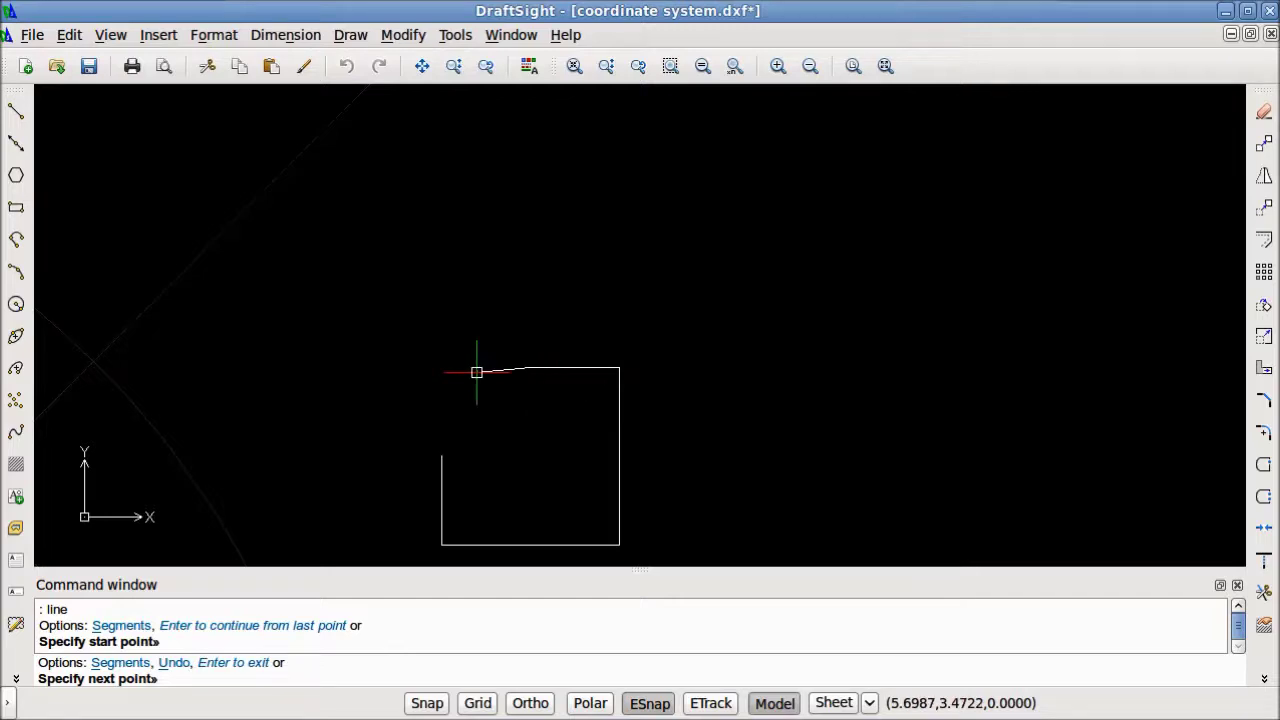
pyautogui.press('Escape')
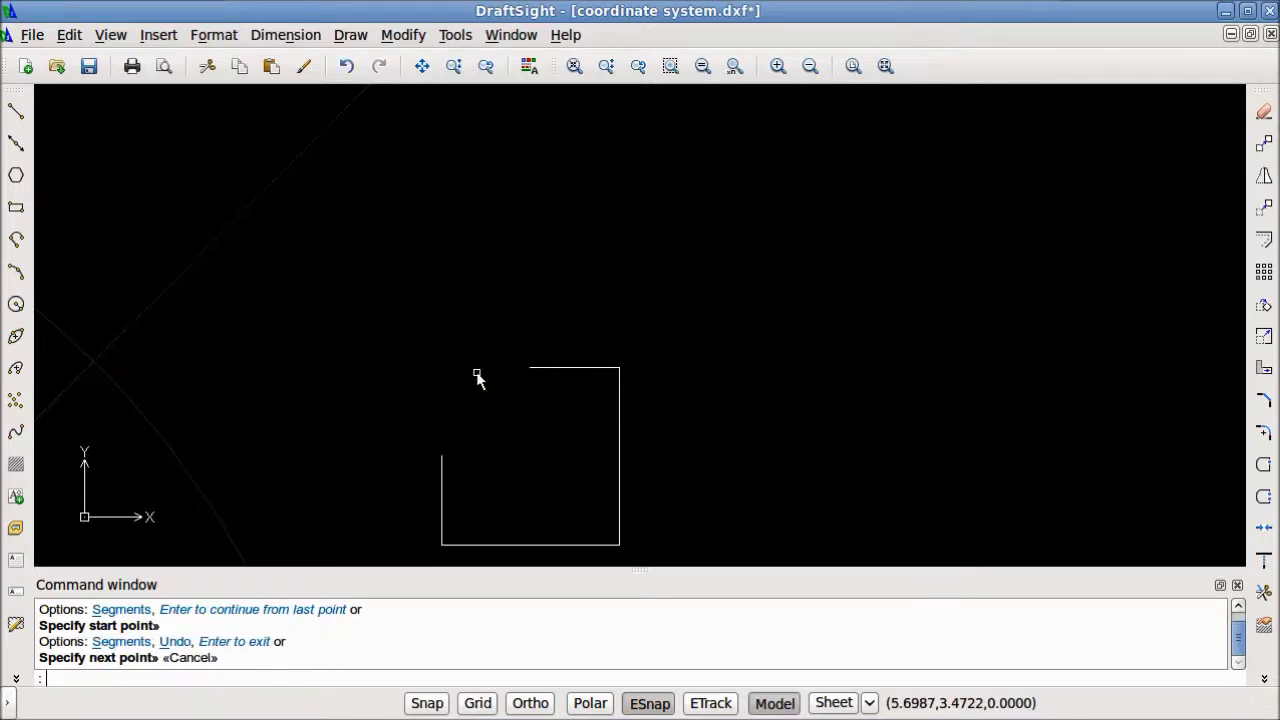
# Set the GRAVITY variable to 18.
pyautogui.write('gravity')
pyautogui.press('Return')
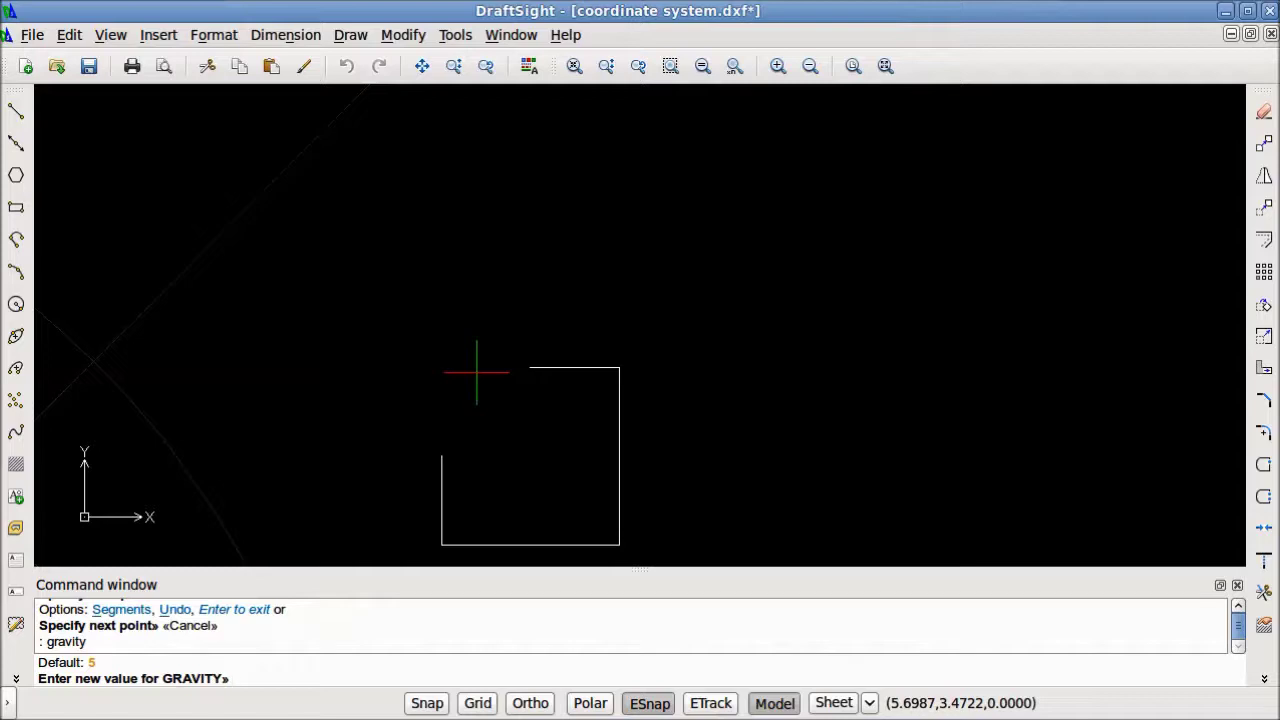
pyautogui.write('18')
pyautogui.press('Return')
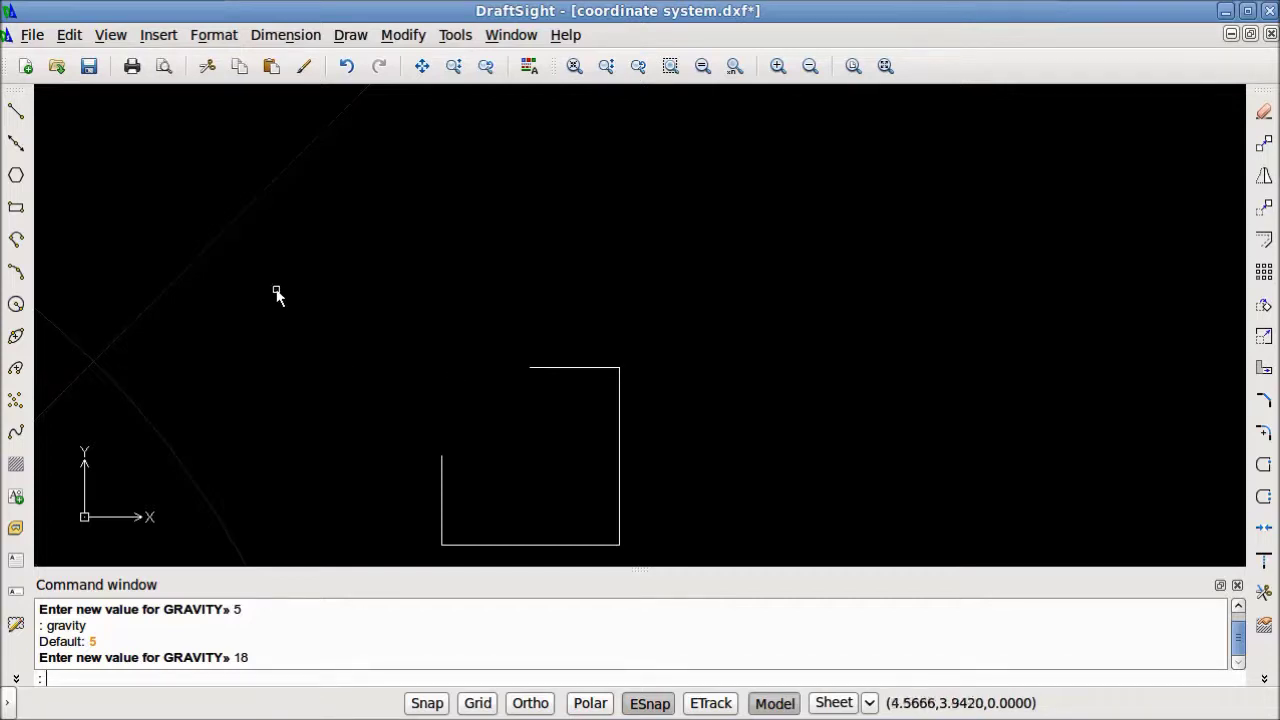
# Start a line from the open shape's upper-right corner and enable all Geometry and Reference ESnaps, including Nearest.
pyautogui.click(16, 112)
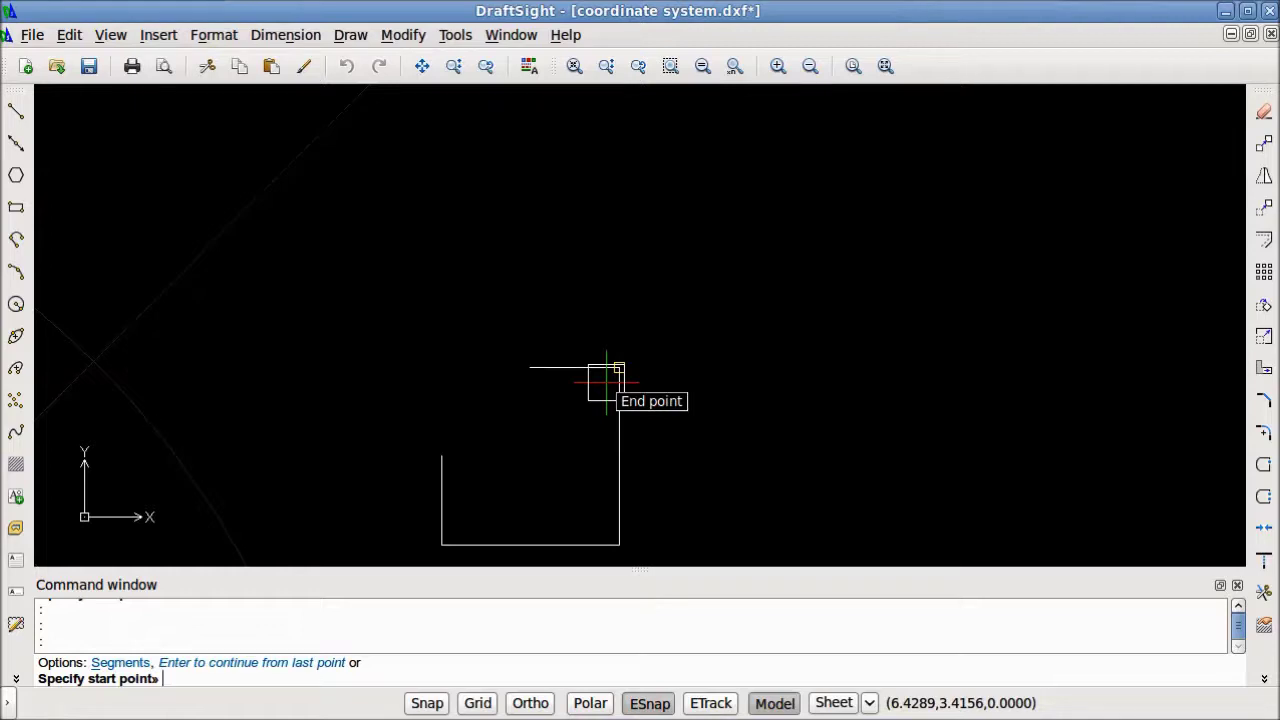
pyautogui.click(606, 382)
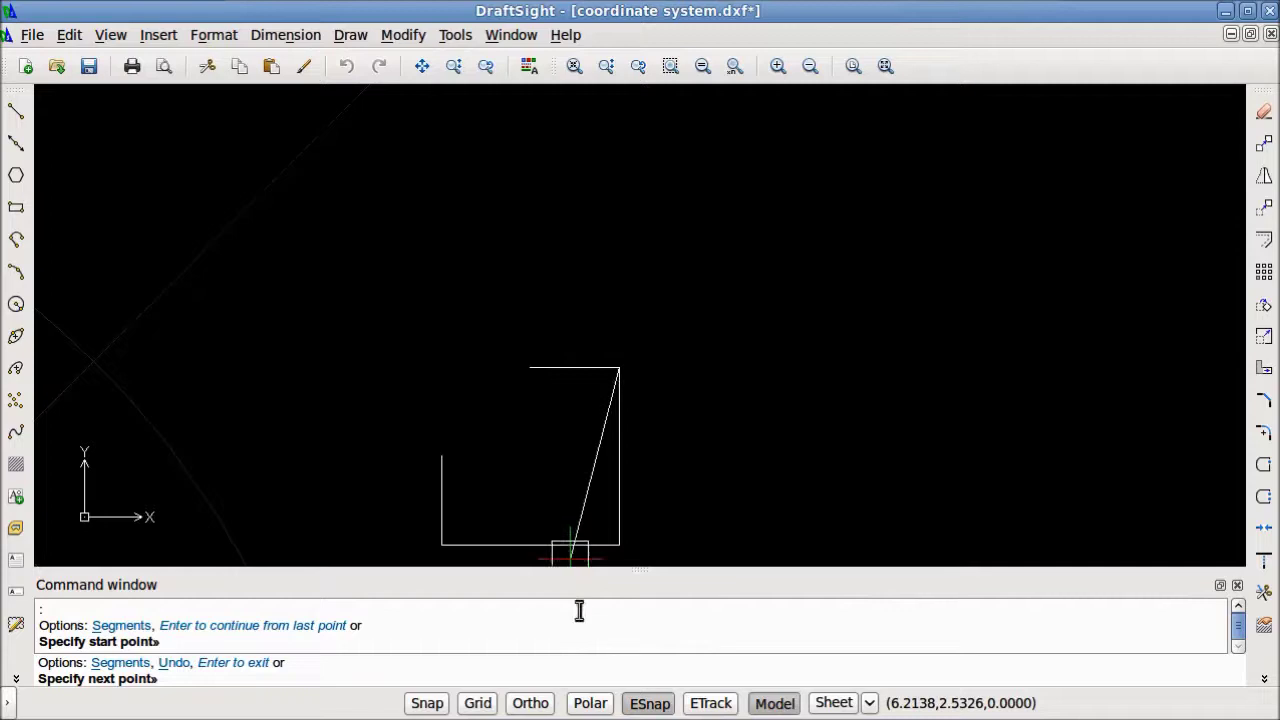
pyautogui.rightClick(663, 708)
pyautogui.click(712, 698)
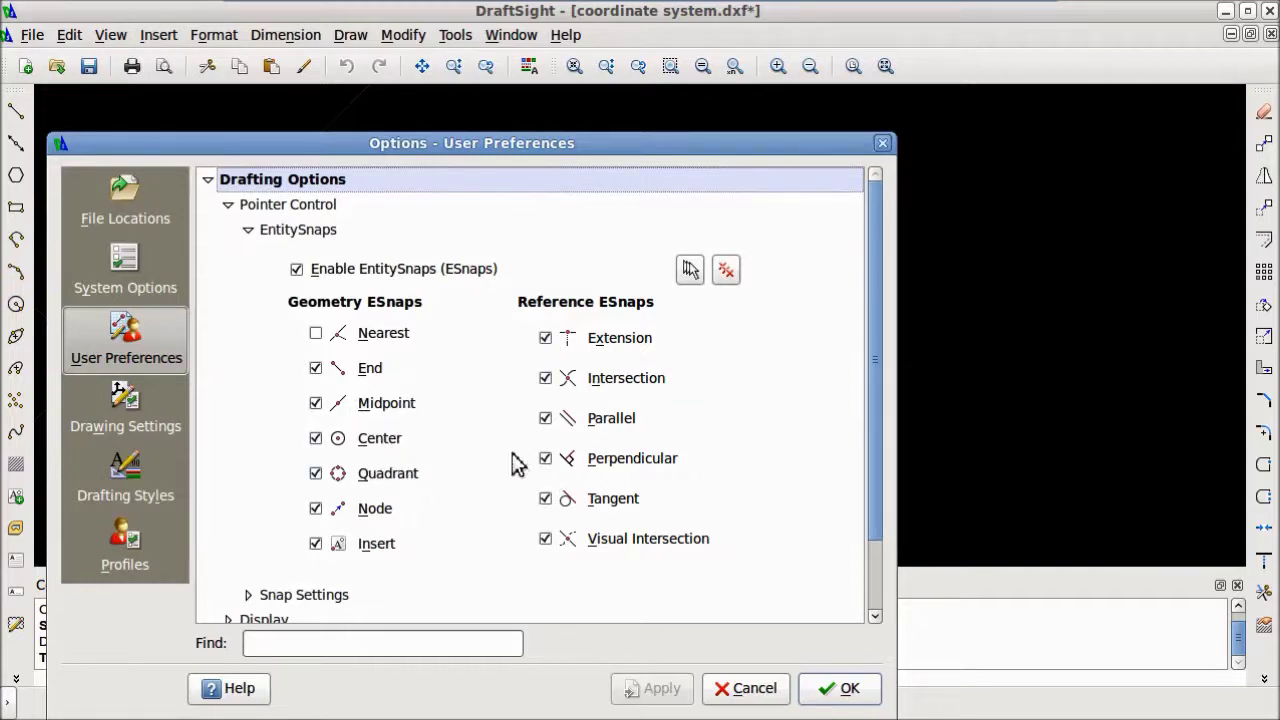
pyautogui.click(694, 274)
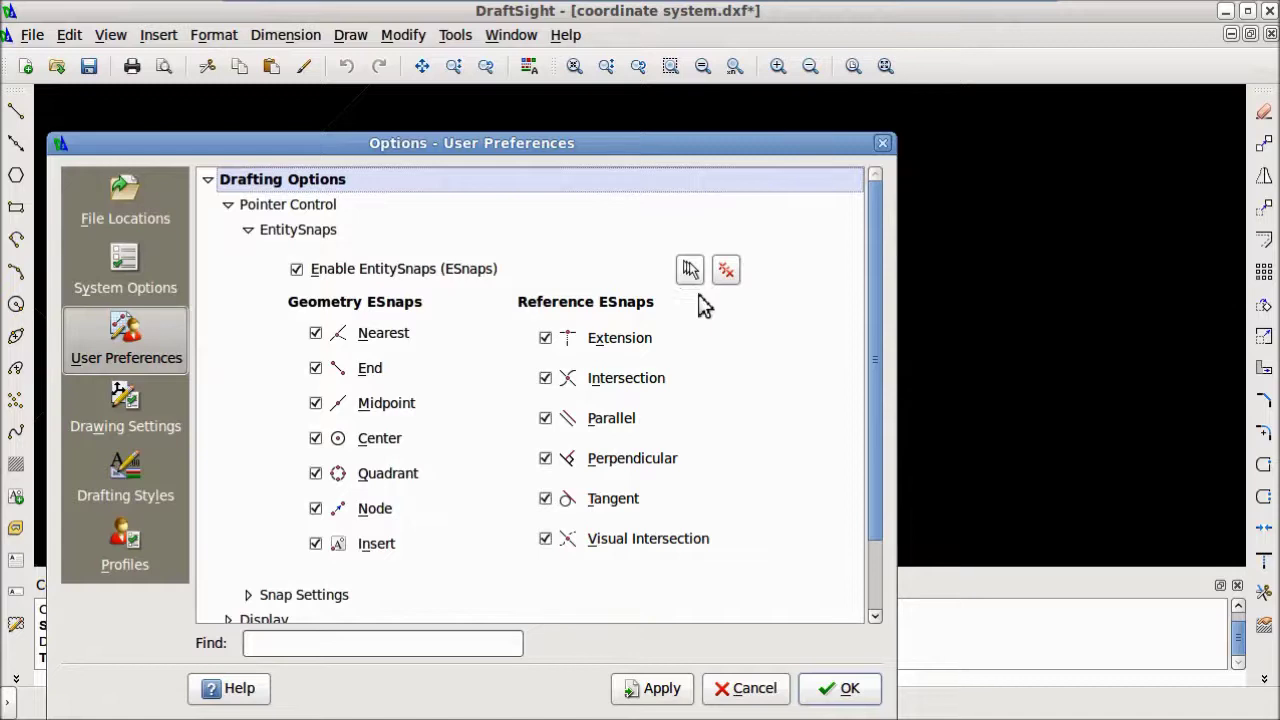
pyautogui.click(727, 276)
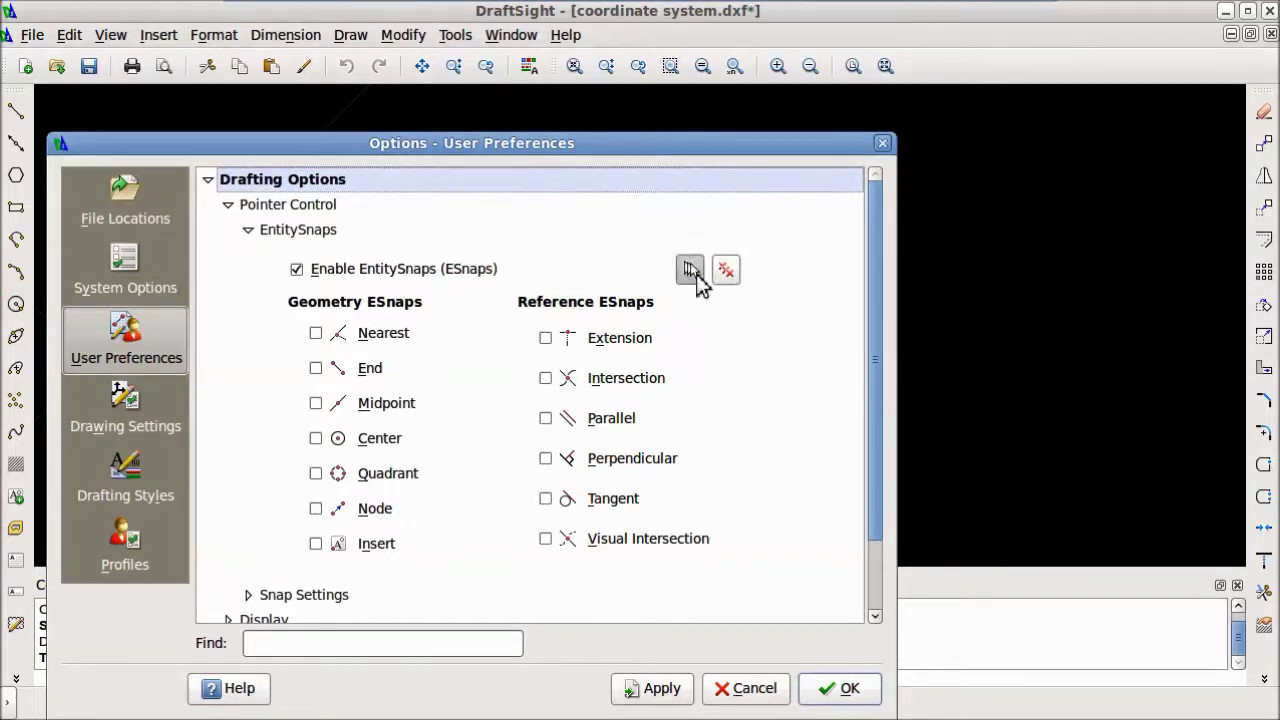
pyautogui.click(699, 277)
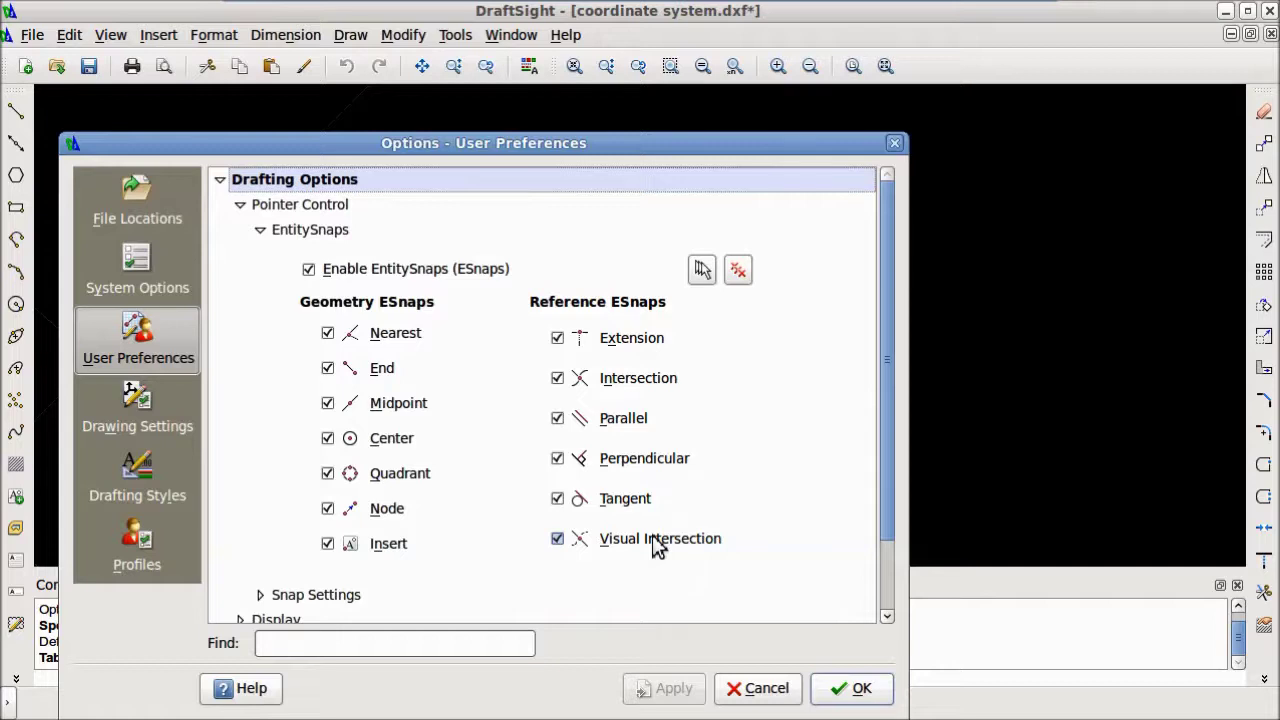
pyautogui.click(864, 689)
# Look up Entity Snap in the help index, review the EntitySnap modes page, and close the help.
pyautogui.click(565, 35)
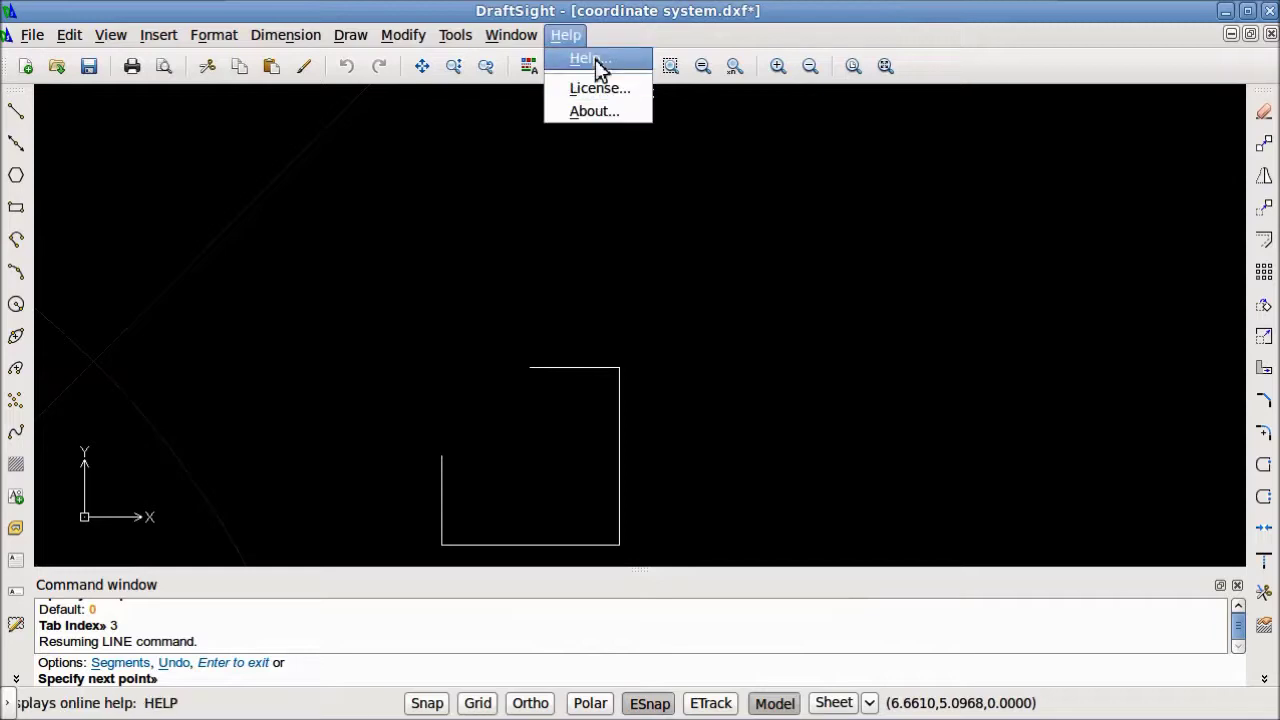
pyautogui.click(595, 59)
pyautogui.click(102, 126)
pyautogui.click(100, 210)
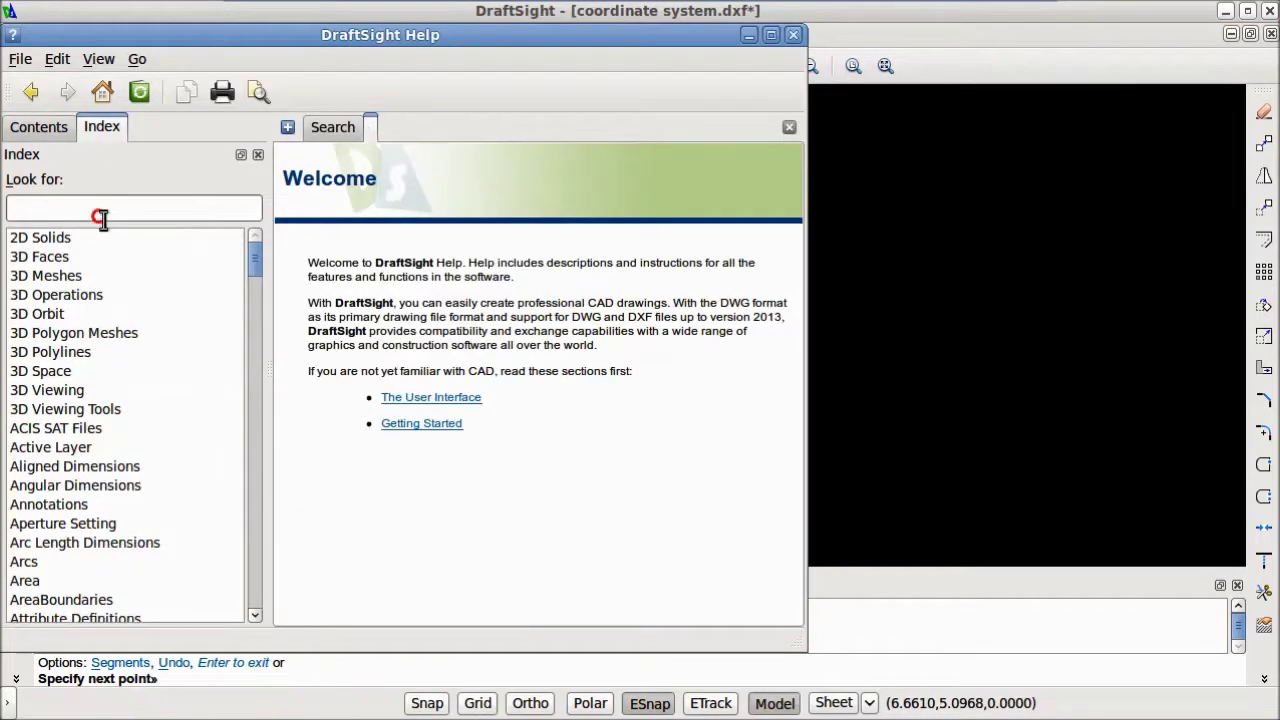
pyautogui.write('entity')
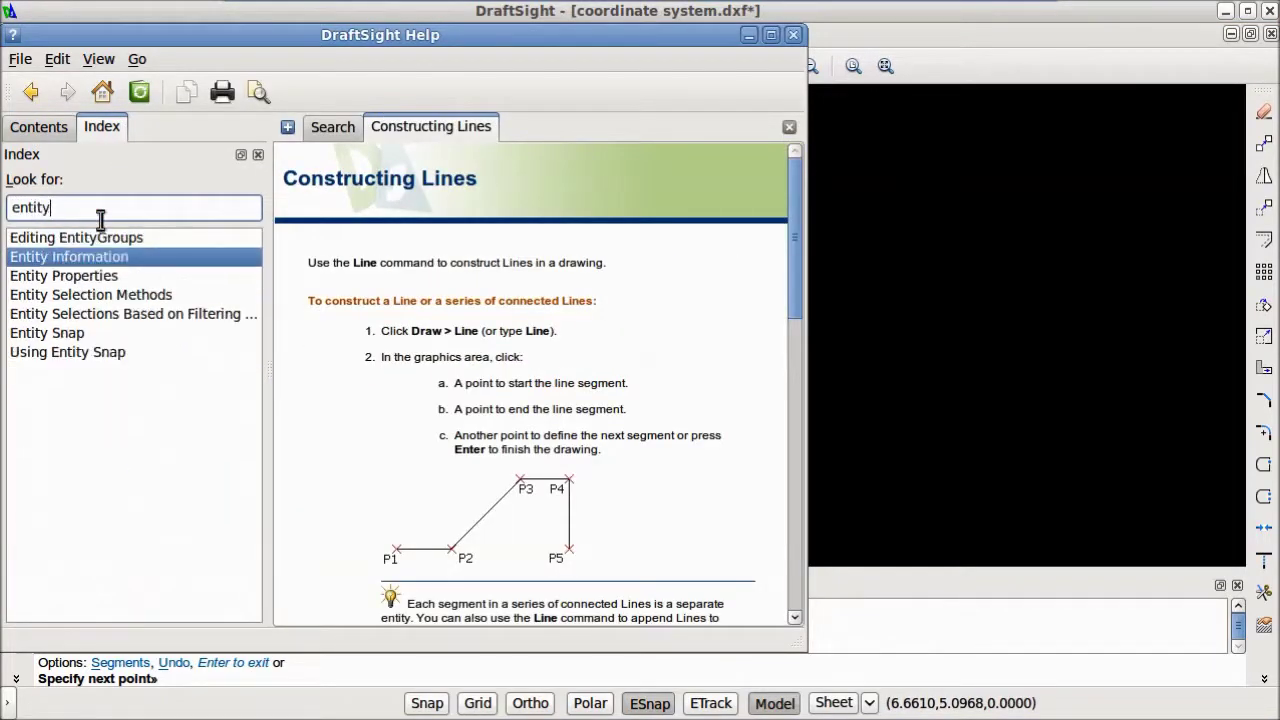
pyautogui.write(' sna')
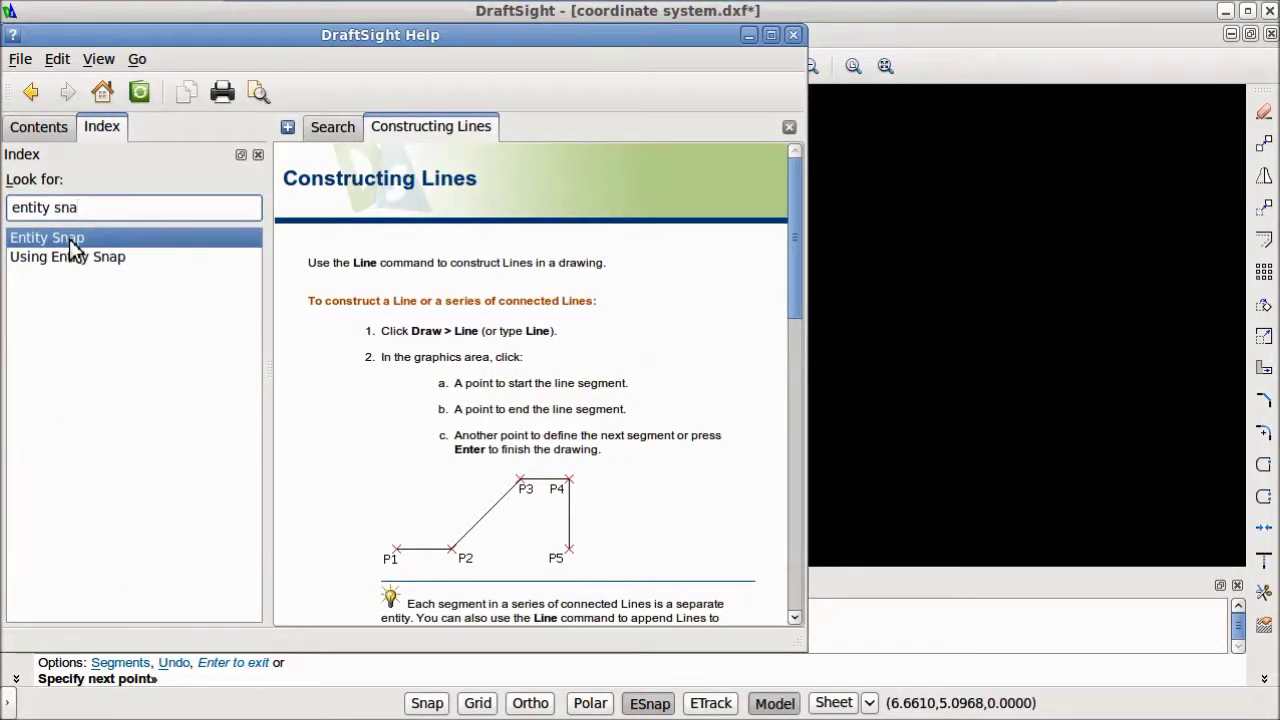
pyautogui.click(69, 239)
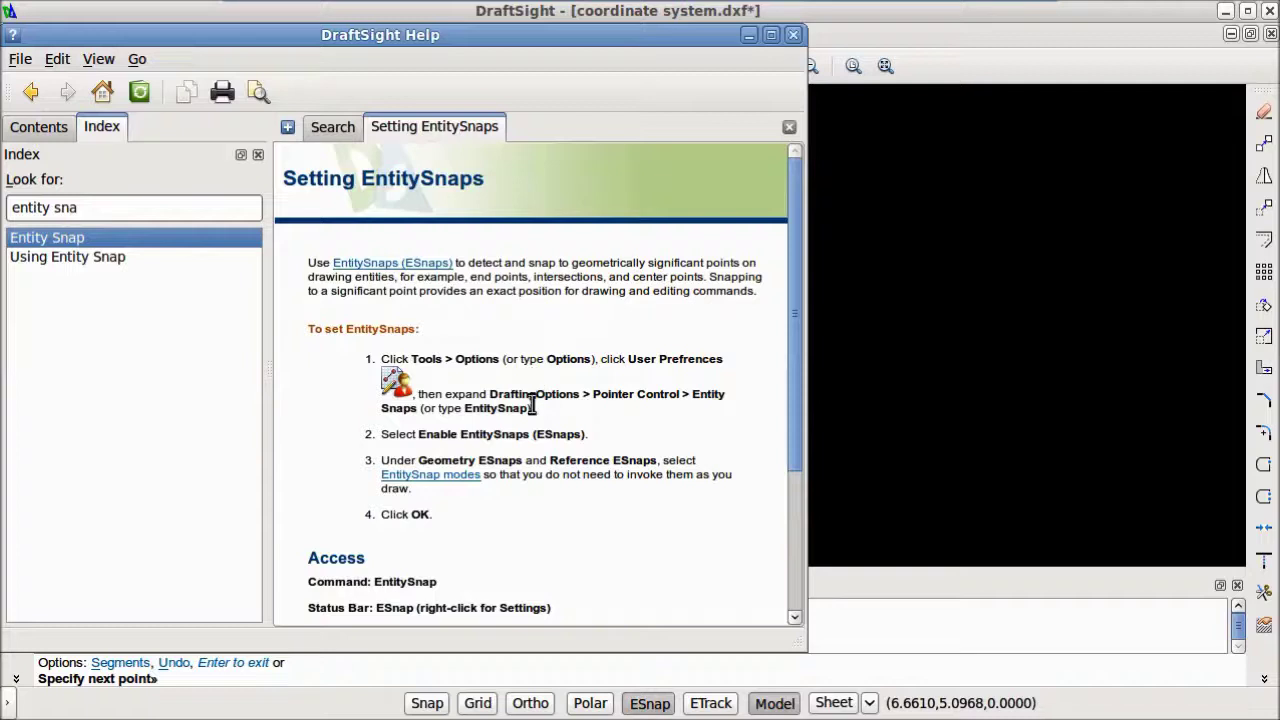
pyautogui.click(450, 476)
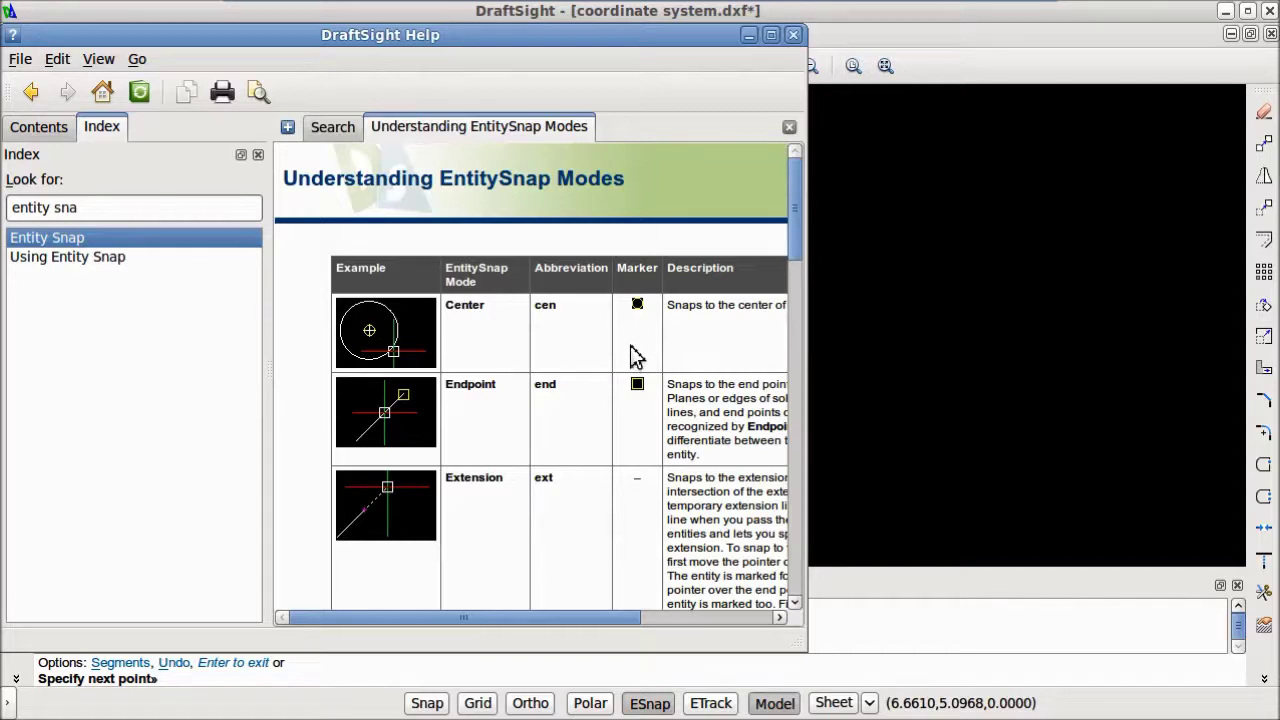
pyautogui.click(792, 38)
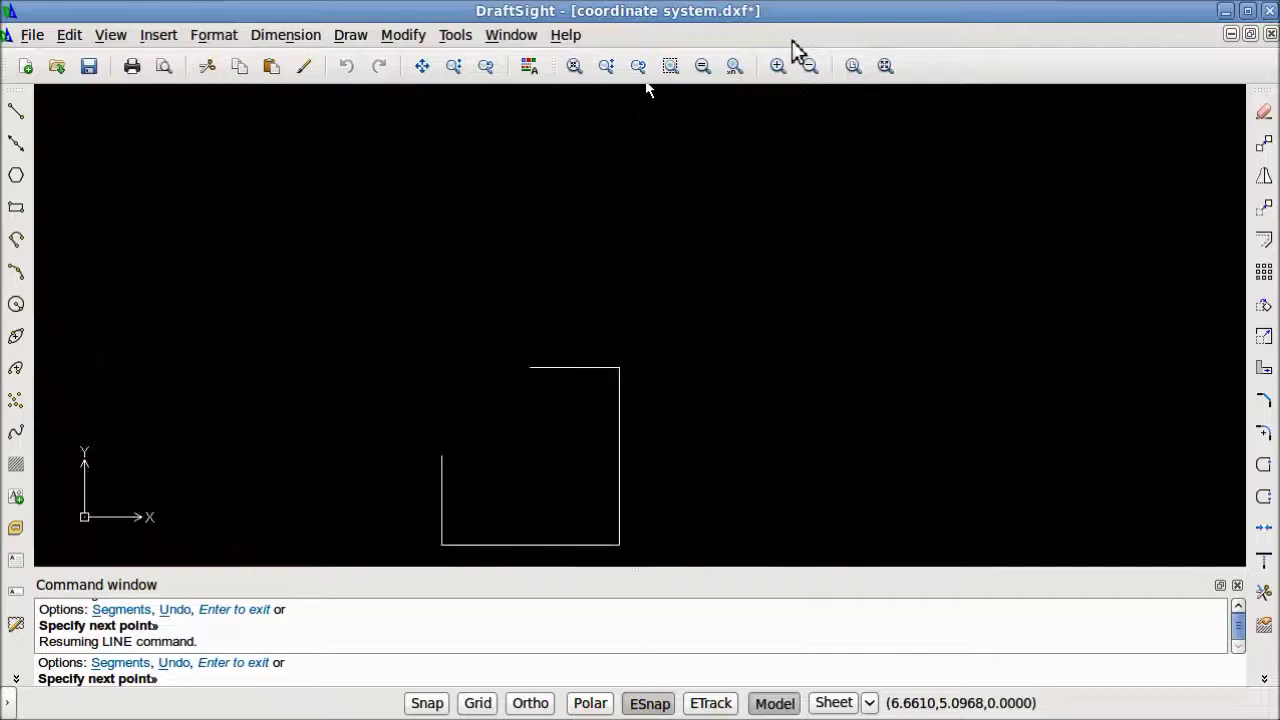
# Draw a circle centred at about (7.06, 4.08) with its edge passing through about (7.92, 3.65).
pyautogui.click(16, 304)
pyautogui.click(718, 265)
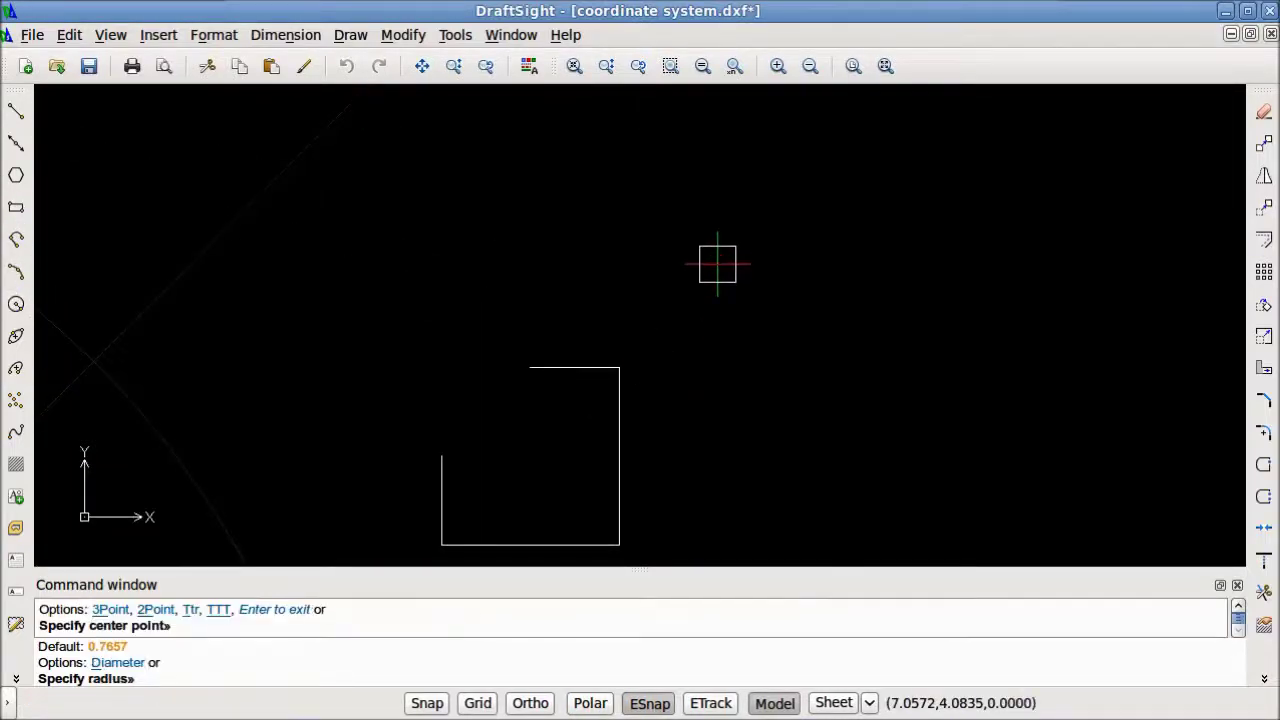
pyautogui.click(869, 339)
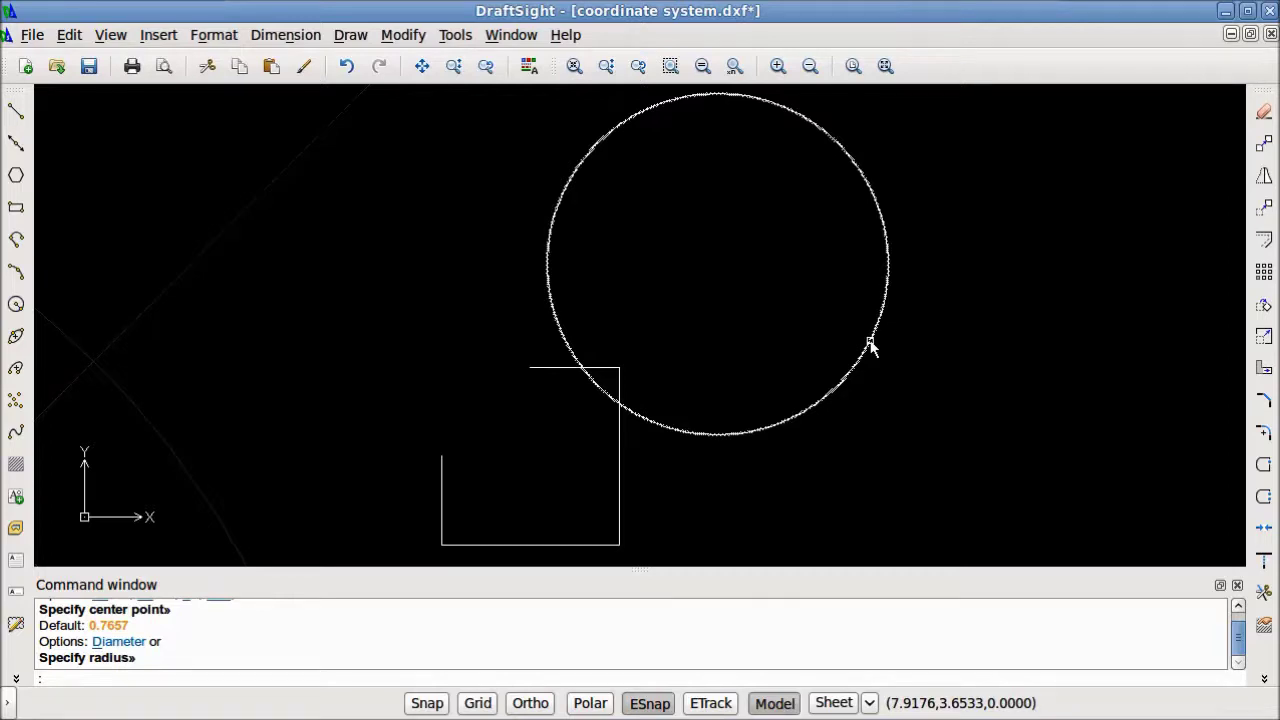
# Draw a line from the circle's center point to a point outside it at about (8.44, 3.64).
pyautogui.press('l')
pyautogui.press('Return')
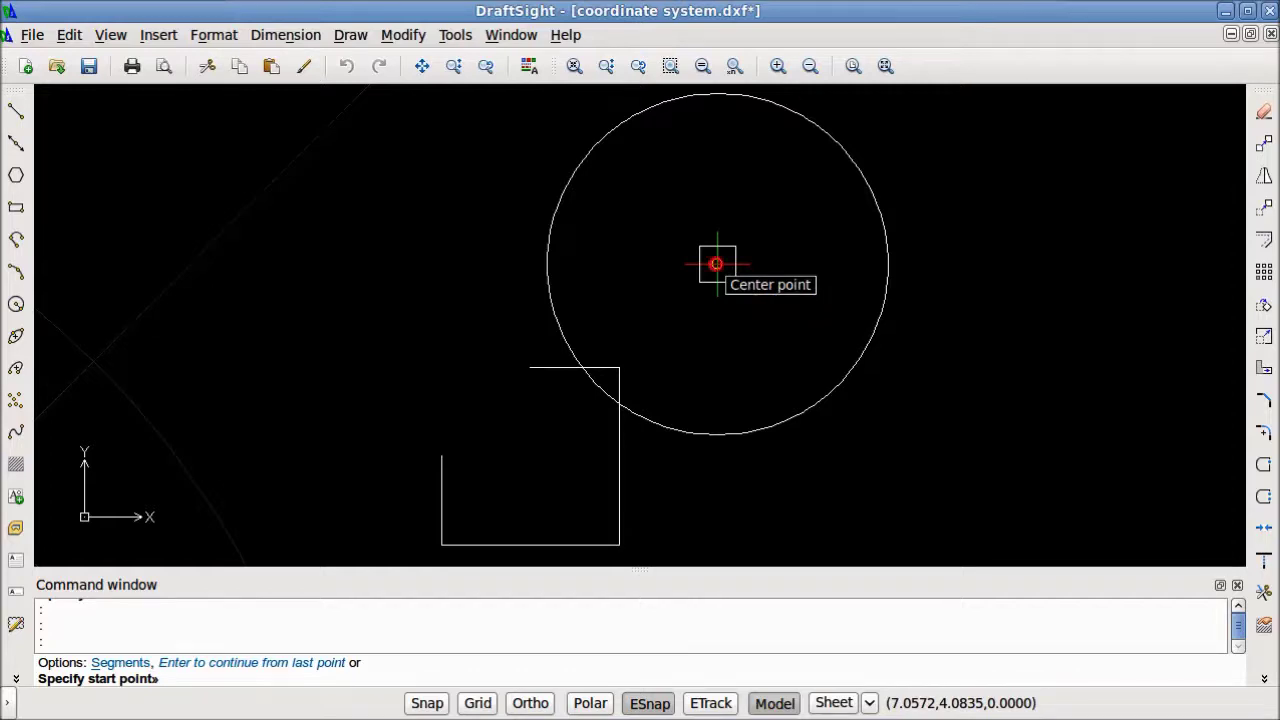
pyautogui.click(716, 264)
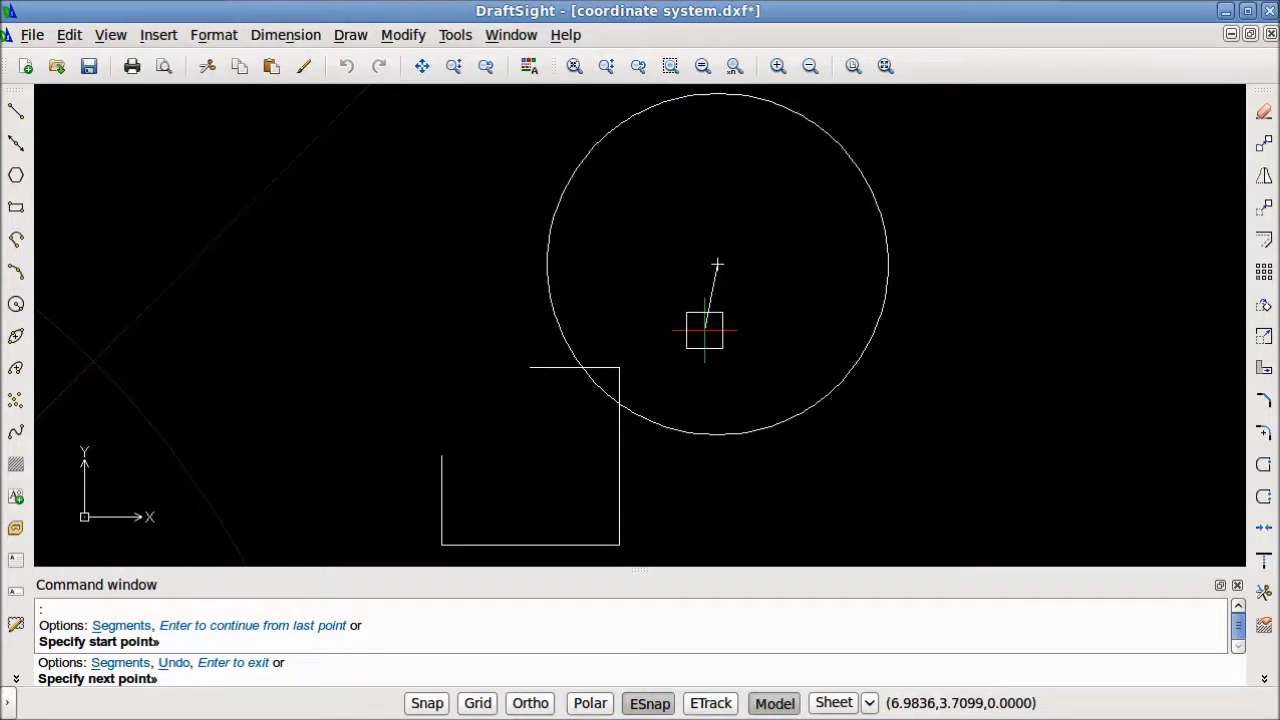
pyautogui.click(963, 343)
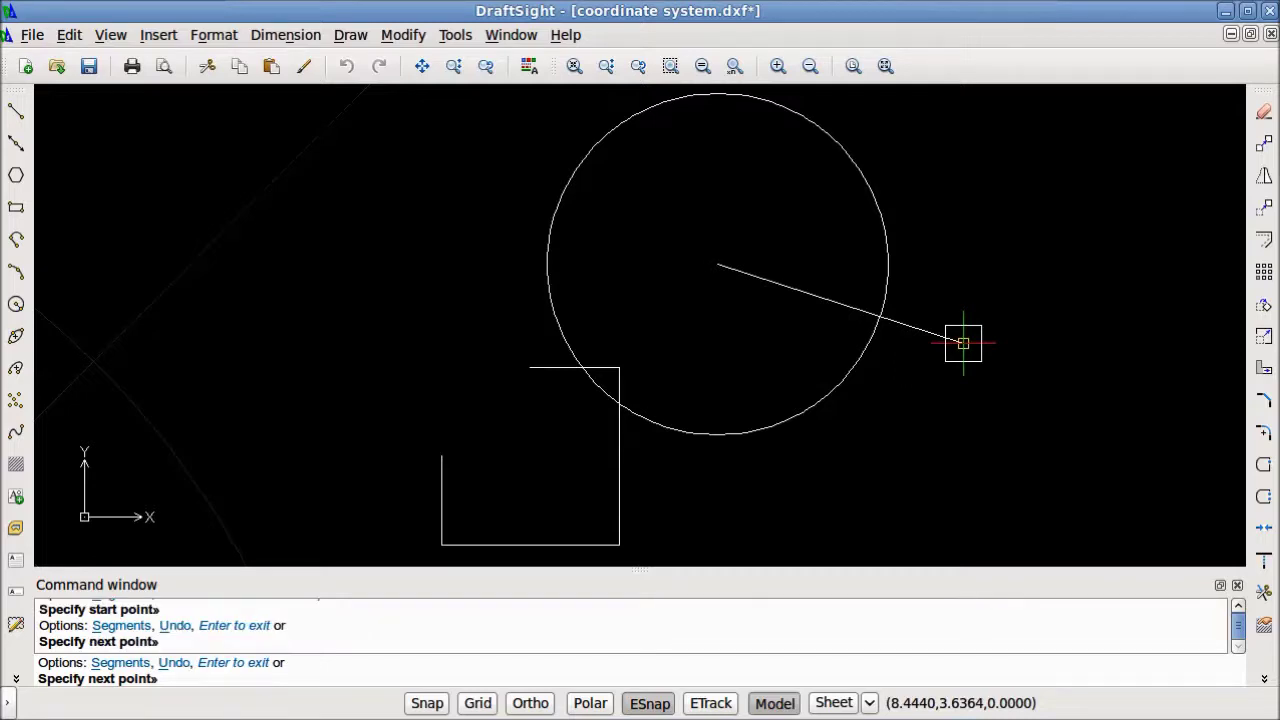
pyautogui.press('Escape')
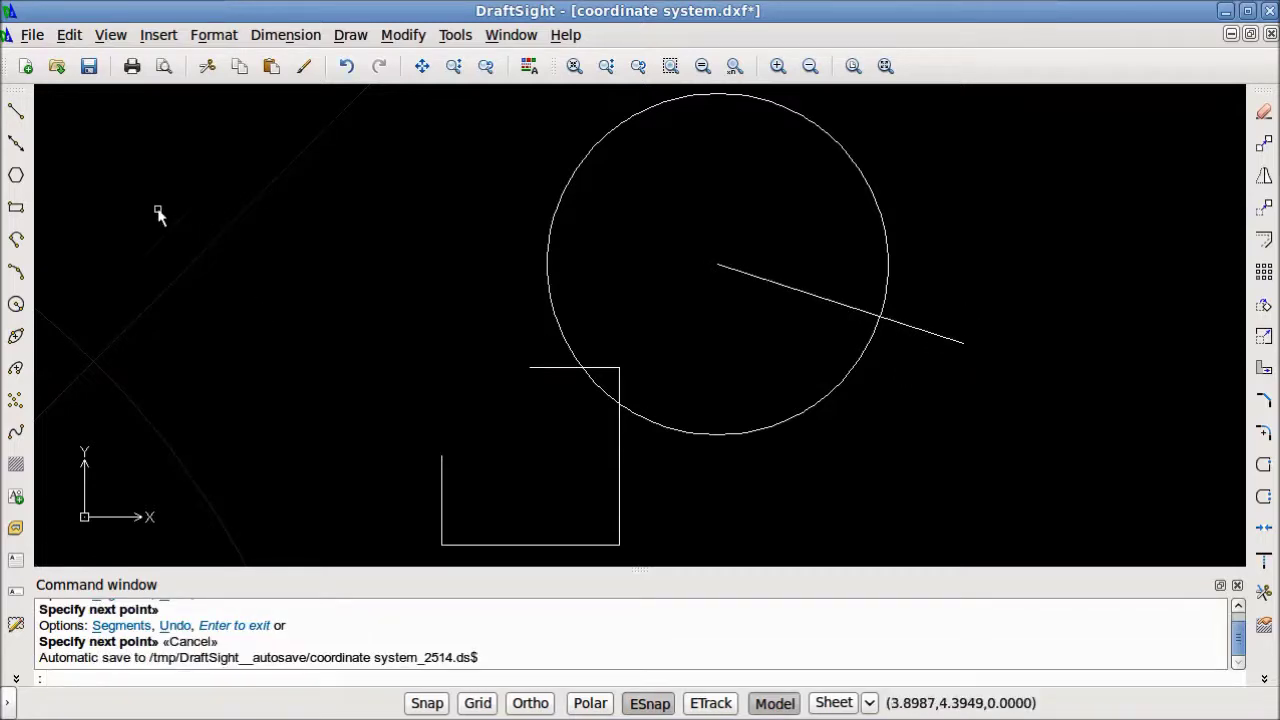
# Draw a line from the first line's outer end point to inside the circle's upper-right area, undoing the trial segment that ends outside it.
pyautogui.click(17, 111)
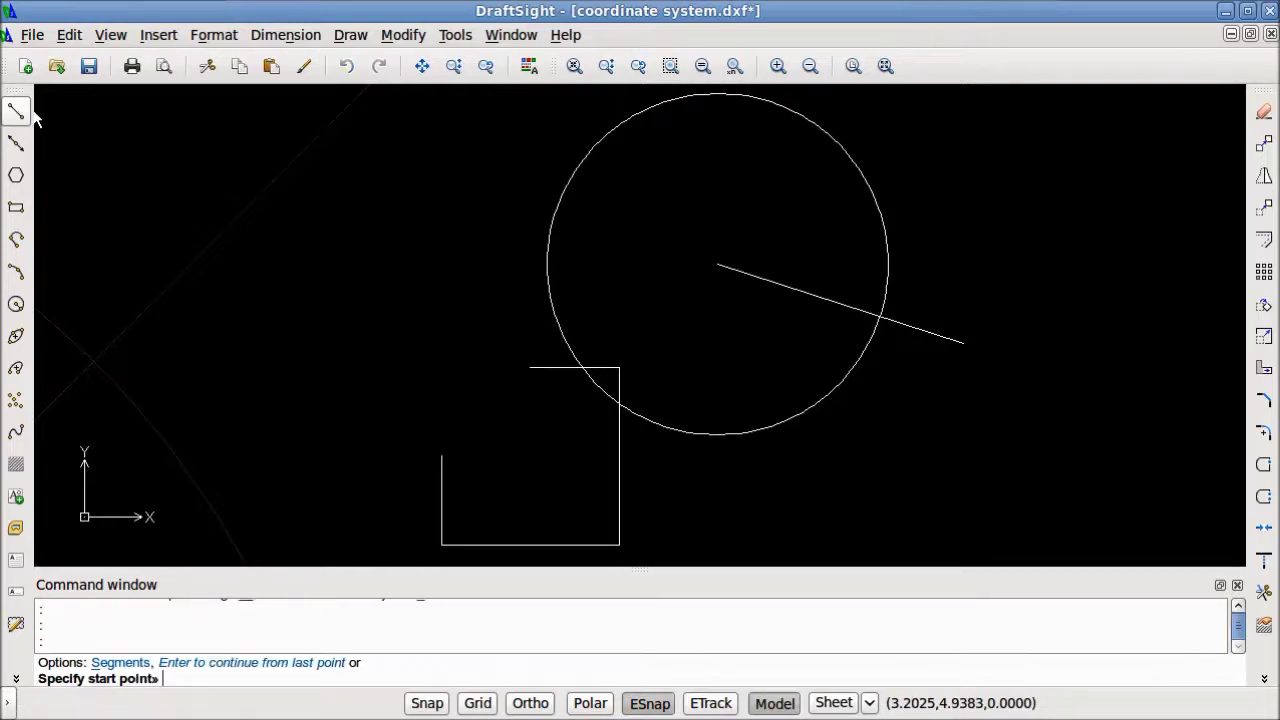
pyautogui.click(963, 343)
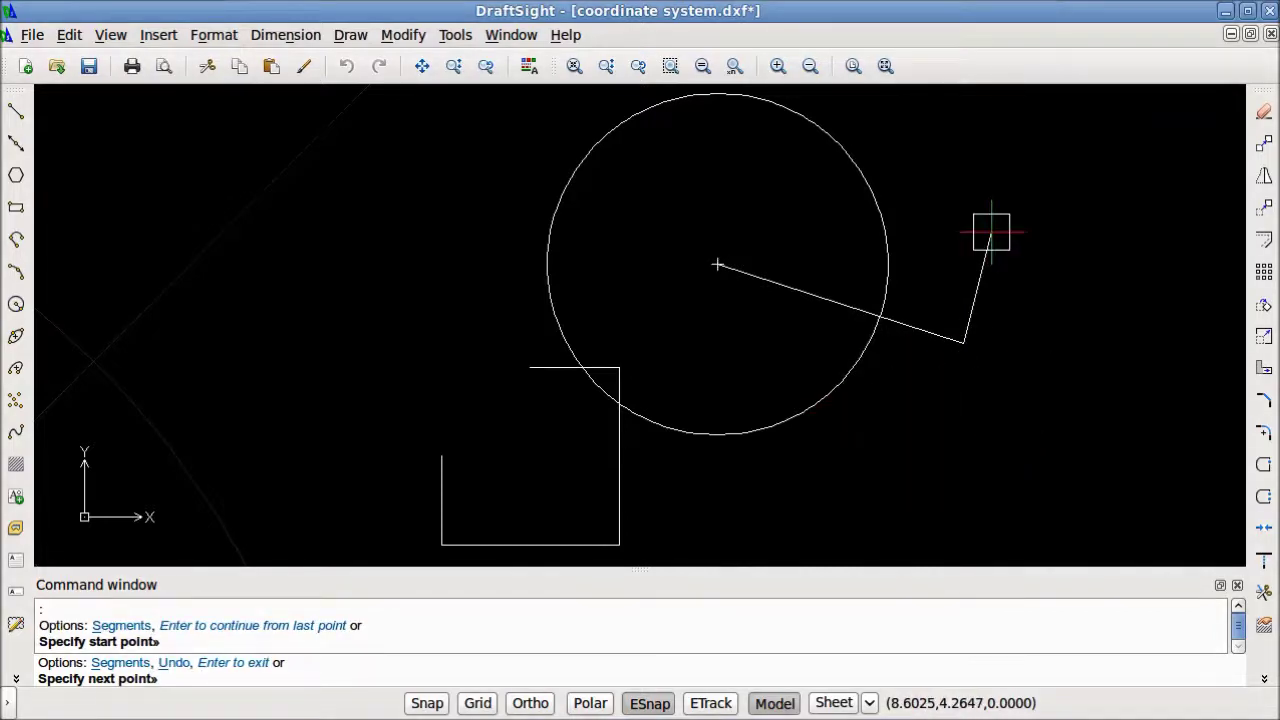
pyautogui.click(950, 226)
pyautogui.hotkey('ctrl', 'z')
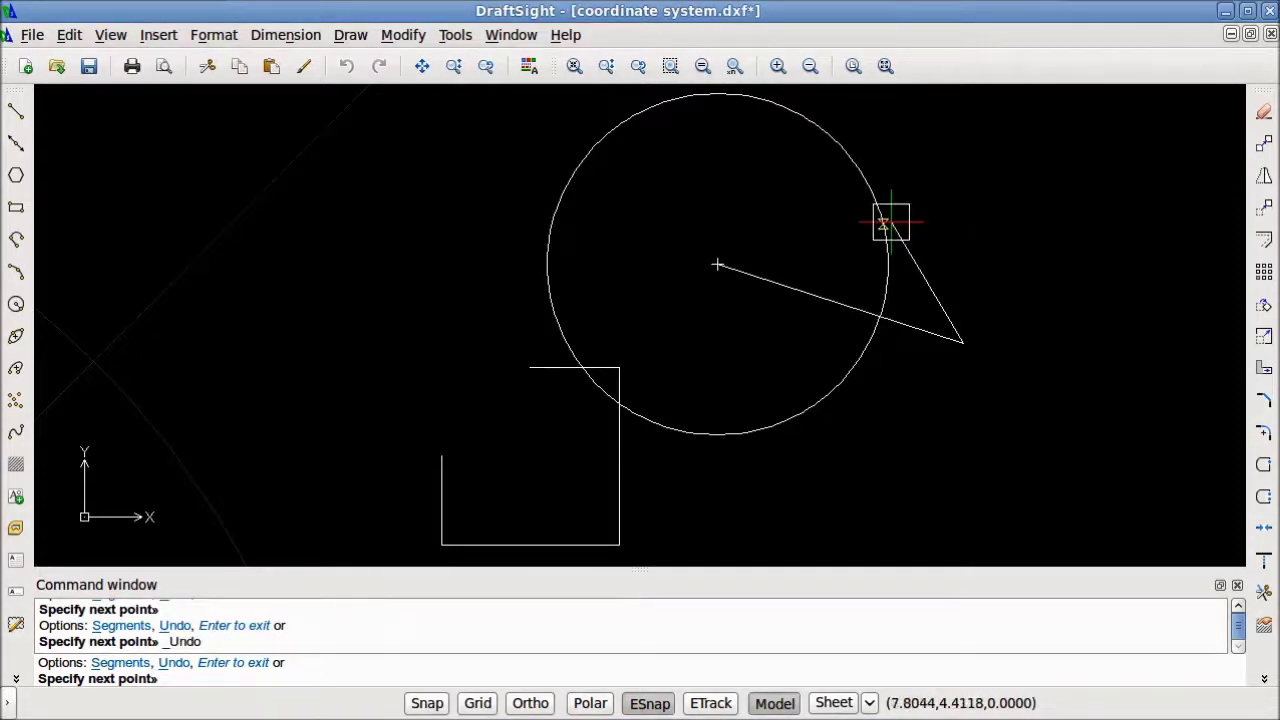
pyautogui.click(818, 188)
pyautogui.press('Escape')
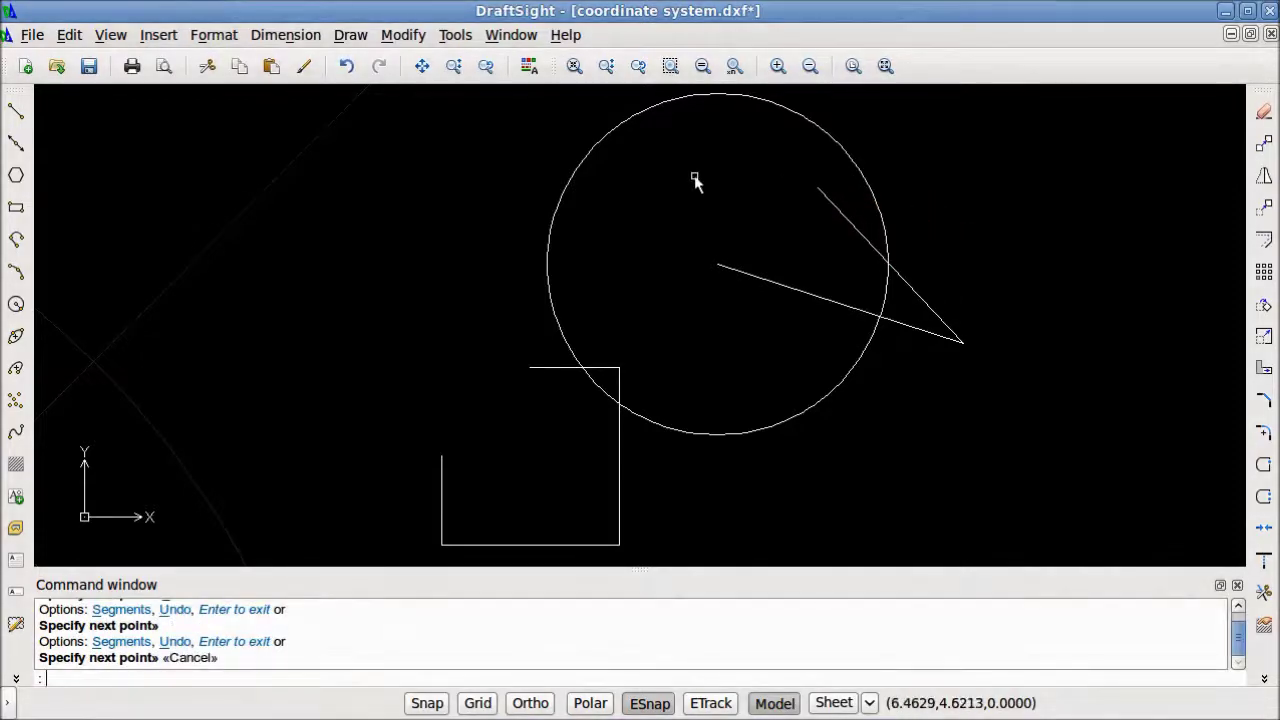
# Try starting lines from the circle's intersection with the open shape's right side and from the center line's midpoint, cancelling each.
pyautogui.click(16, 113)
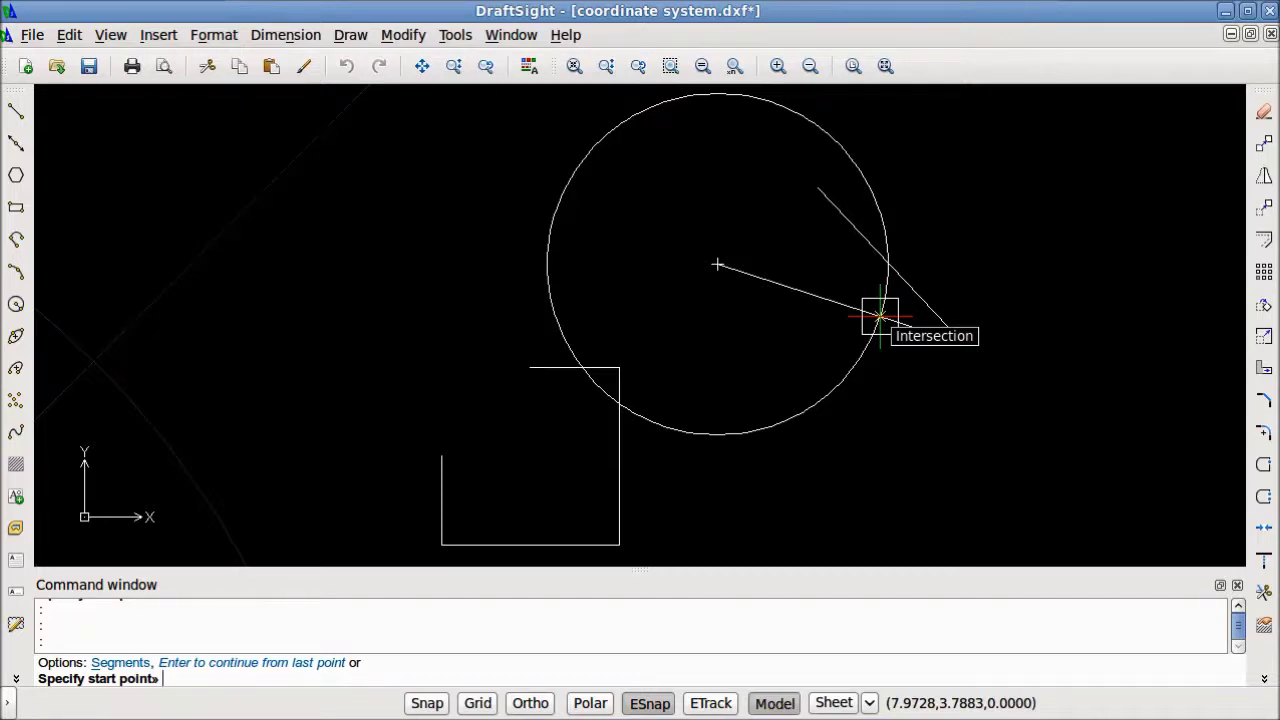
pyautogui.click(619, 403)
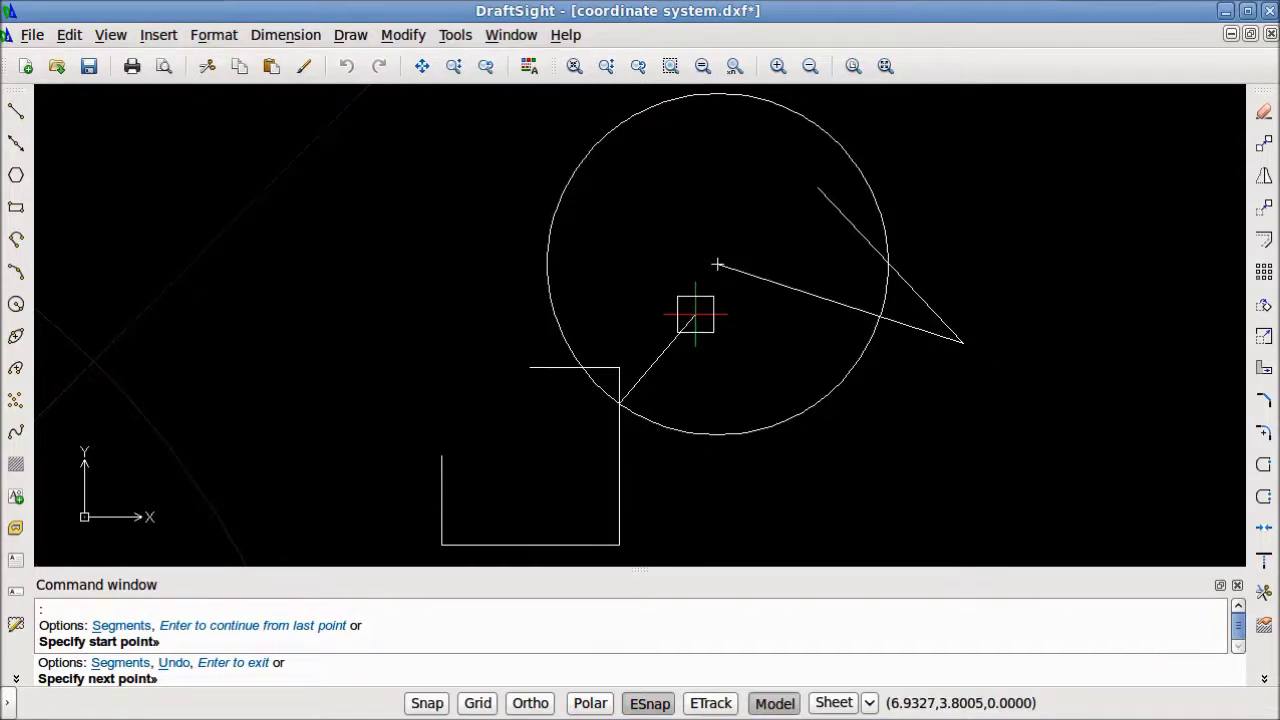
pyautogui.press('Escape')
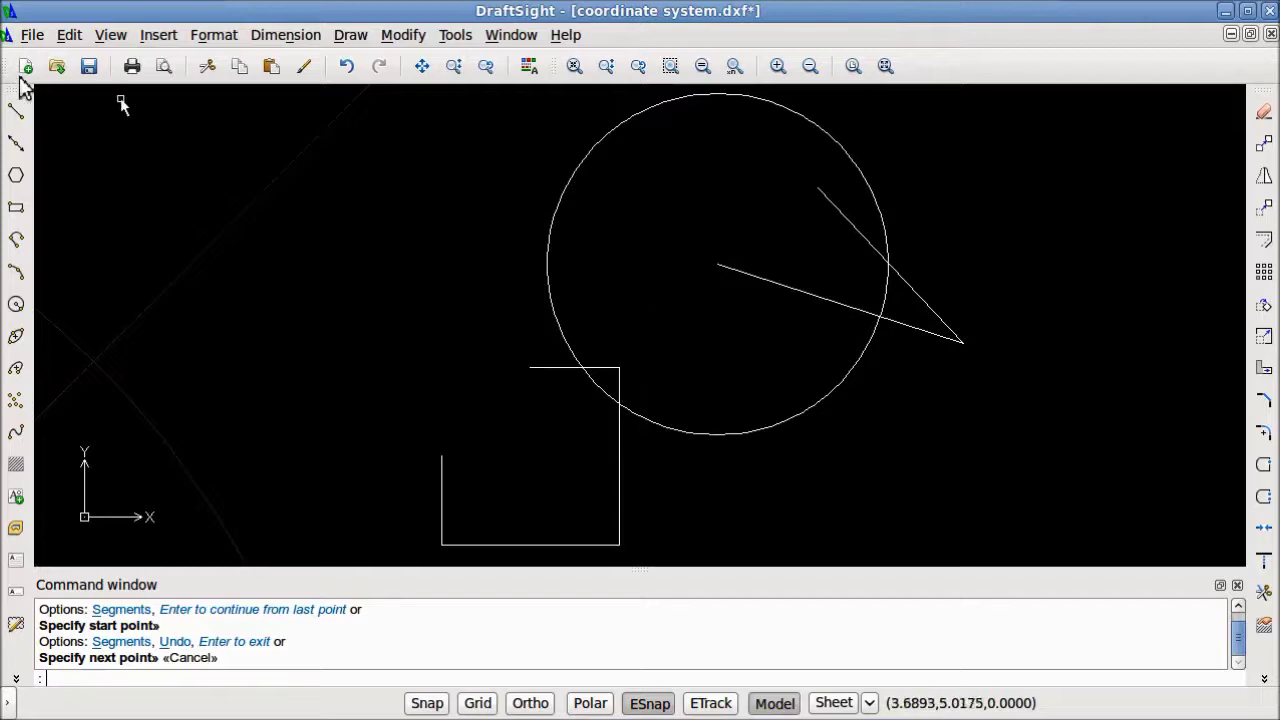
pyautogui.click(16, 111)
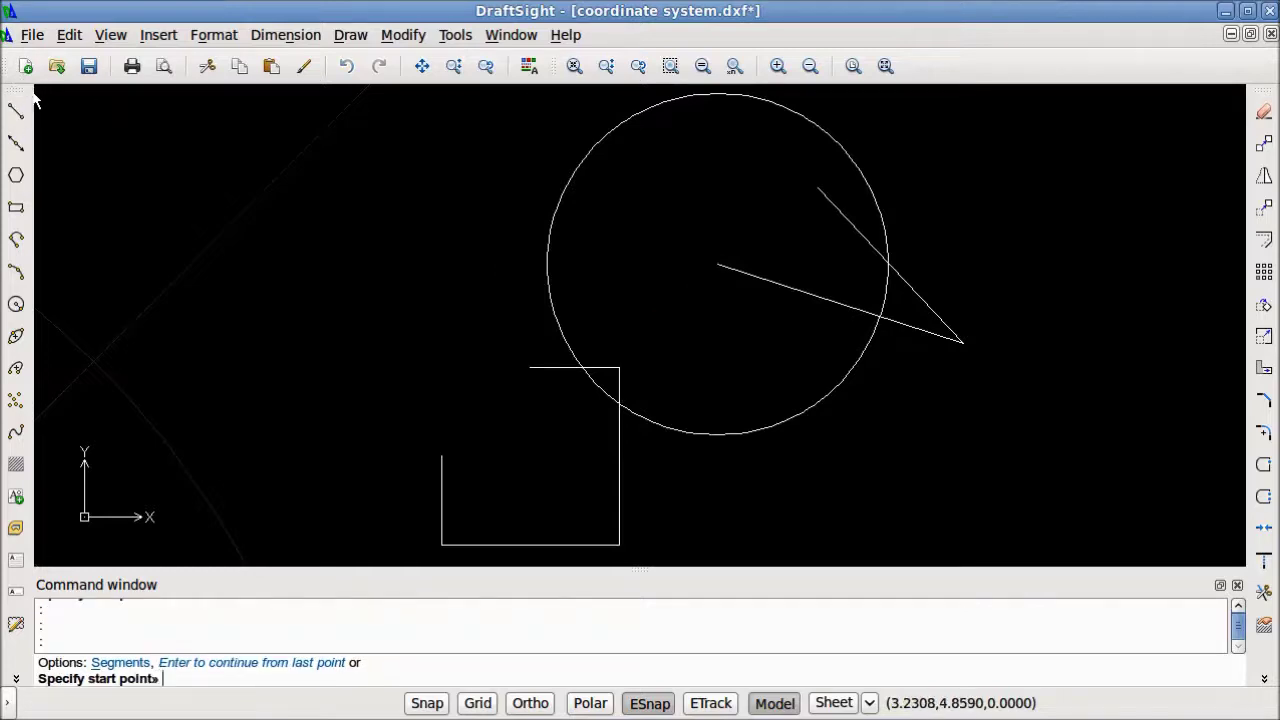
pyautogui.click(840, 303)
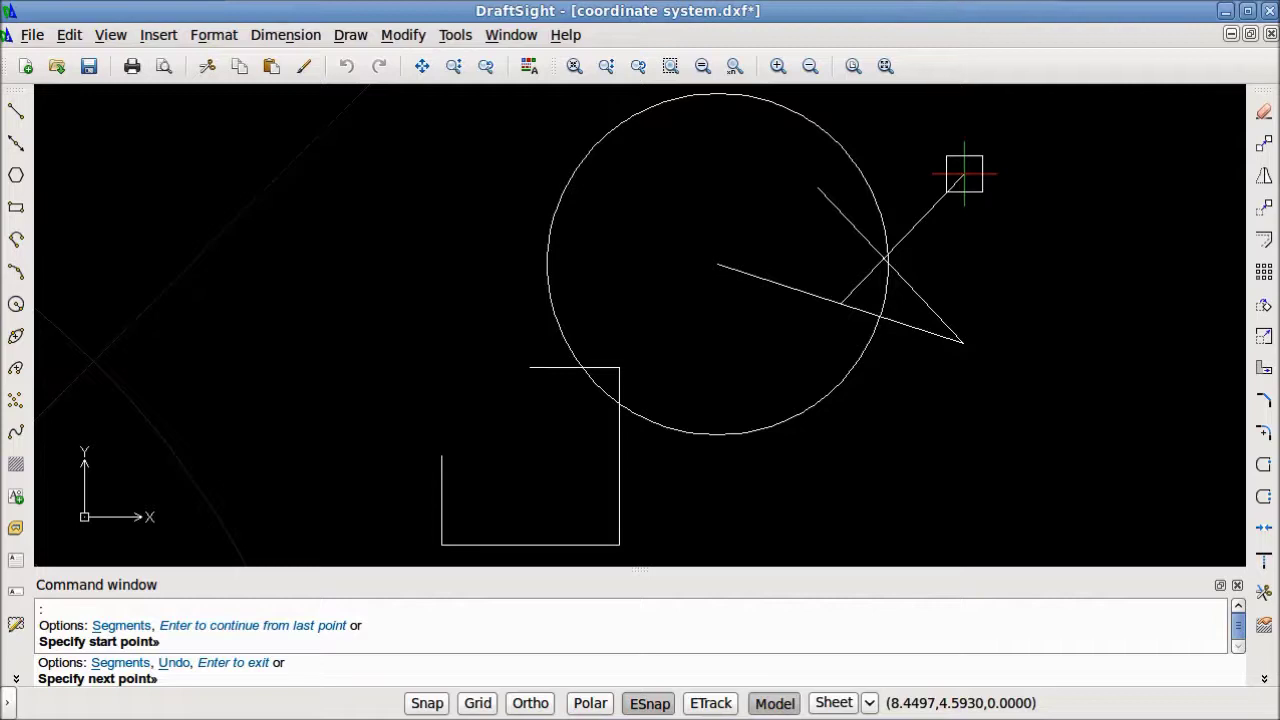
pyautogui.press('Escape')
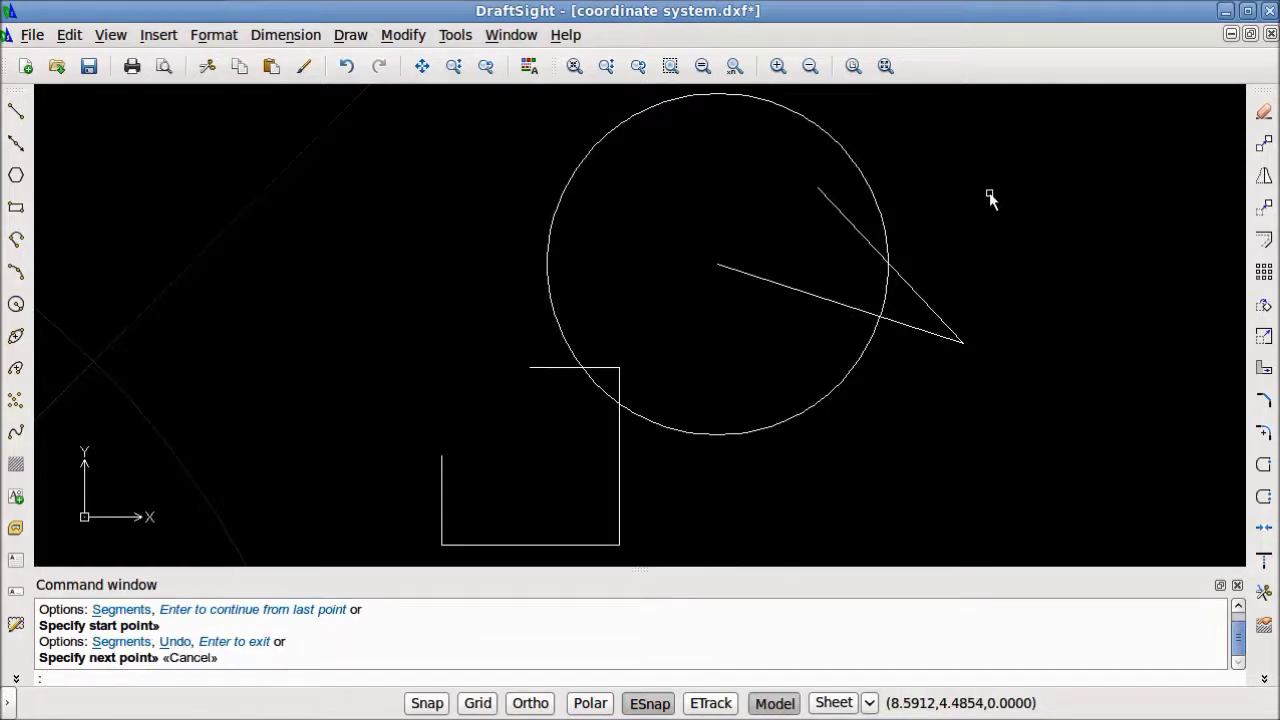
# Draw connected lines from about (7.28, 2.72) perpendicular to the open shape's right side, and from there perpendicular to the circle.
pyautogui.click(15, 111)
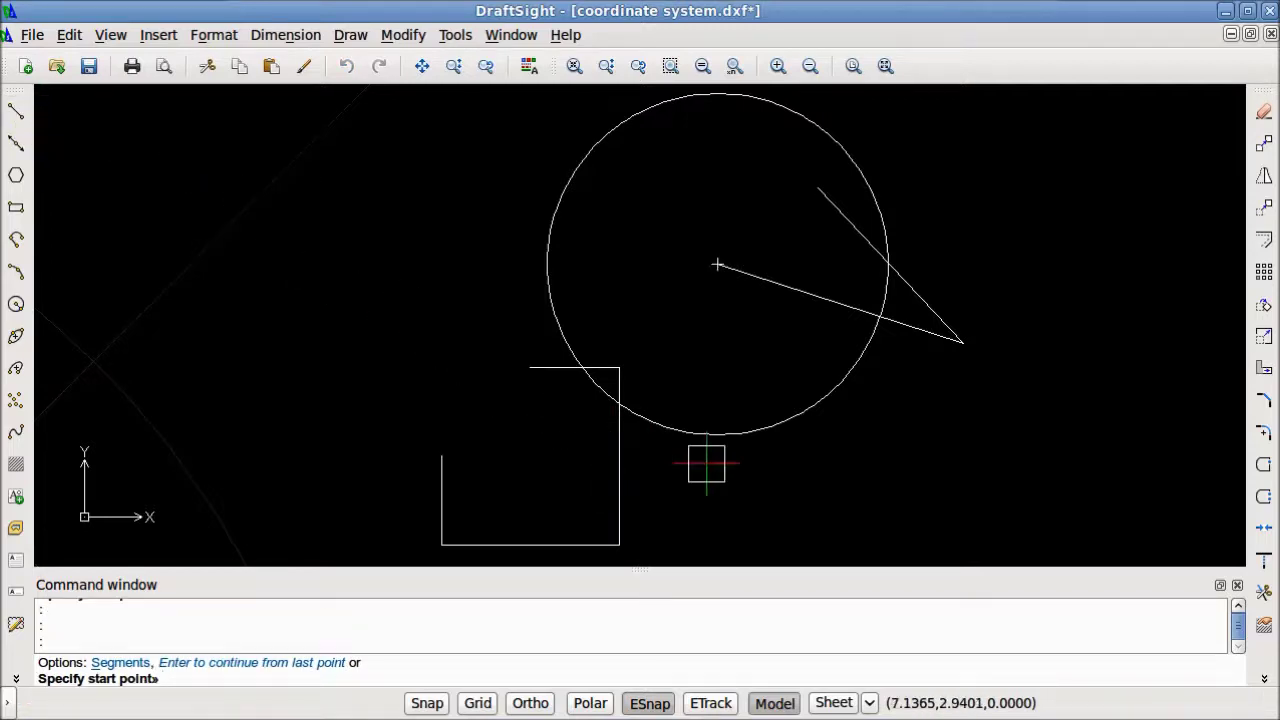
pyautogui.click(757, 503)
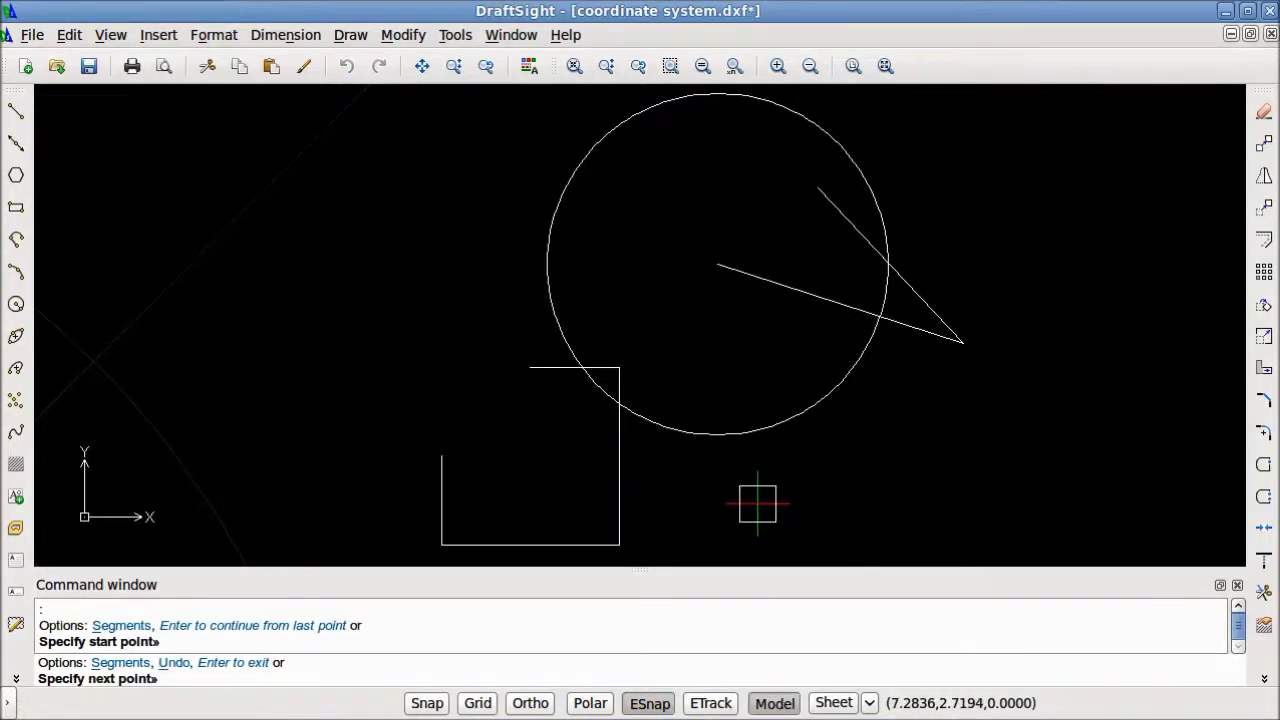
pyautogui.click(618, 503)
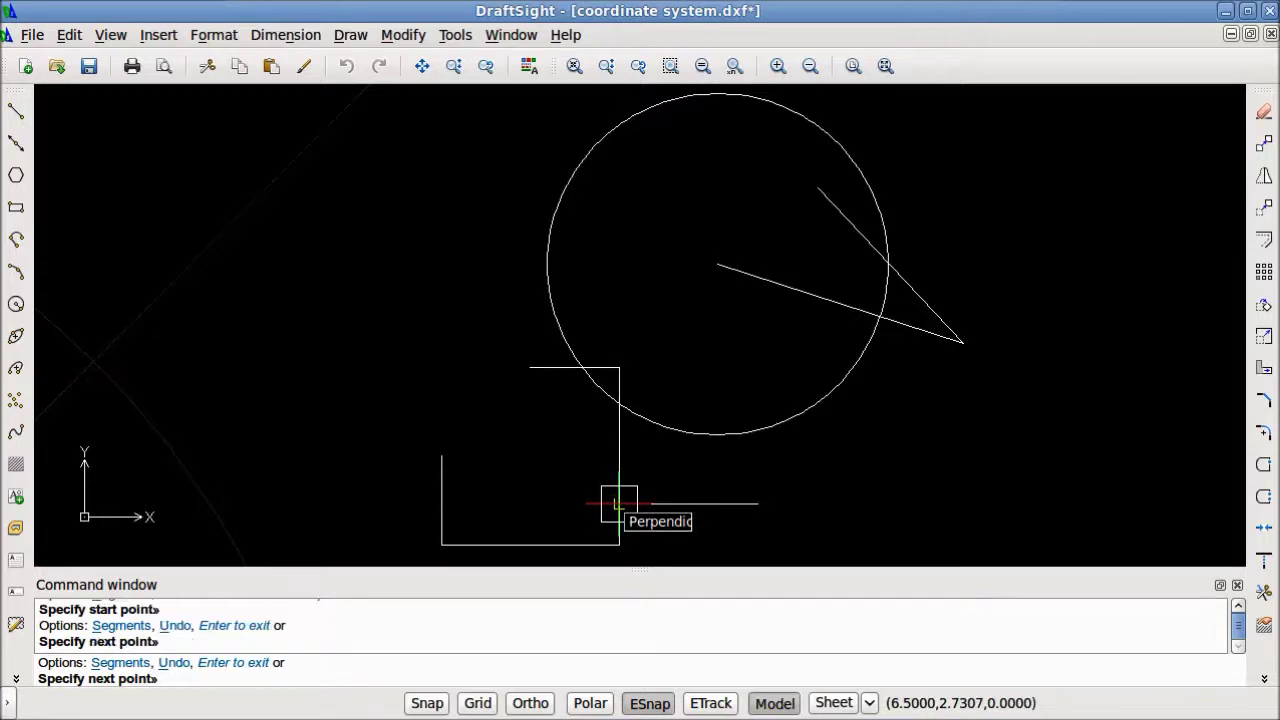
pyautogui.click(651, 423)
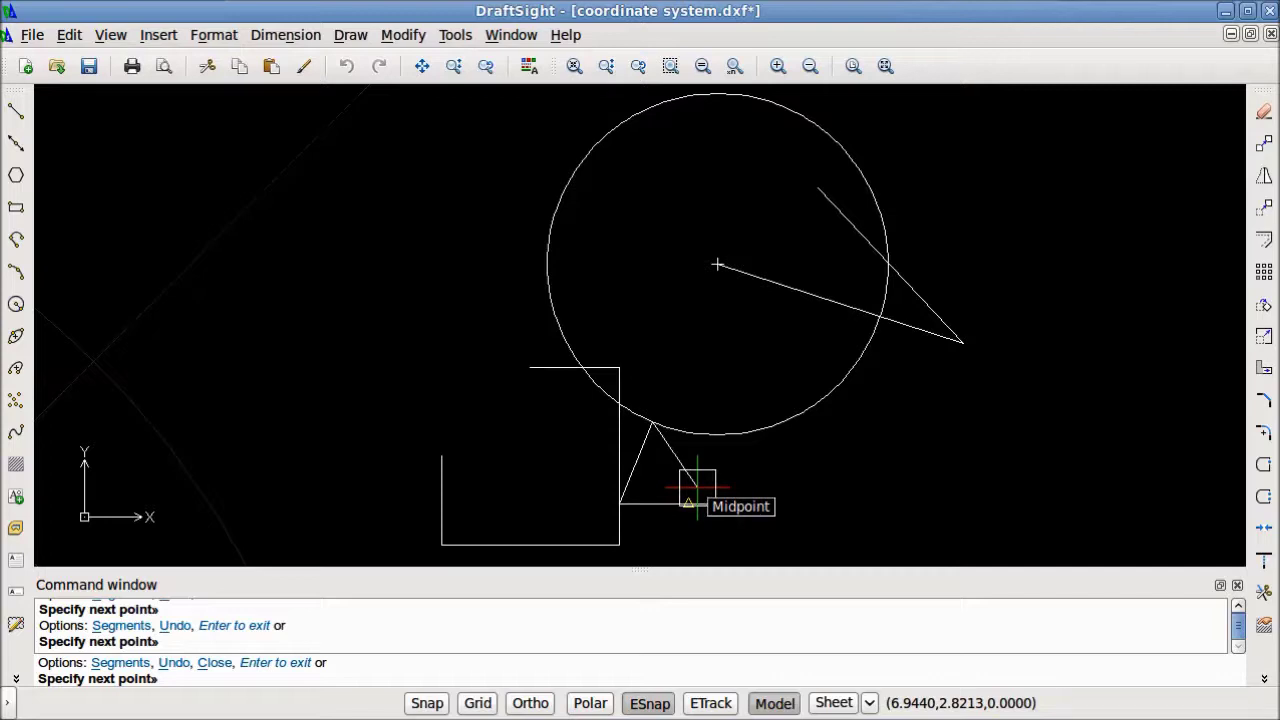
pyautogui.press('Escape')
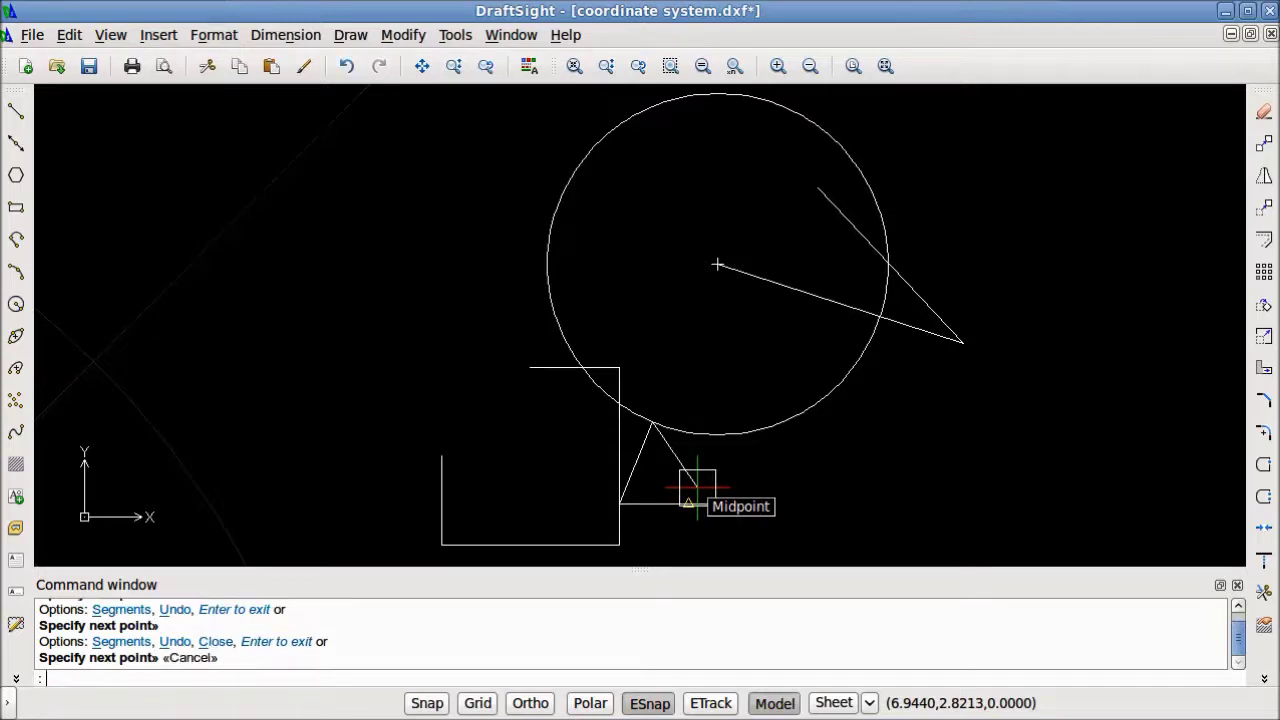
# Draw a horizontal line from inside the open shape to a point beyond its left side at about (4.57, 3.04).
pyautogui.click(16, 110)
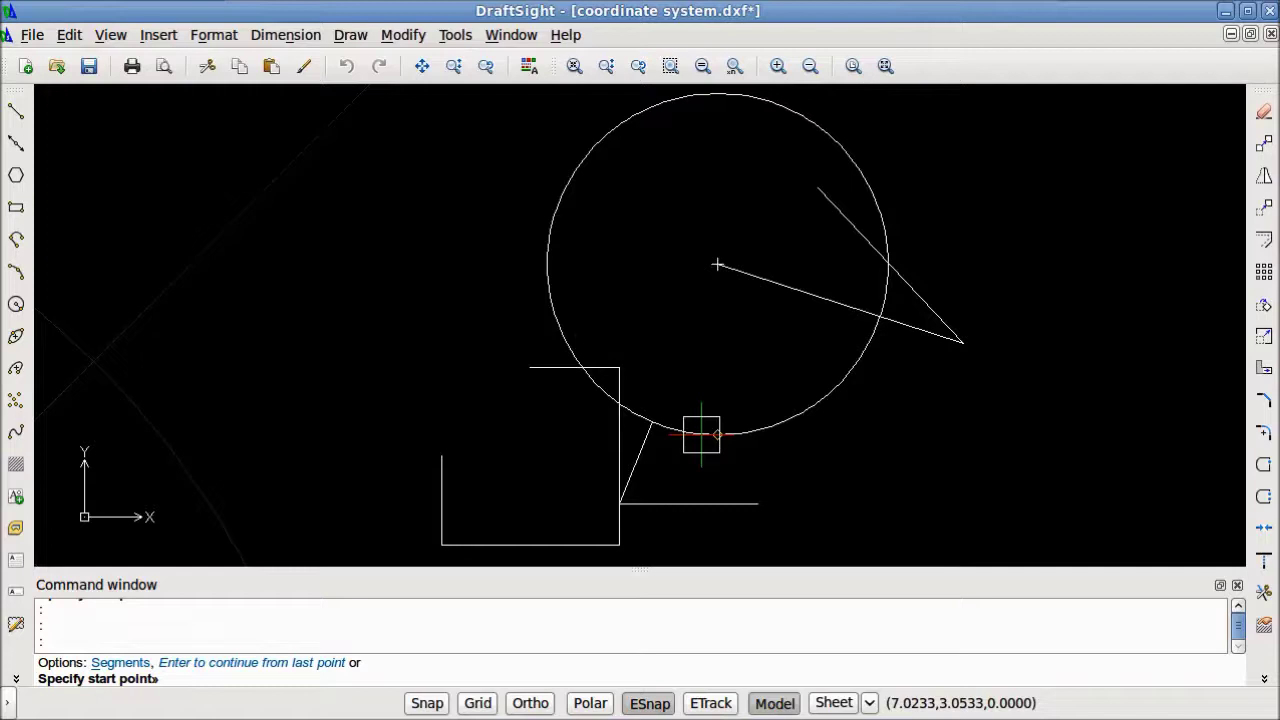
pyautogui.click(499, 452)
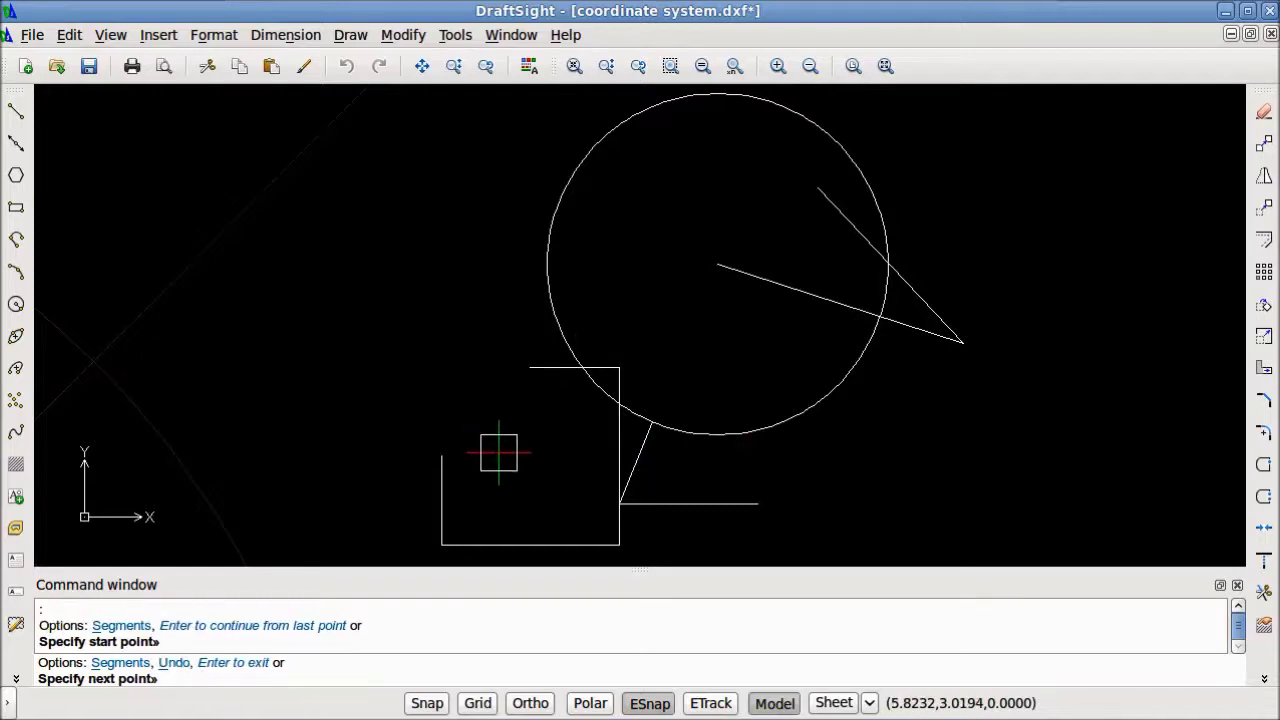
pyautogui.press('Tab')
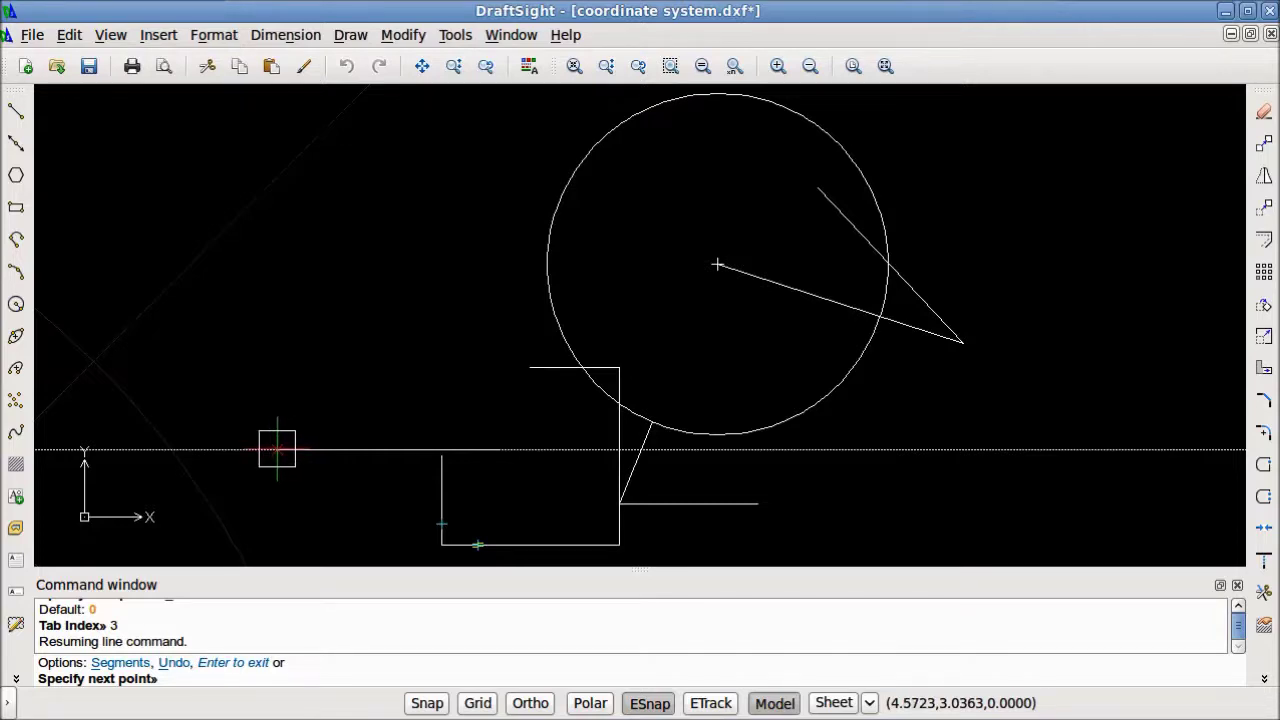
pyautogui.click(277, 449)
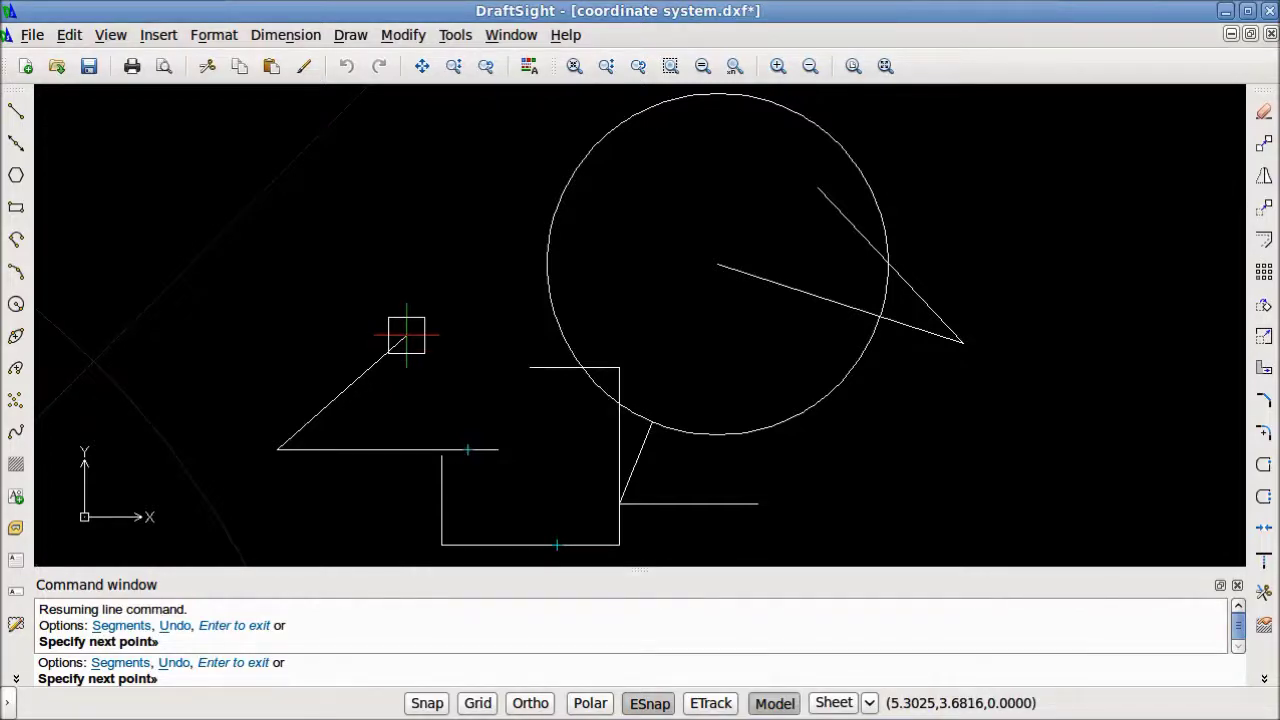
# Draw a line from the visual intersection (APPINT) of the short slanted line and the circle's upper-right line to inside the circle's upper-left area.
pyautogui.rightClick(406, 335)
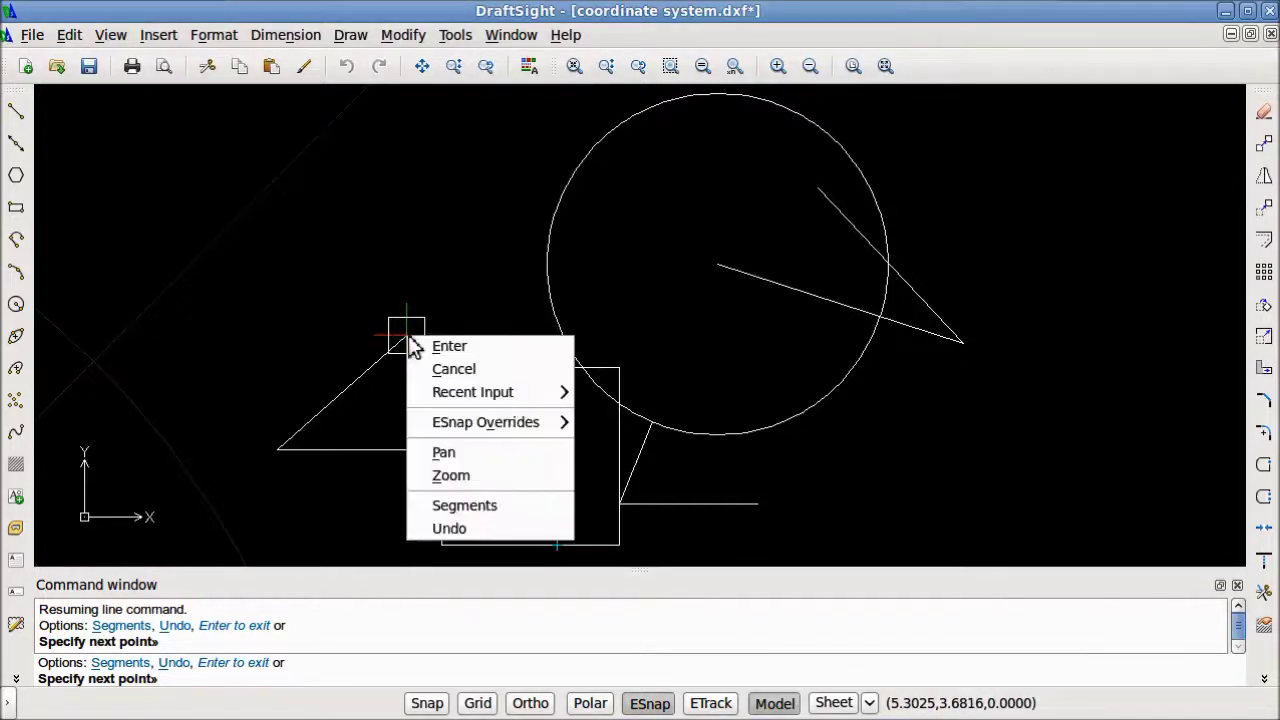
pyautogui.moveTo(505, 422)
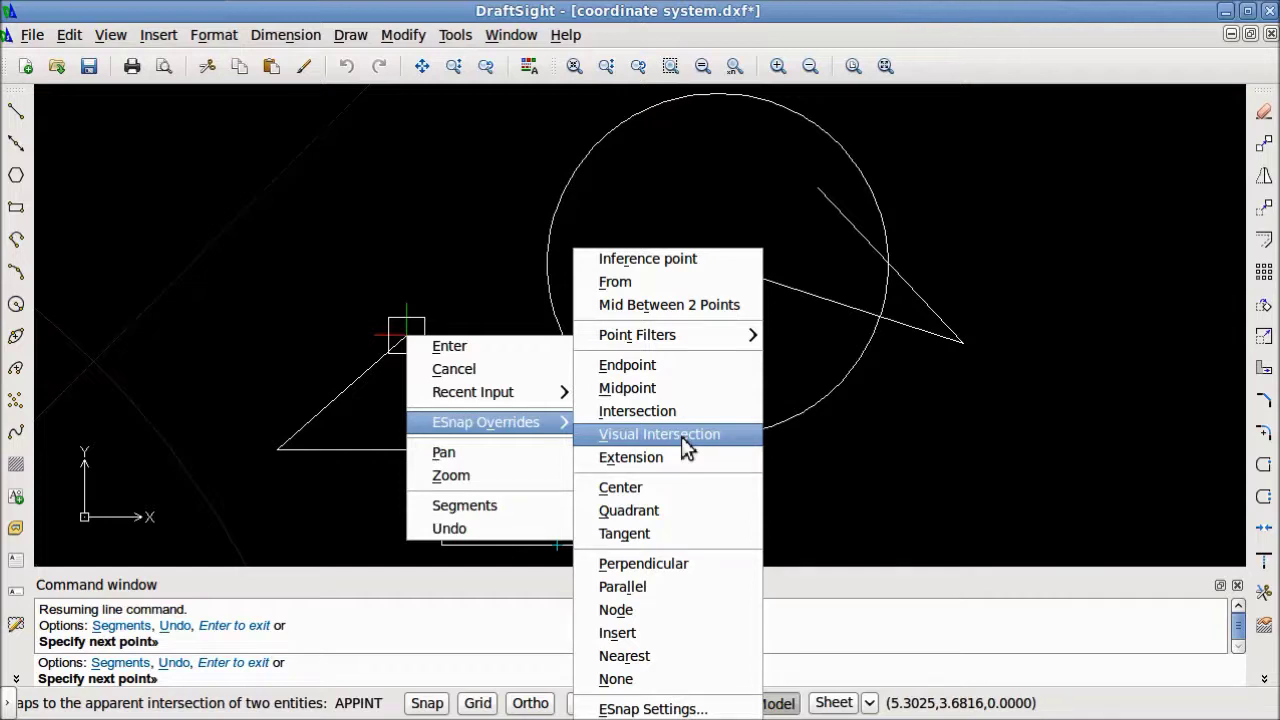
pyautogui.click(445, 527)
pyautogui.write('app')
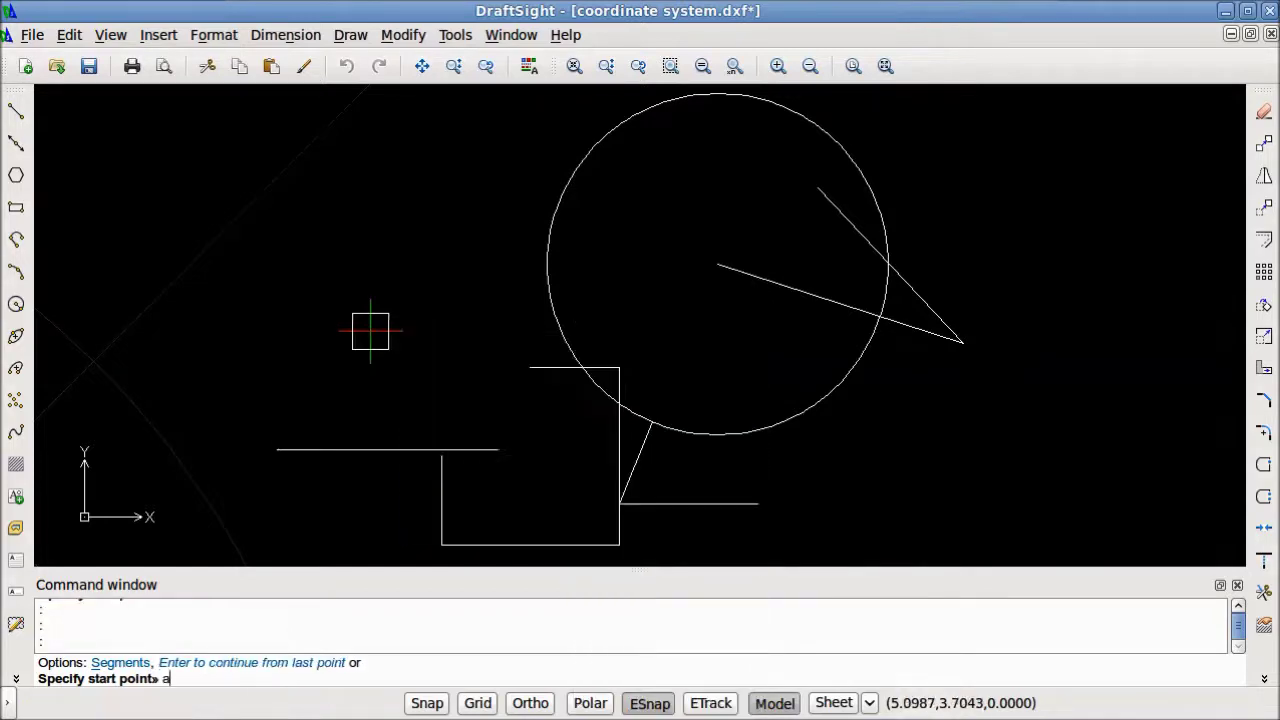
pyautogui.write('int')
pyautogui.press('Return')
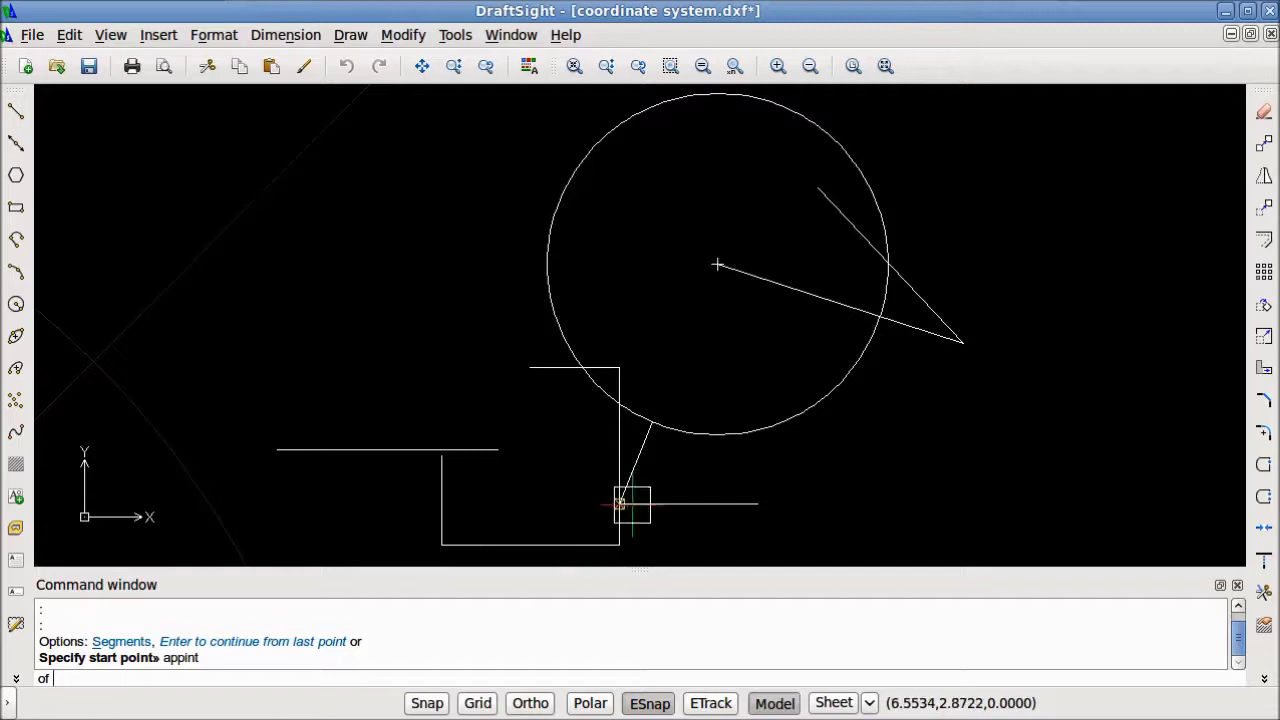
pyautogui.click(644, 450)
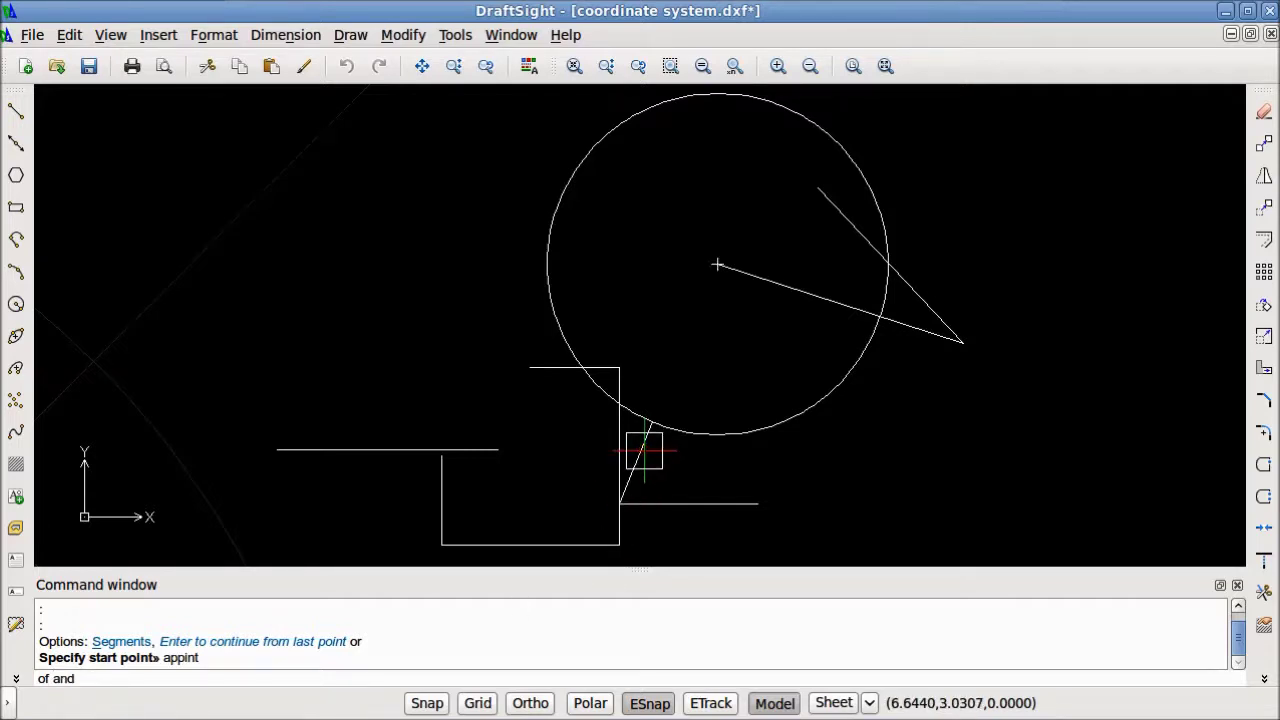
pyautogui.click(842, 209)
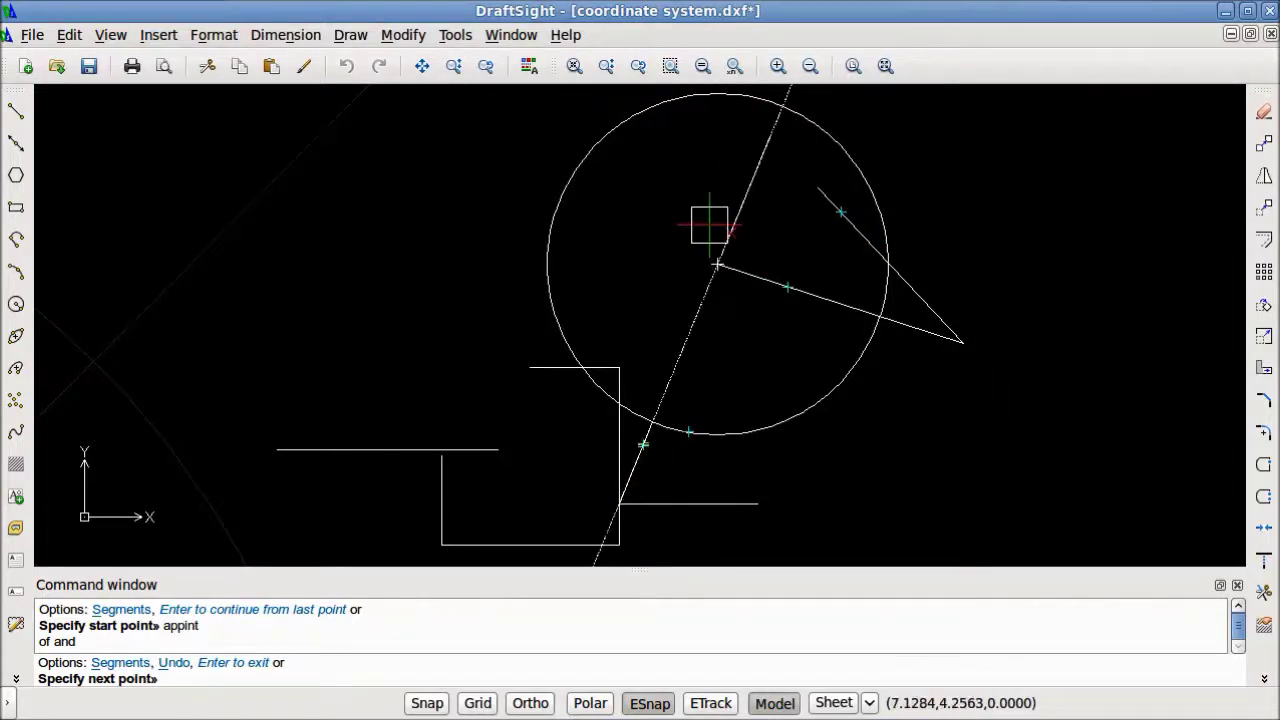
pyautogui.click(620, 172)
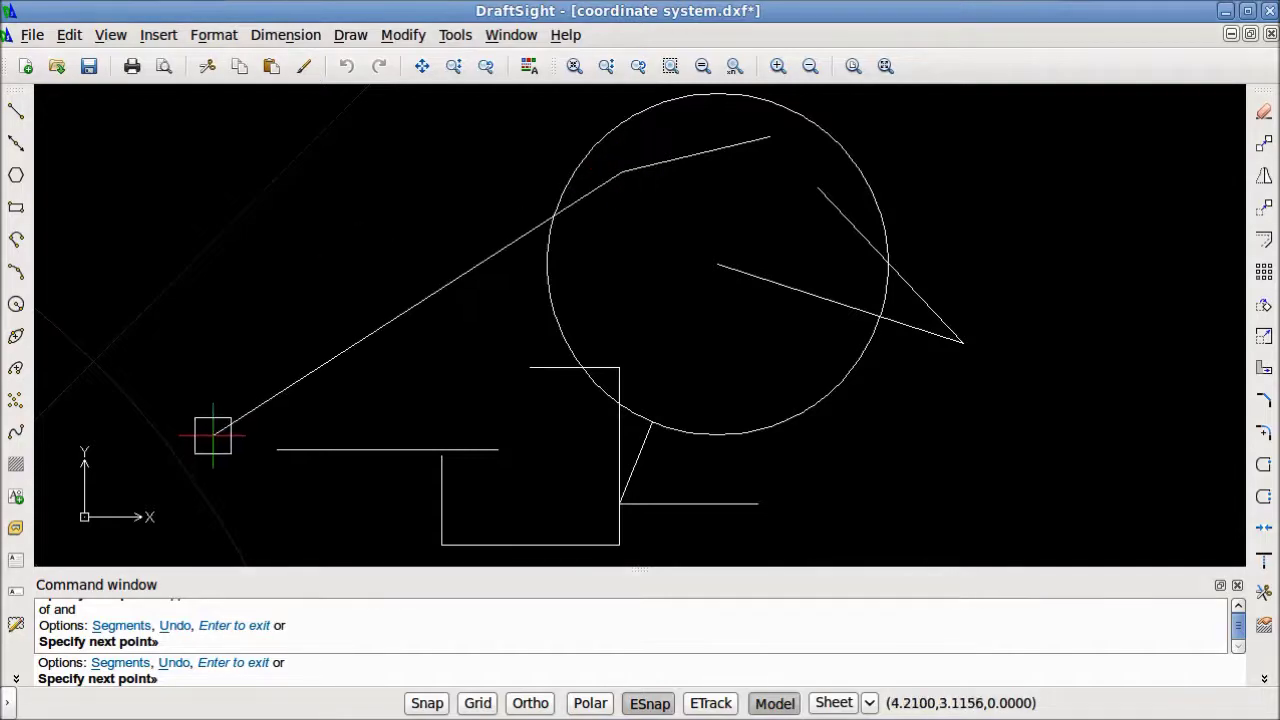
pyautogui.press('Escape')
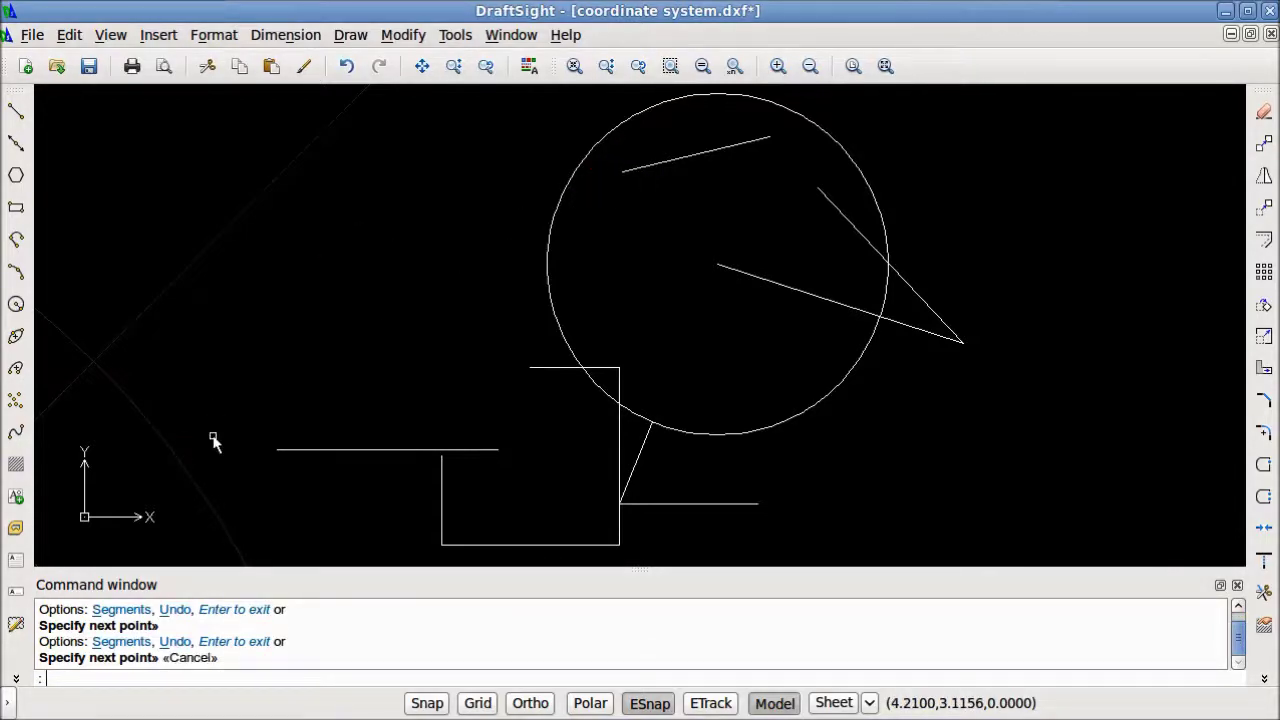
pyautogui.press('Return')
pyautogui.press('Escape')
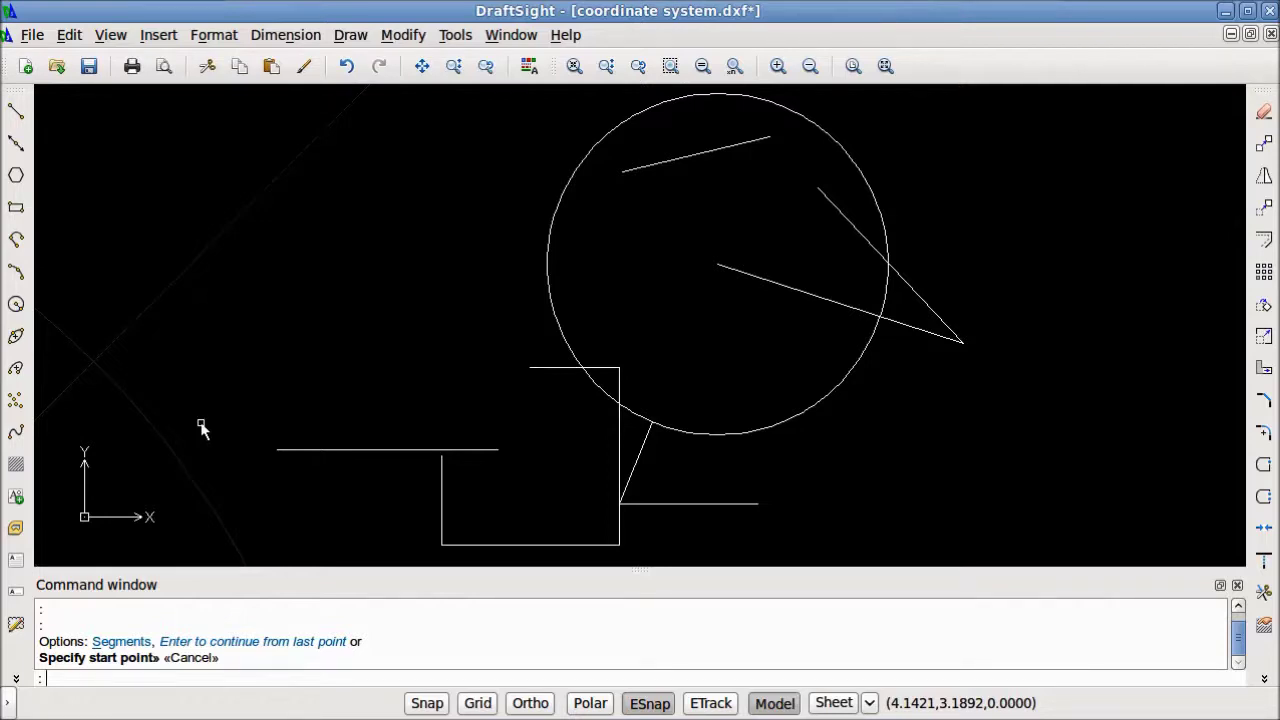
# Draw a line above the horizontal line and parallel to it, ending at about (5.69, 3.33), reviewing the ESnap settings midway.
pyautogui.click(16, 111)
pyautogui.click(257, 396)
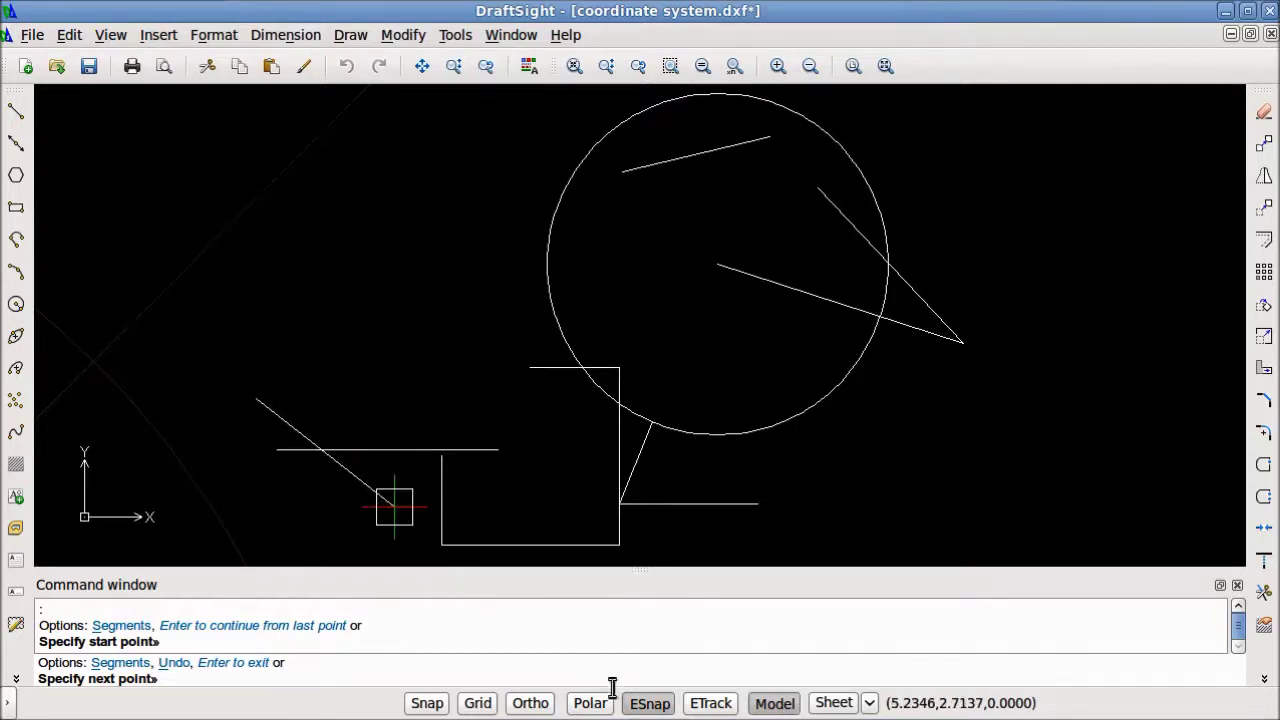
pyautogui.rightClick(668, 705)
pyautogui.click(676, 704)
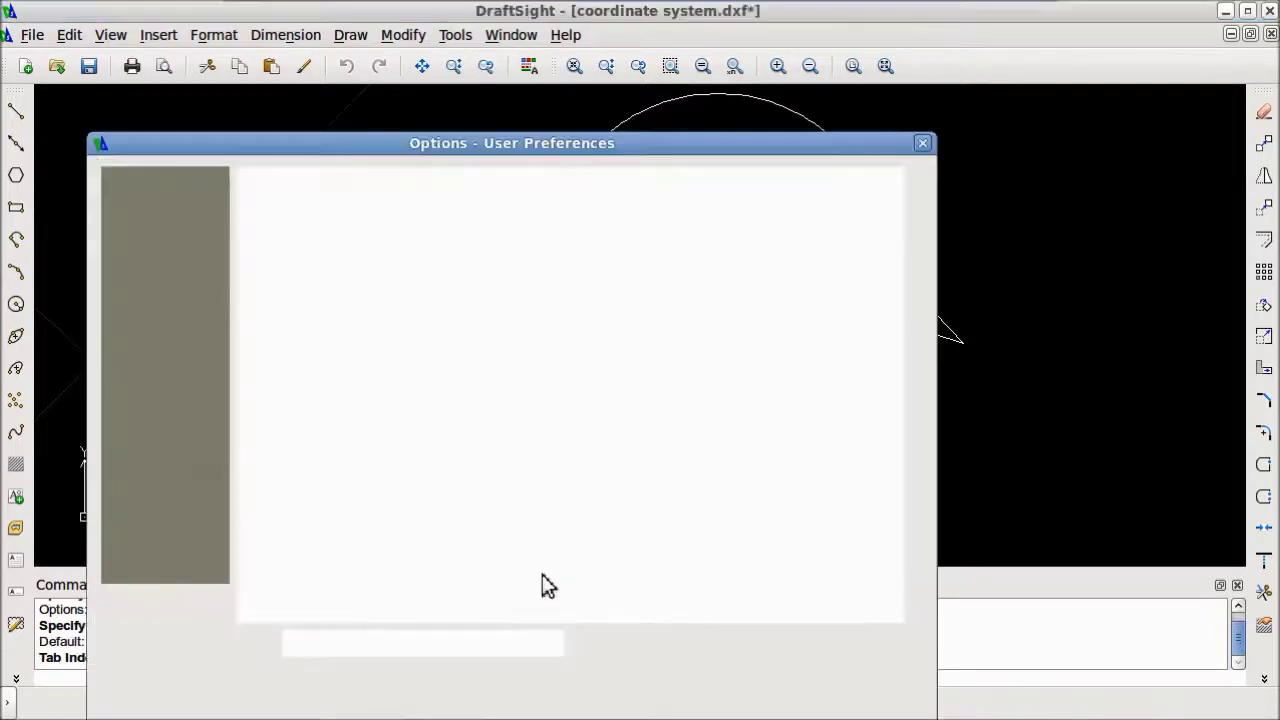
pyautogui.click(393, 336)
pyautogui.click(871, 686)
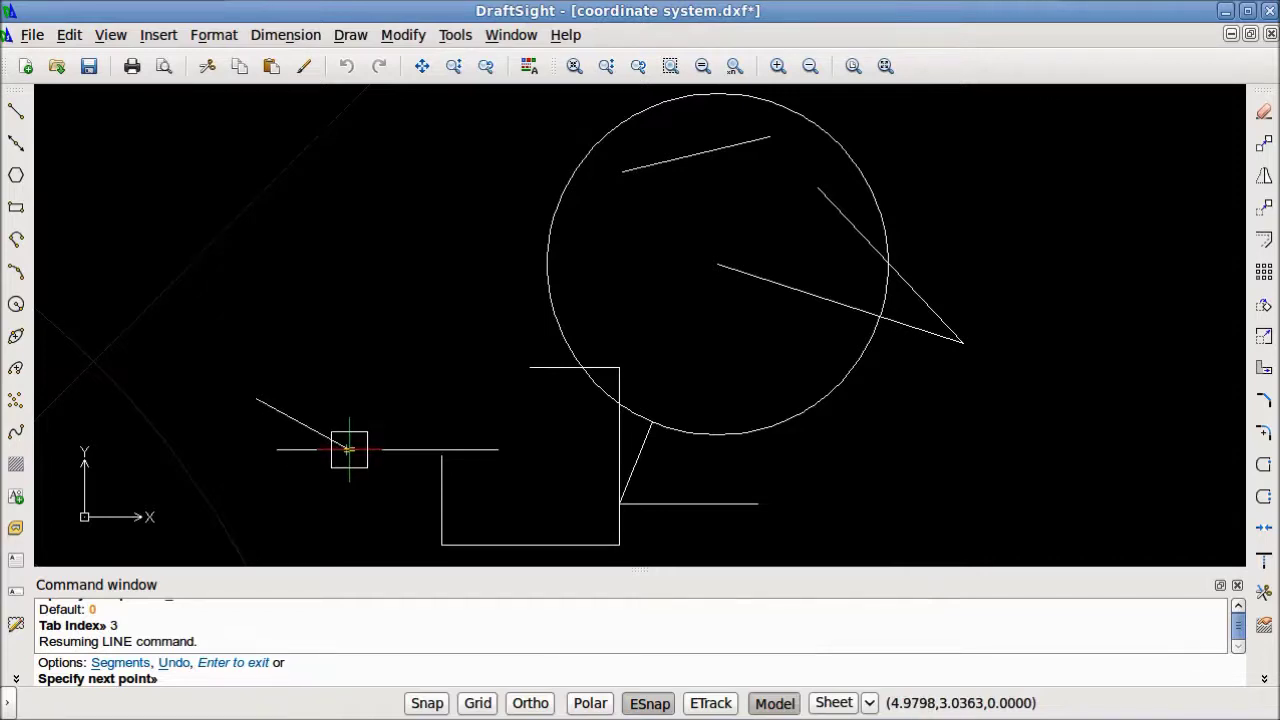
pyautogui.click(476, 398)
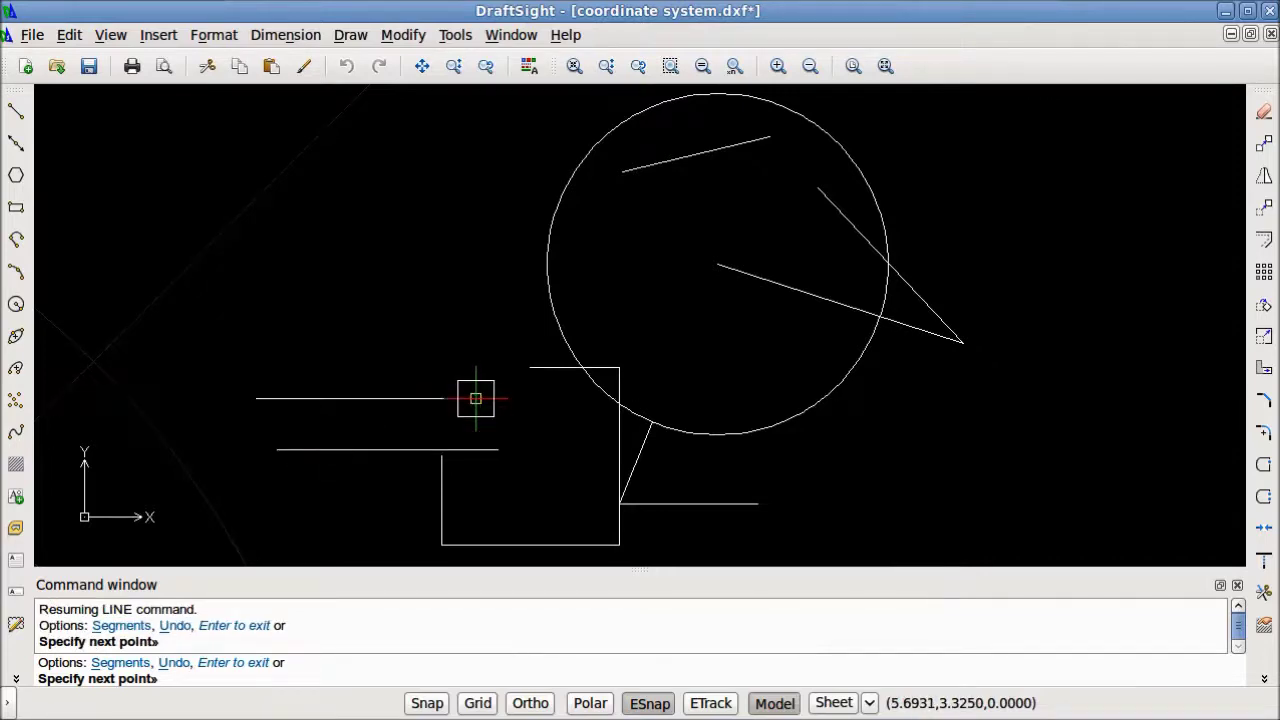
# Try the Parallel snap override (PAR) on a new line from the right end of the upper parallel line.
pyautogui.press('Return')
pyautogui.press('Return')
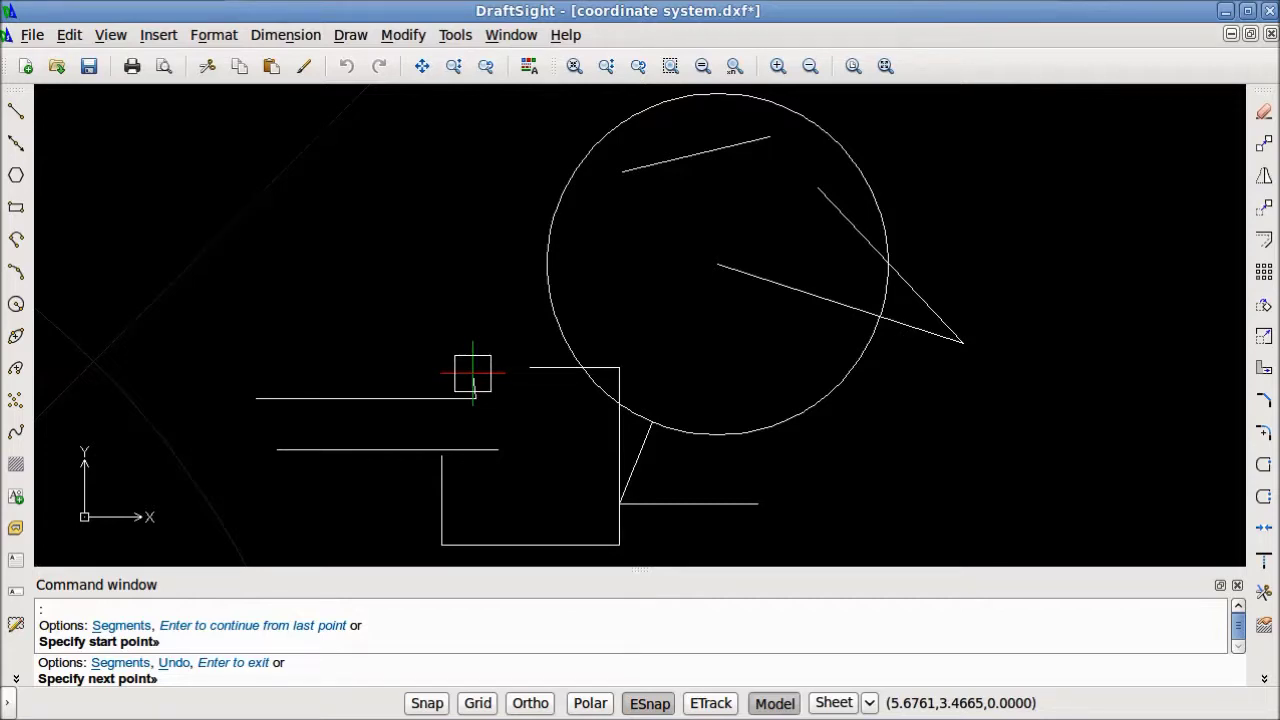
pyautogui.write('par')
pyautogui.press('Return')
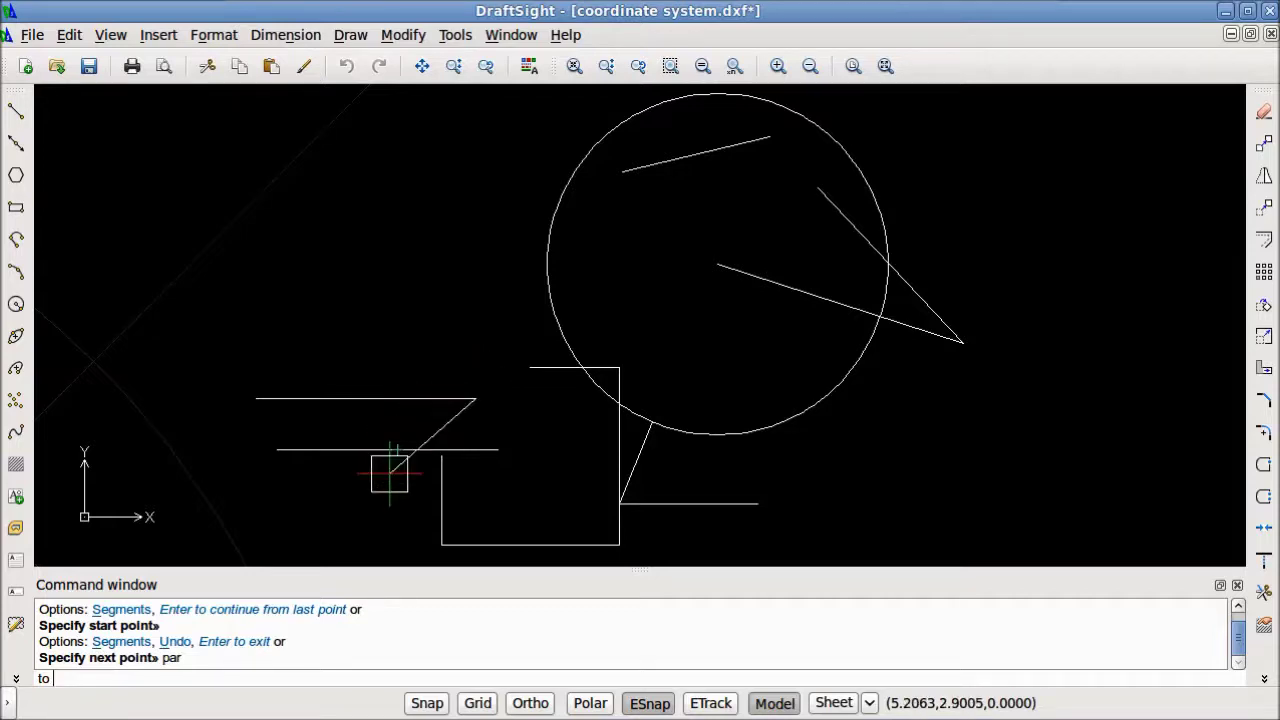
pyautogui.click(330, 441)
pyautogui.rightClick(331, 441)
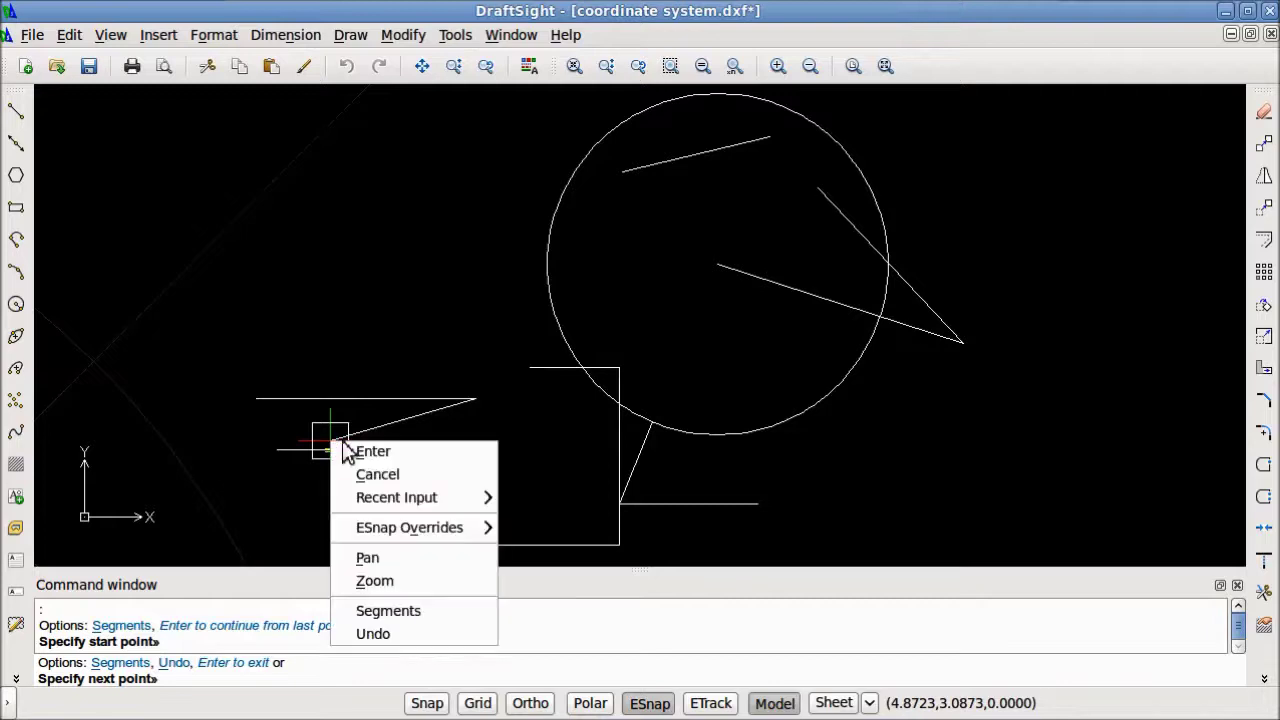
pyautogui.moveTo(447, 527)
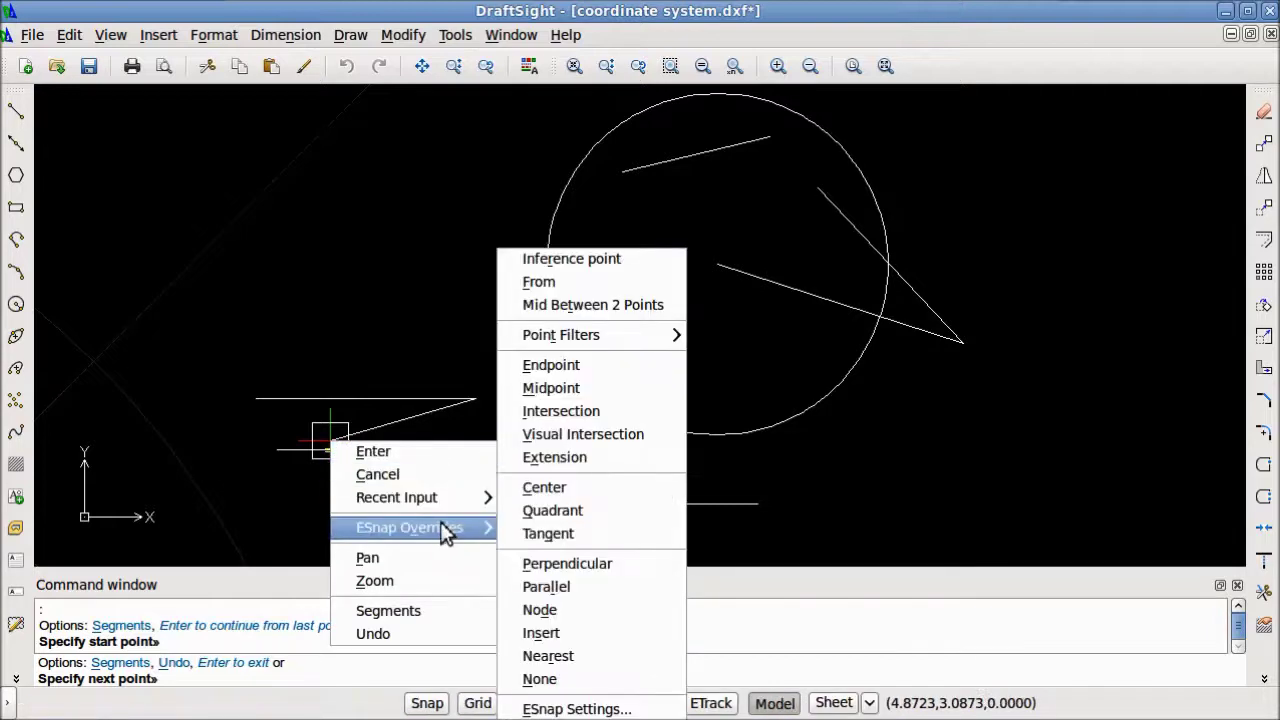
pyautogui.click(560, 588)
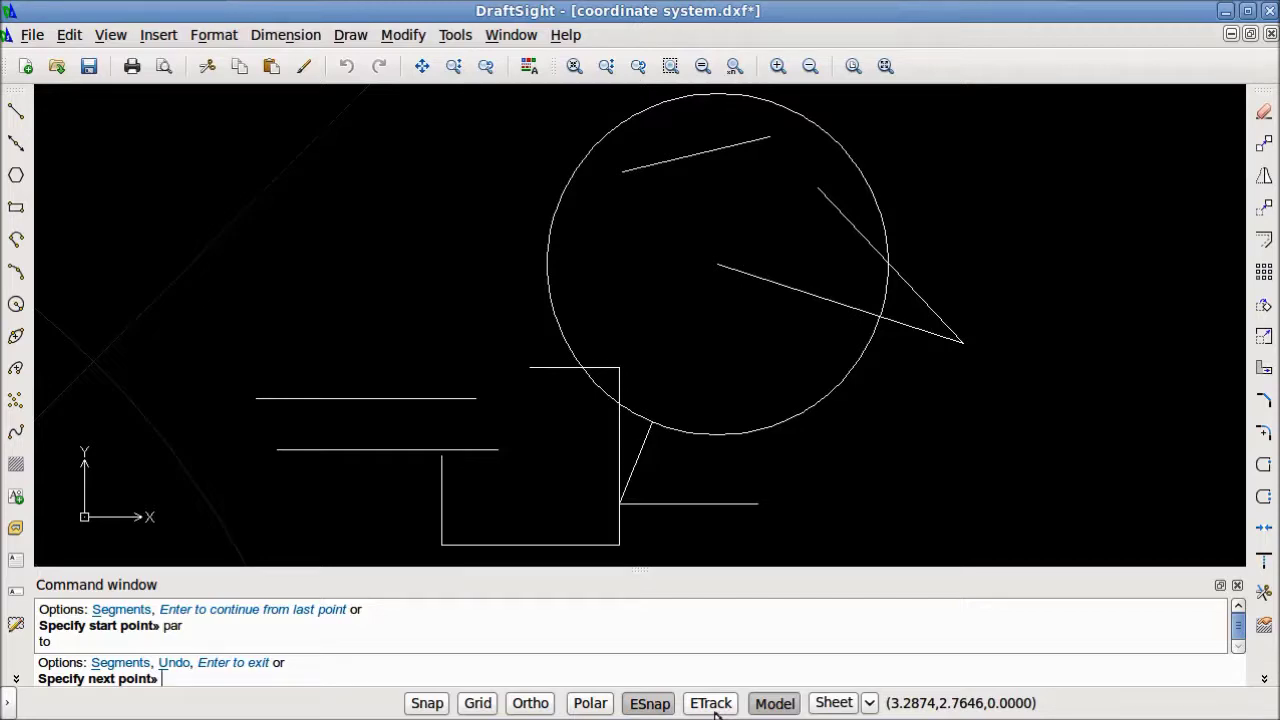
# Enable EntityTracking (ETrack) in its settings and cancel the running line.
pyautogui.rightClick(714, 708)
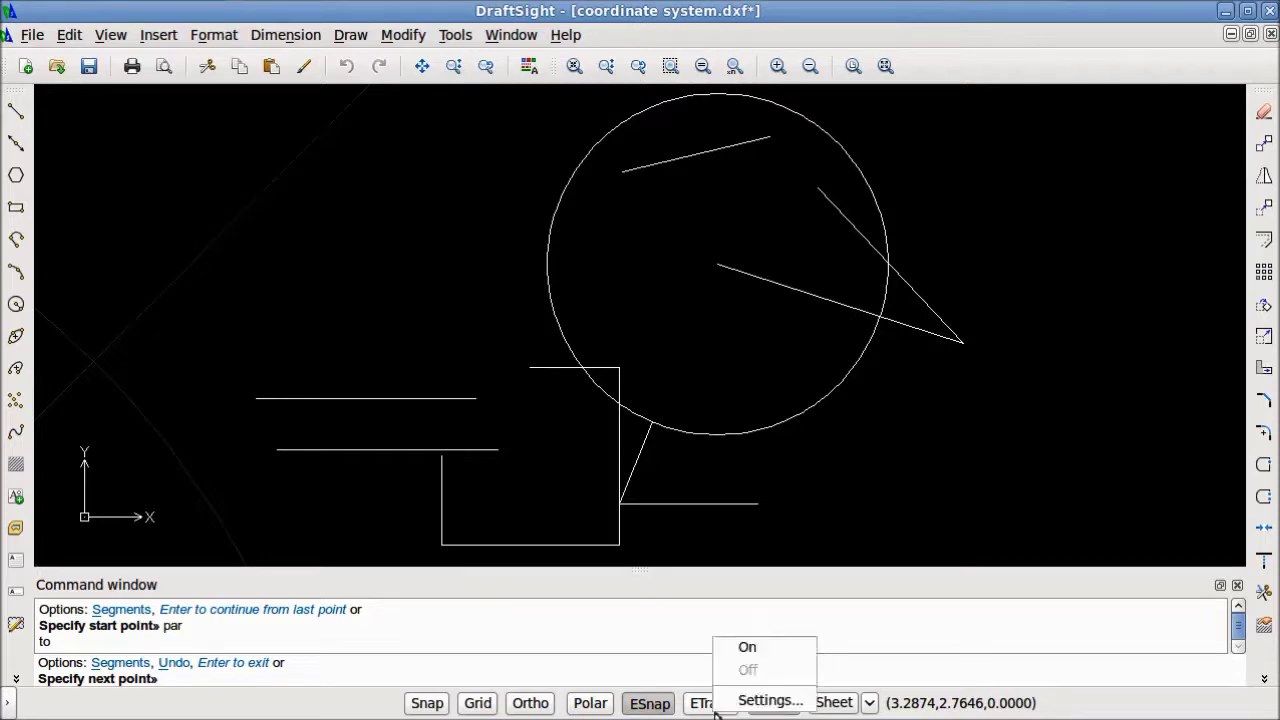
pyautogui.click(765, 700)
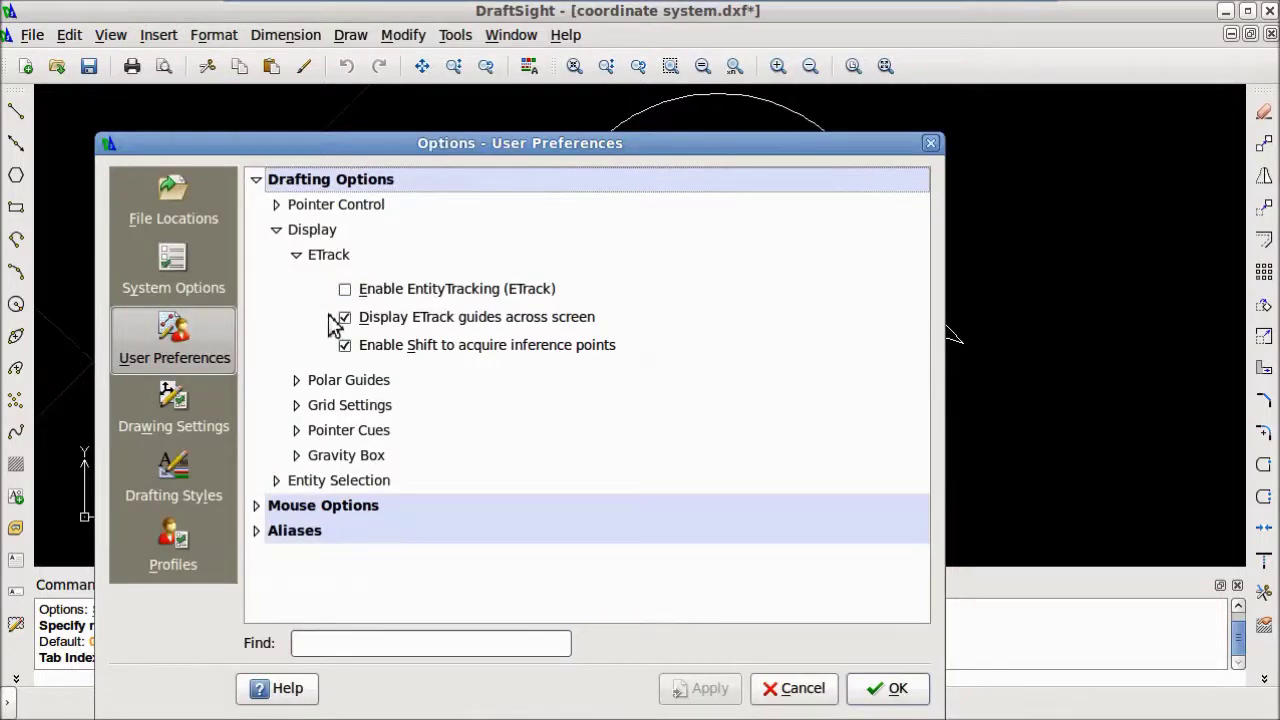
pyautogui.click(372, 291)
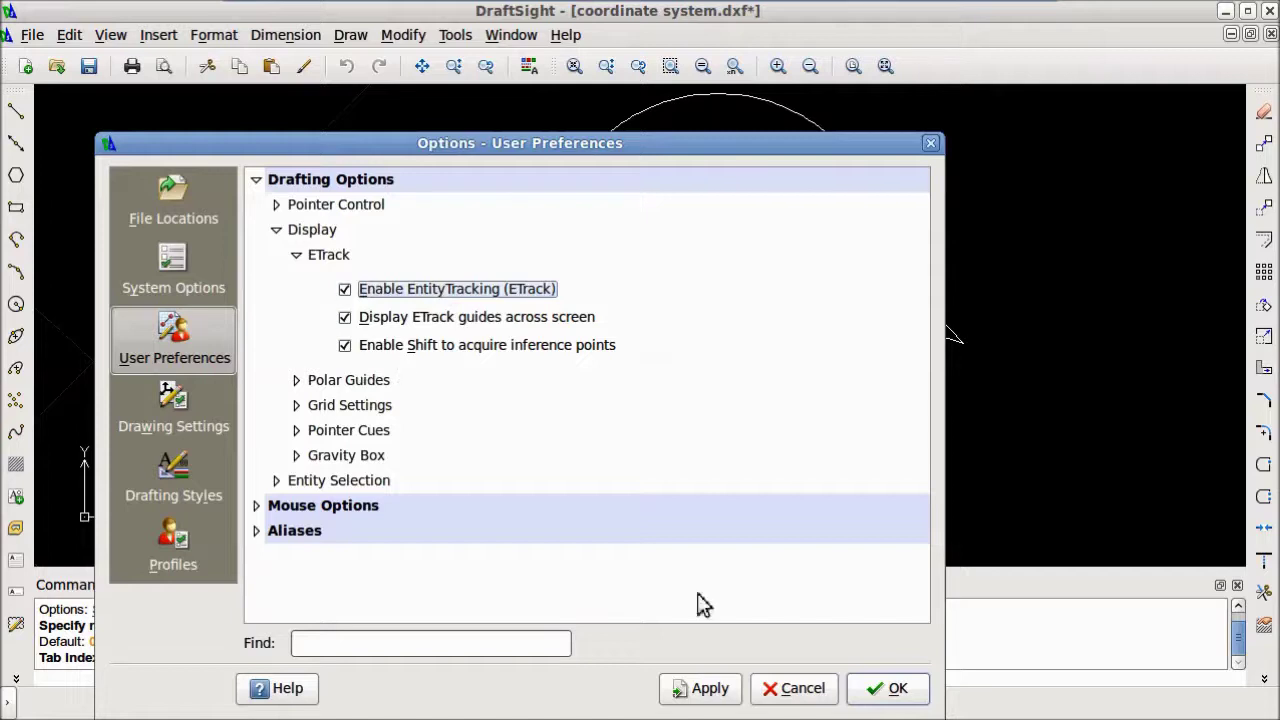
pyautogui.click(872, 695)
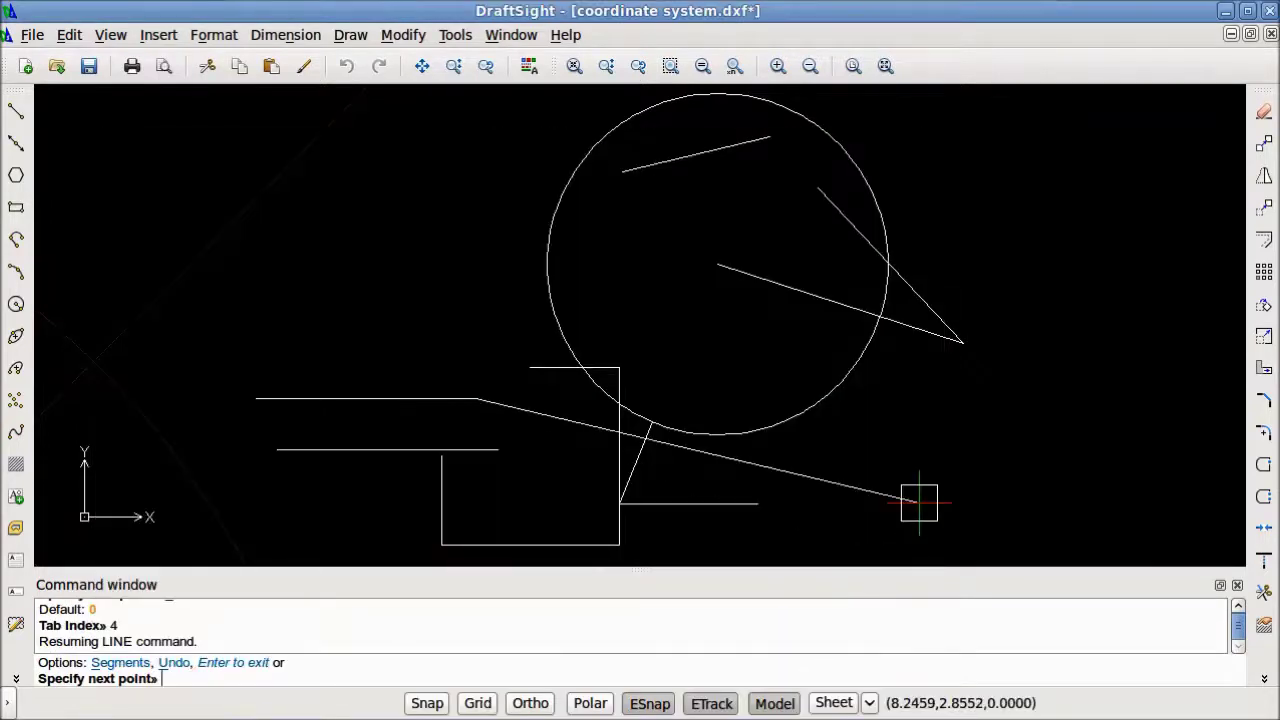
pyautogui.press('Escape')
# Delete the circle, the open shape and all trial lines around them with one crossing selection.
pyautogui.click(963, 542)
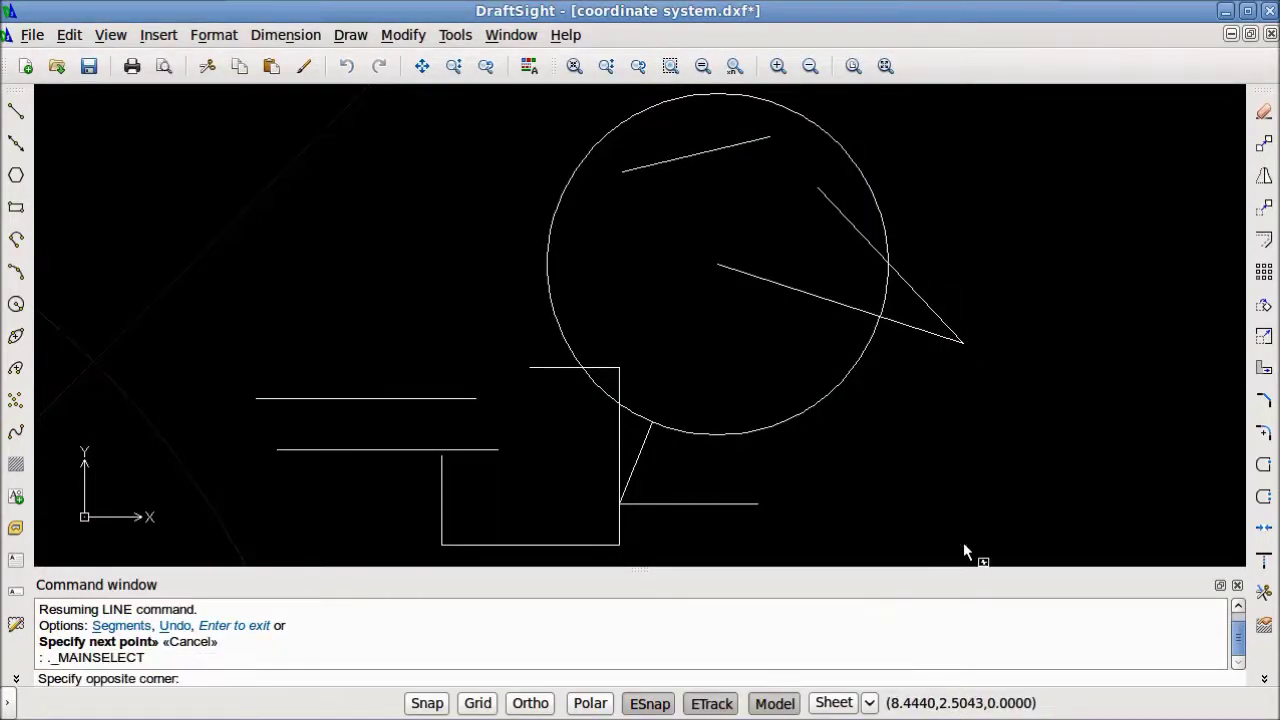
pyautogui.click(395, 150)
pyautogui.press('Delete')
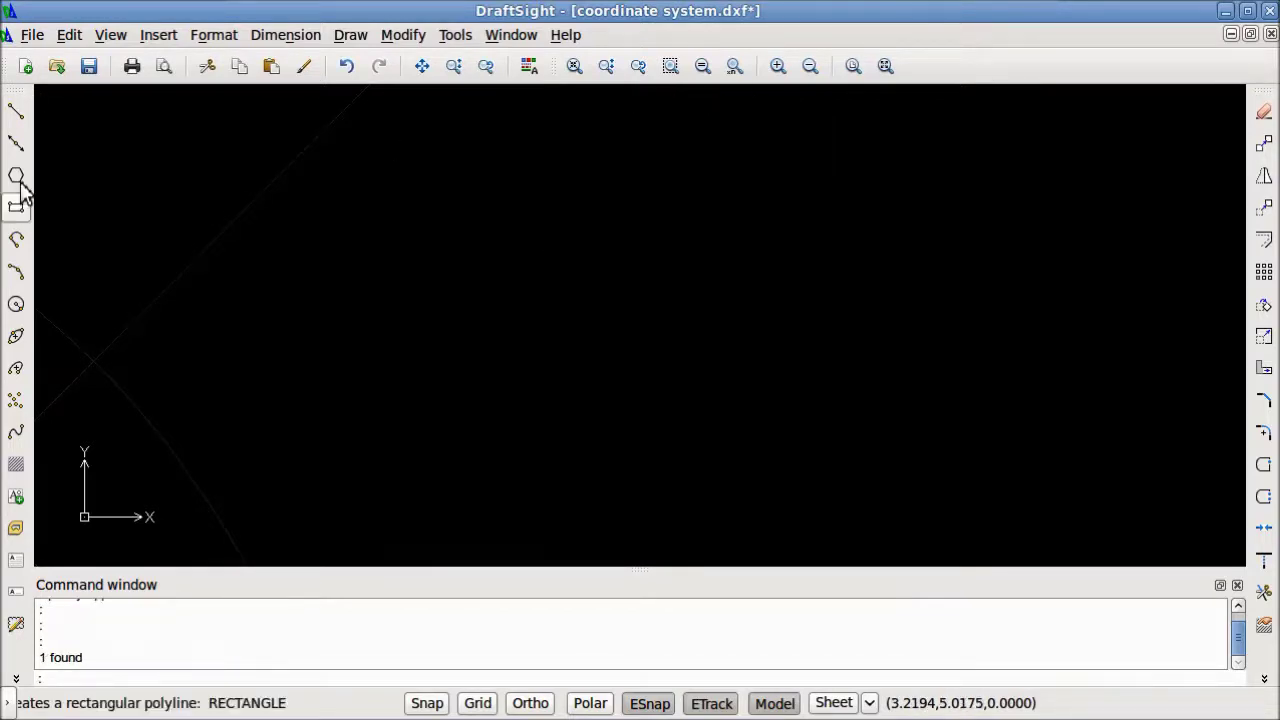
# Draw a wide rectangle across the middle of the cleared drawing area.
pyautogui.click(16, 207)
pyautogui.click(411, 190)
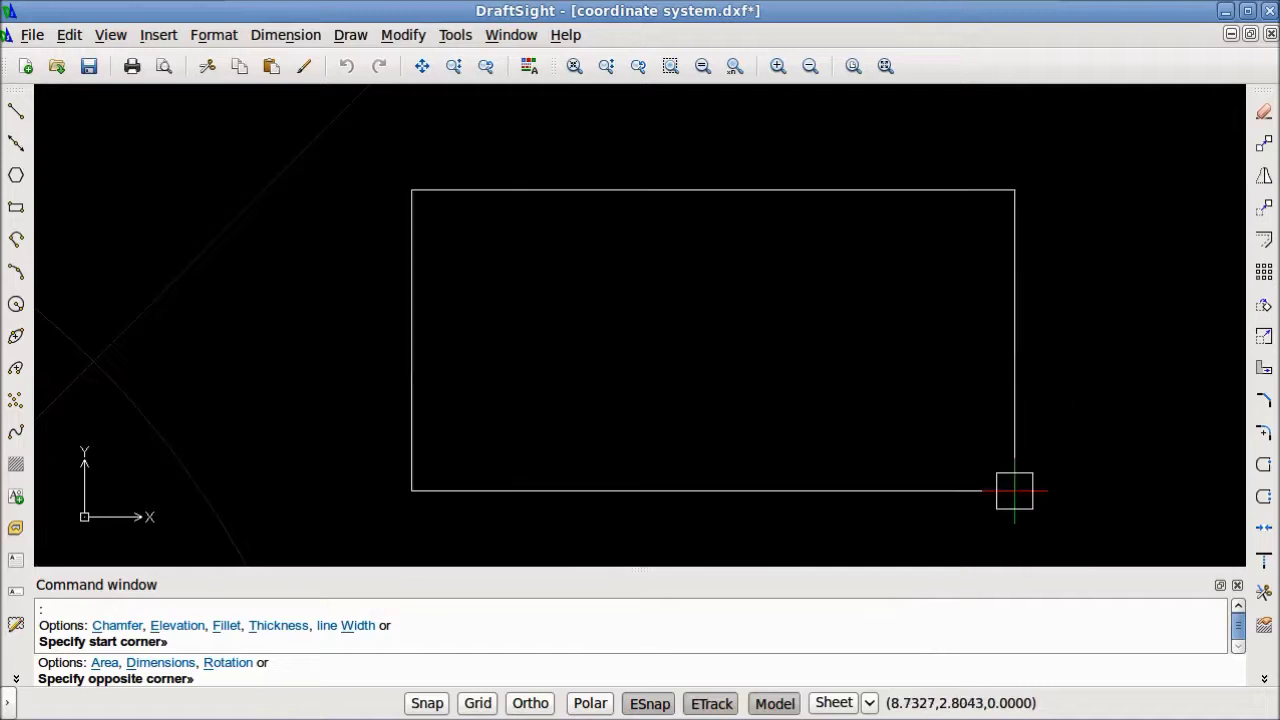
pyautogui.click(966, 490)
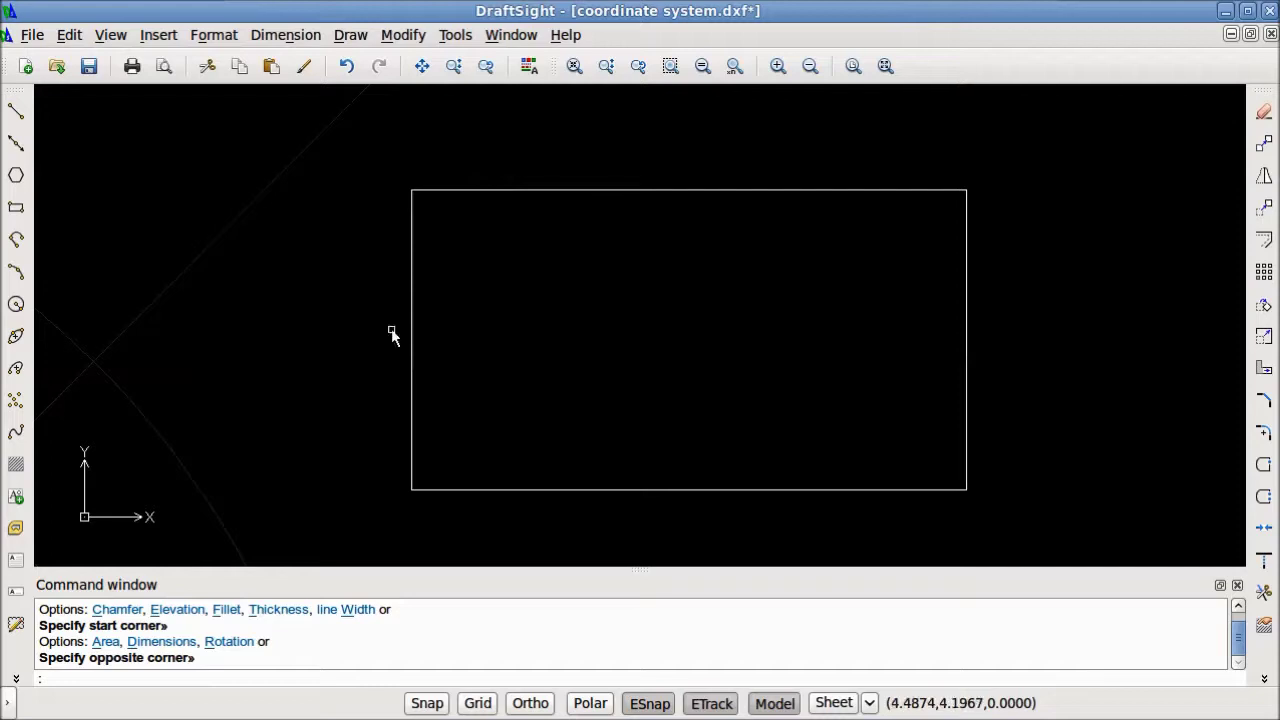
# Draw a circle at the rectangle's center, tracked from its left and top side midpoints, passing through about (7.52, 3.55).
pyautogui.click(16, 306)
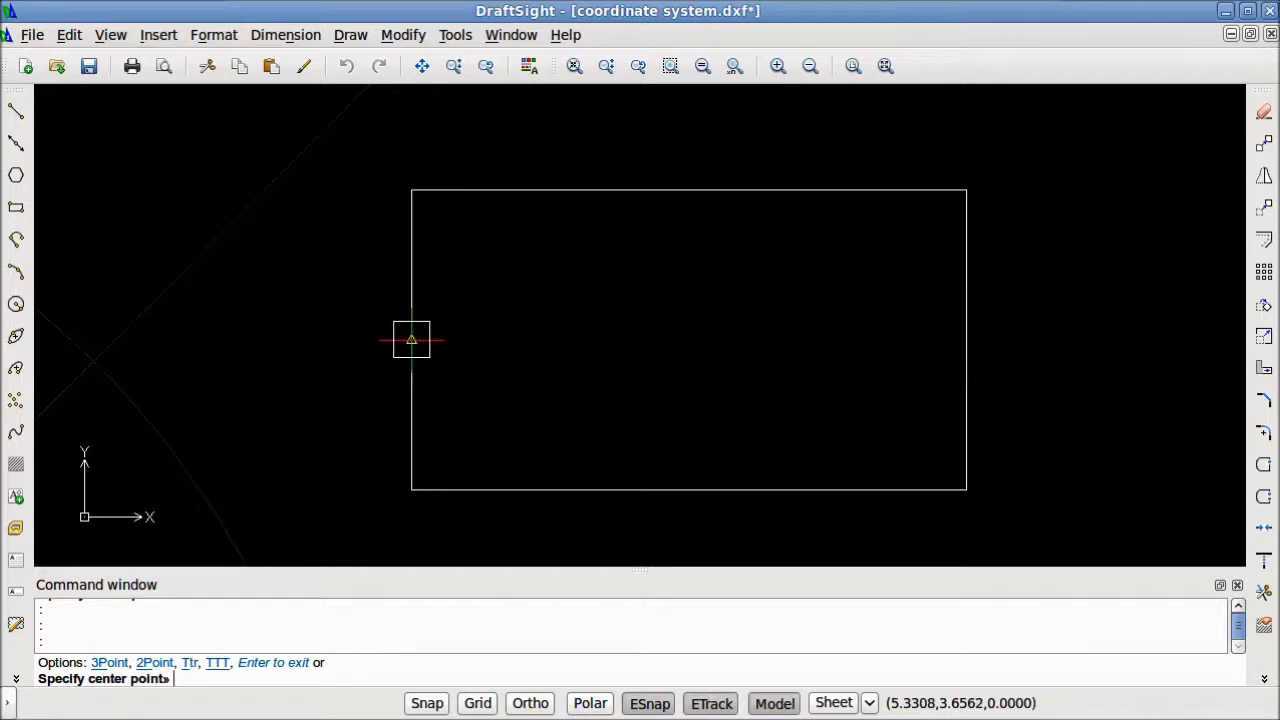
pyautogui.moveTo(411, 340)
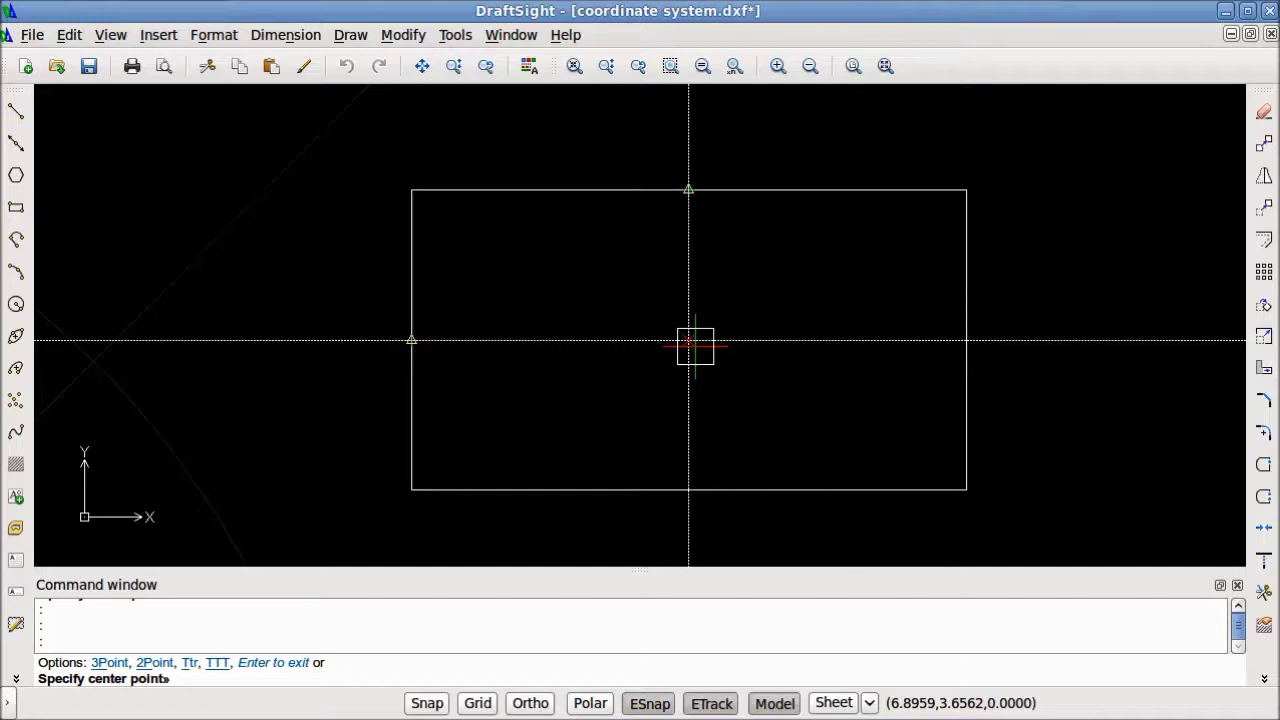
pyautogui.click(689, 341)
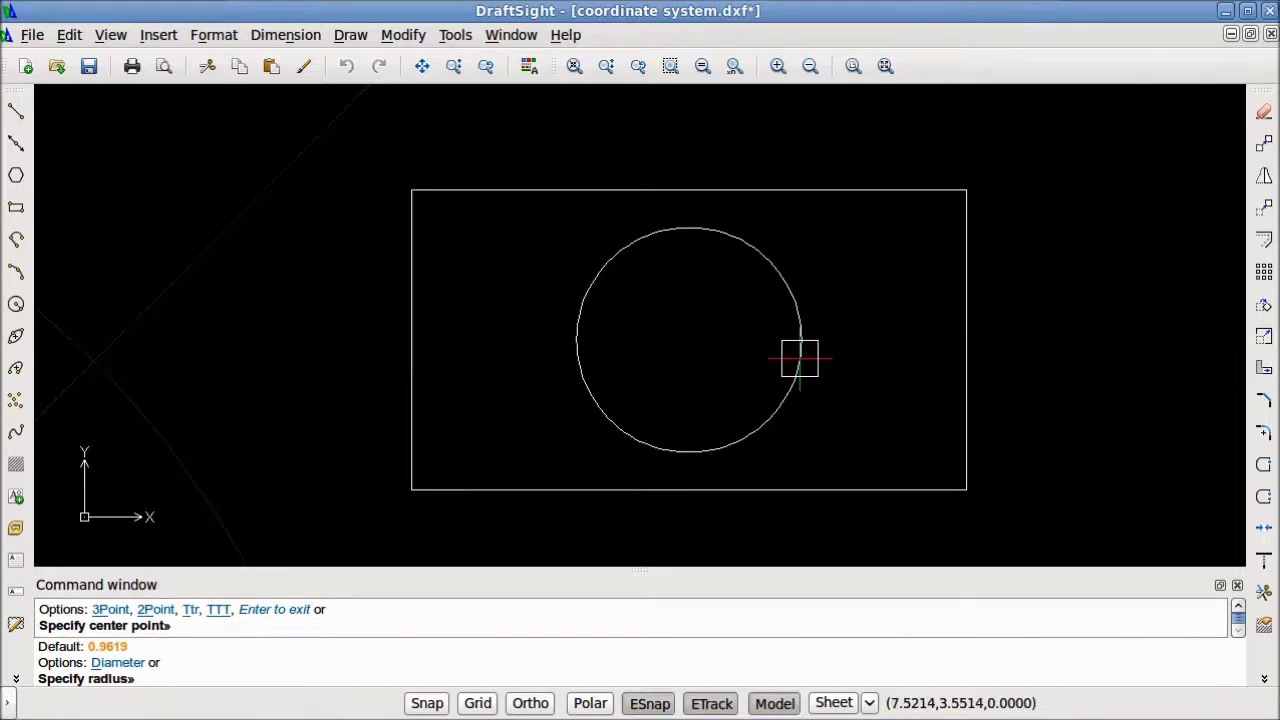
pyautogui.click(800, 358)
pyautogui.press('Escape')
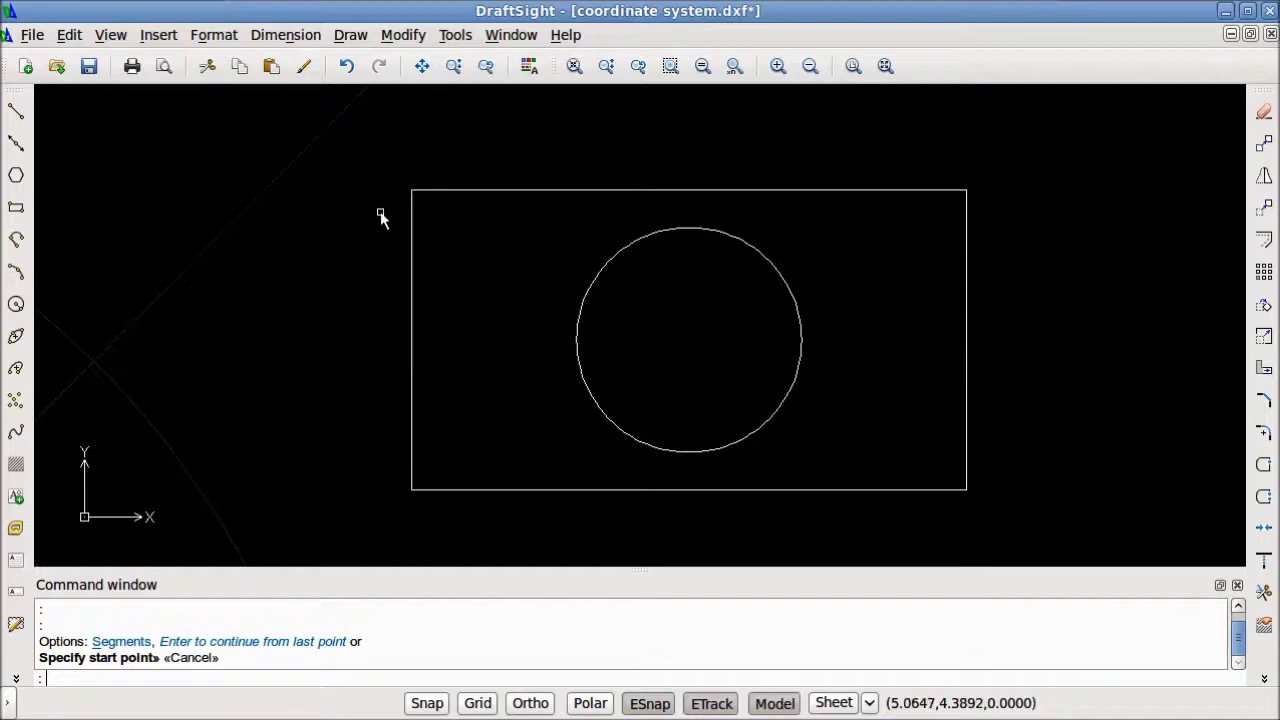
# Start a line tracked straight down from the midpoint of the rectangle's top side, switching Ortho on and off again.
pyautogui.click(16, 112)
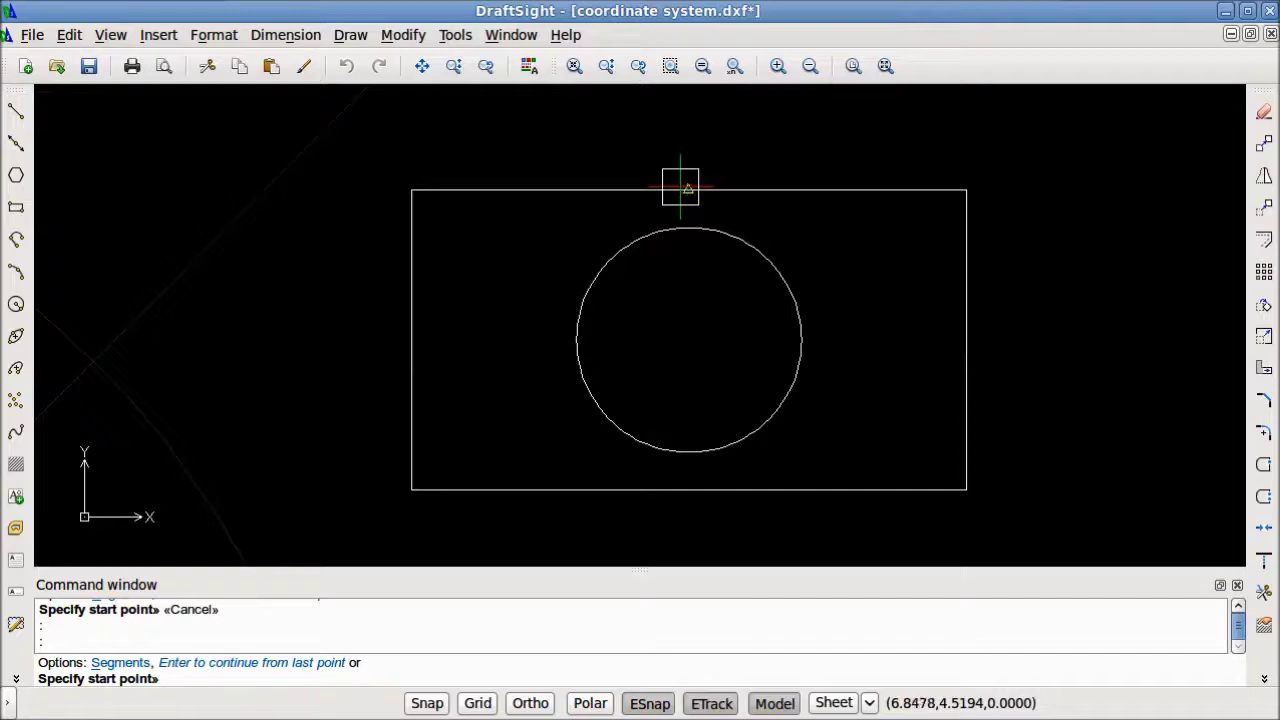
pyautogui.press('F8')
pyautogui.press('F8')
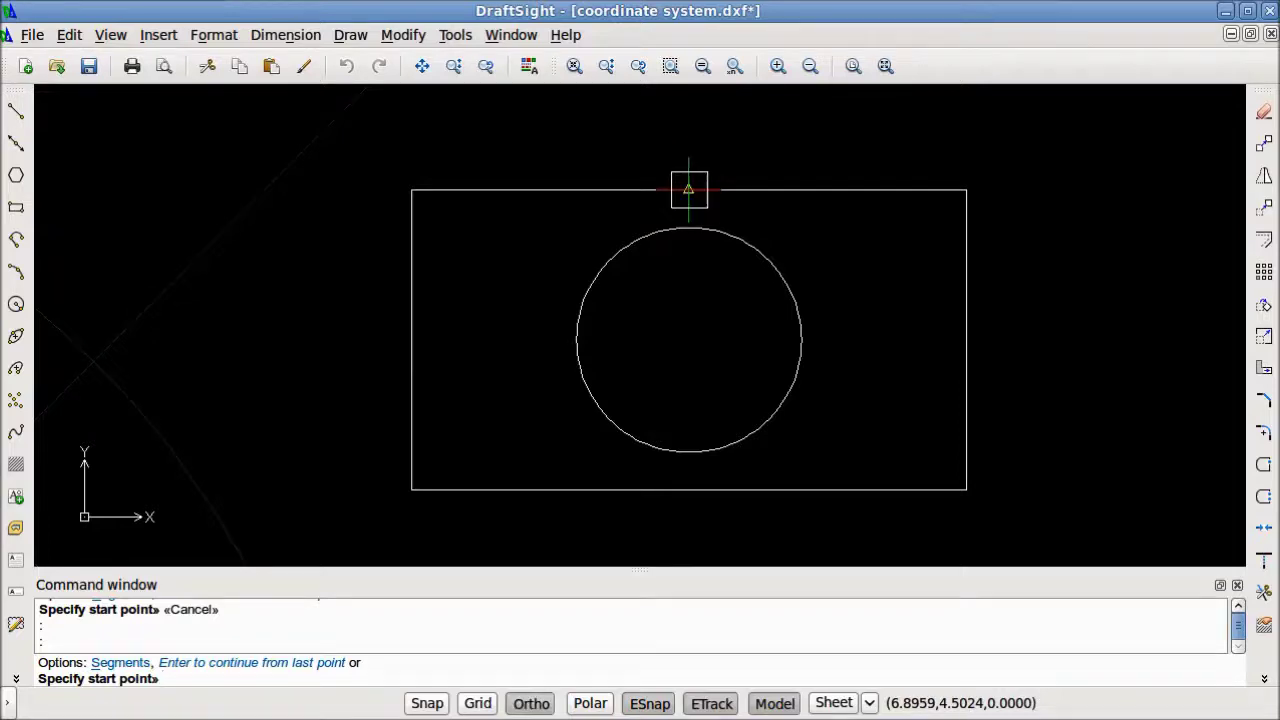
pyautogui.press('F8')
pyautogui.press('F8')
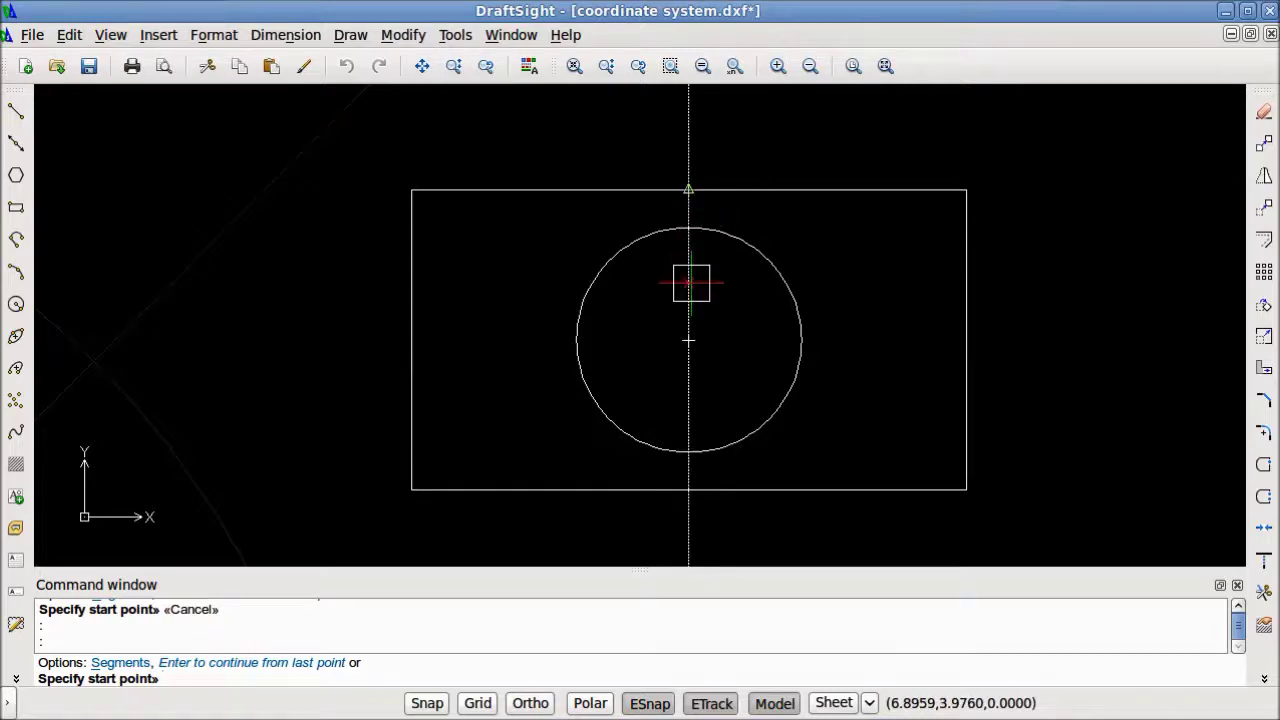